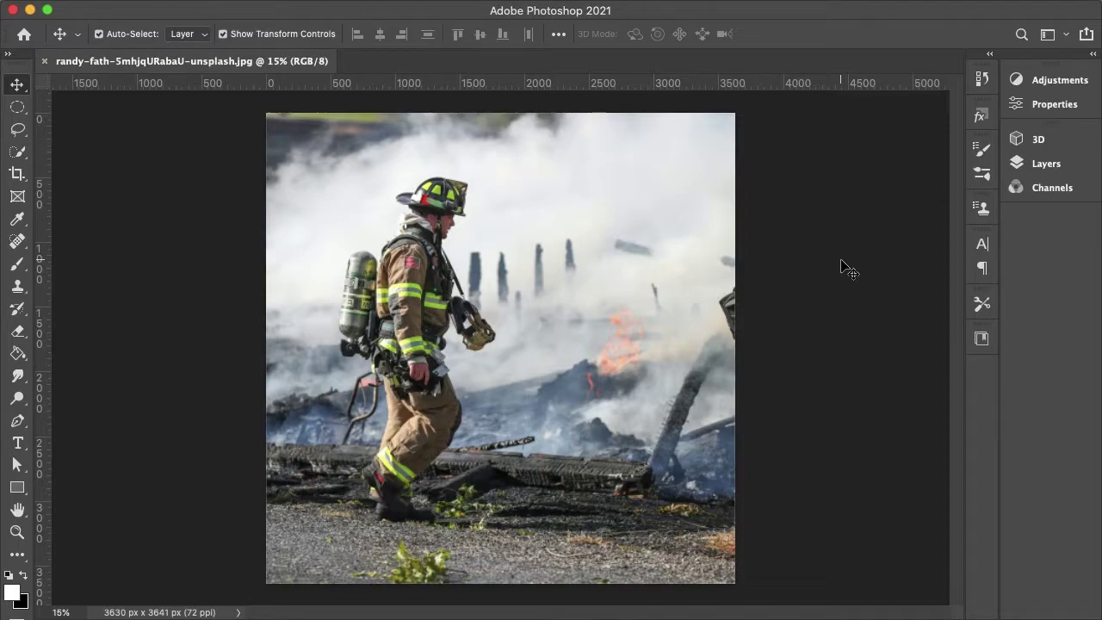
- Unlock the Background layer, try a quick selection of the firefighter, then deselect it
{"action": "left_click", "coordinate": [1093, 54]}
{"action": "left_click", "coordinate": [1073, 462]}
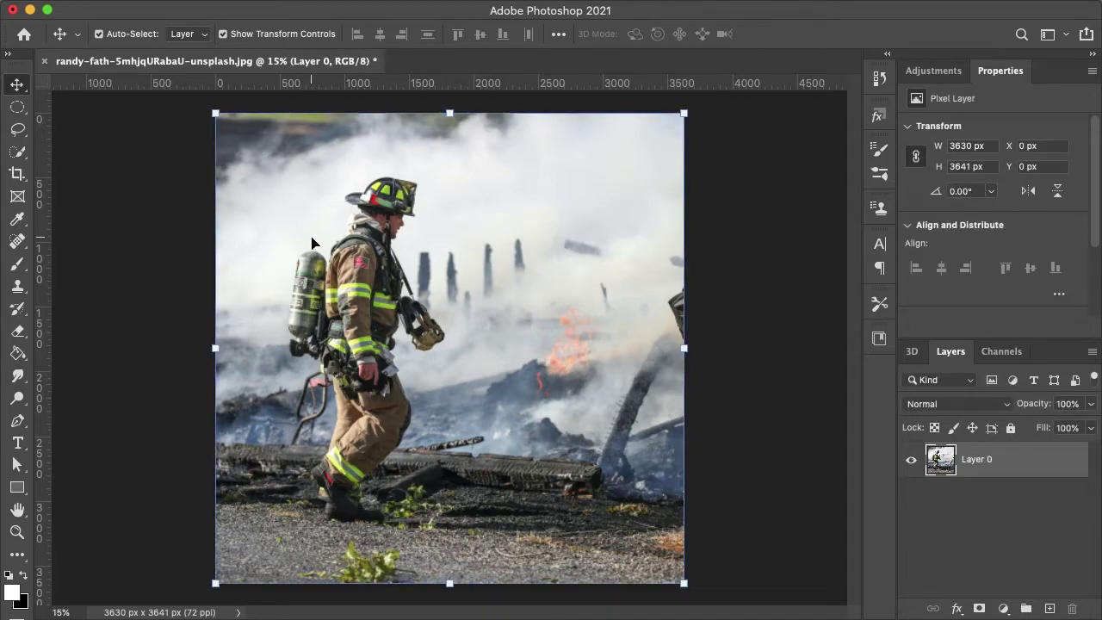
{"action": "left_click", "coordinate": [17, 153]}
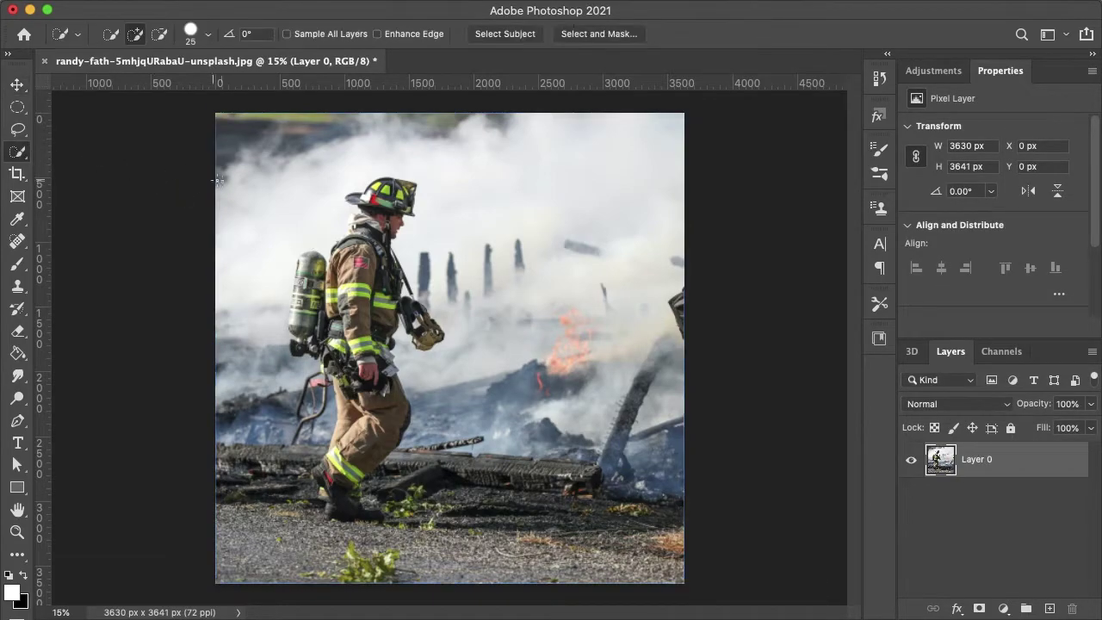
{"action": "scroll", "coordinate": [341, 229], "scroll_direction": "up", "scroll_amount": 5}
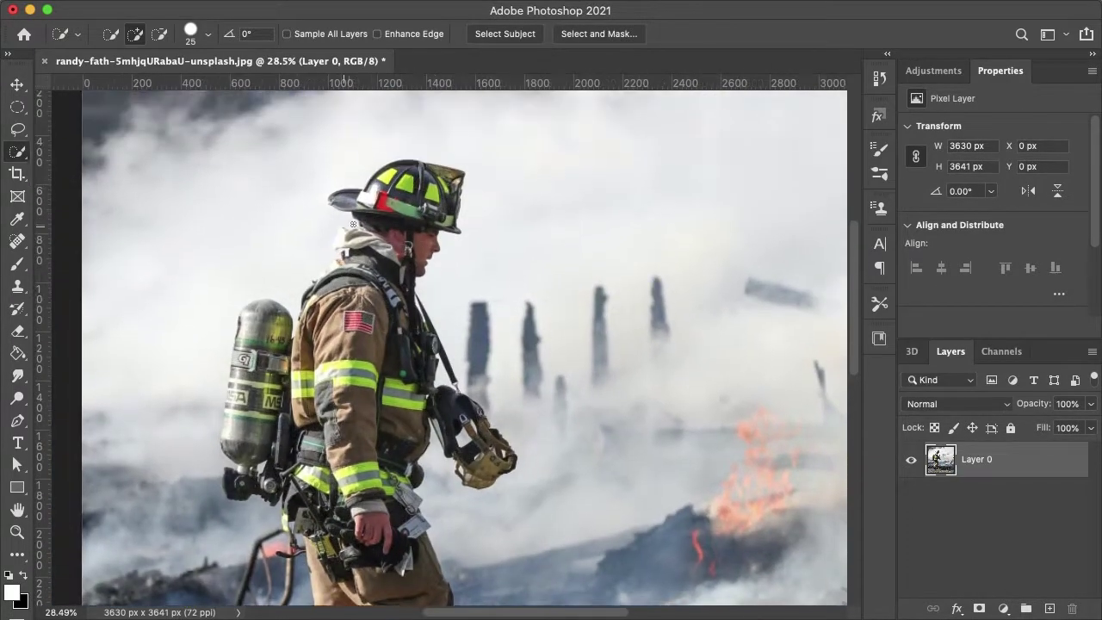
{"action": "mouse_move", "coordinate": [404, 205]}
{"action": "left_mouse_down"}
{"action": "mouse_move", "coordinate": [431, 194]}
{"action": "mouse_move", "coordinate": [306, 354]}
{"action": "left_mouse_up"}
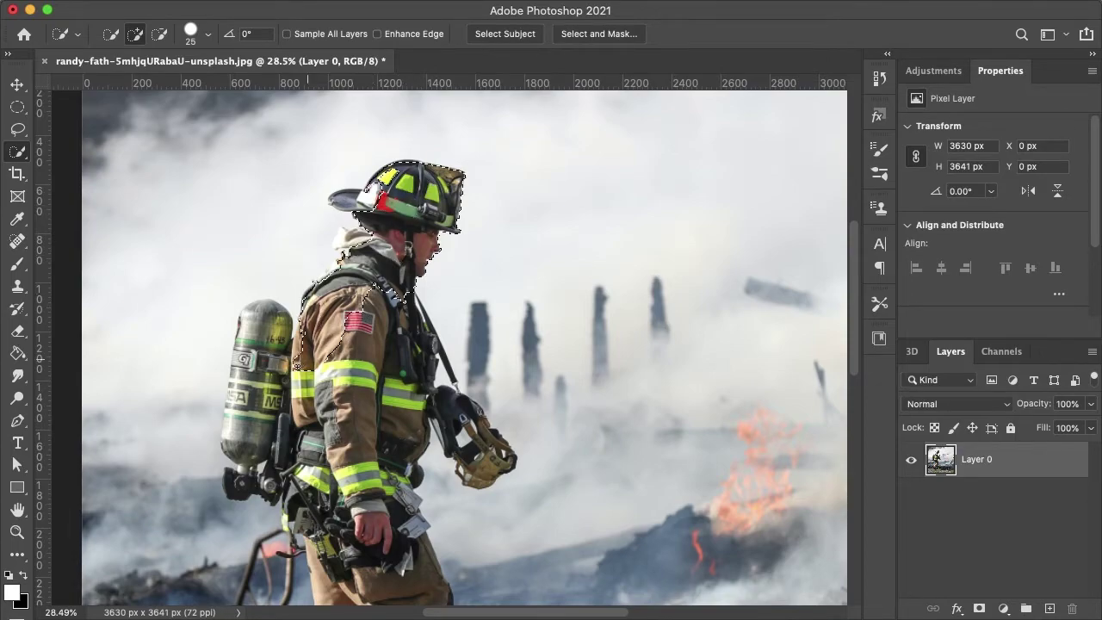
{"action": "key", "text": "super+d"}
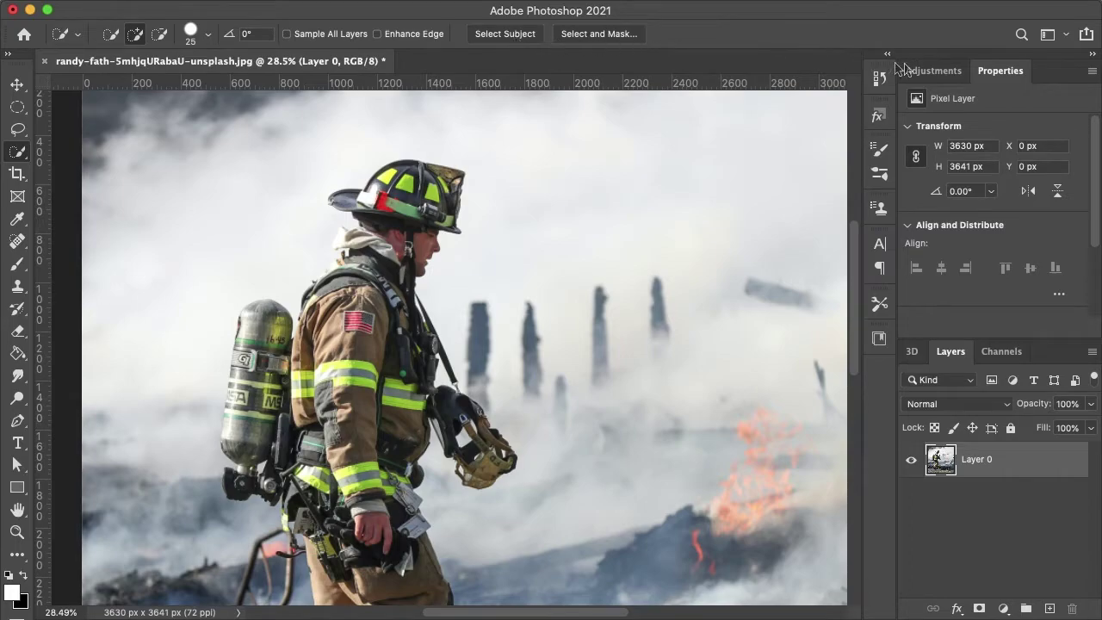
- Remove the photo's background with Quick Actions and show the resulting mask's properties
{"action": "scroll", "coordinate": [1094, 143], "scroll_direction": "down", "scroll_amount": 3}
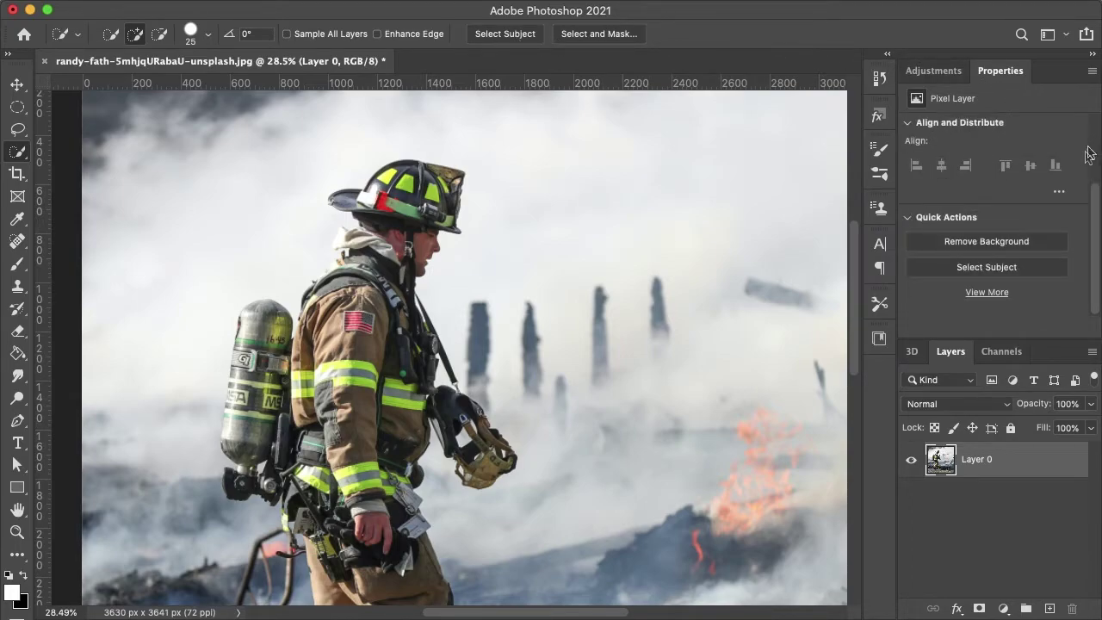
{"action": "left_click", "coordinate": [1024, 247]}
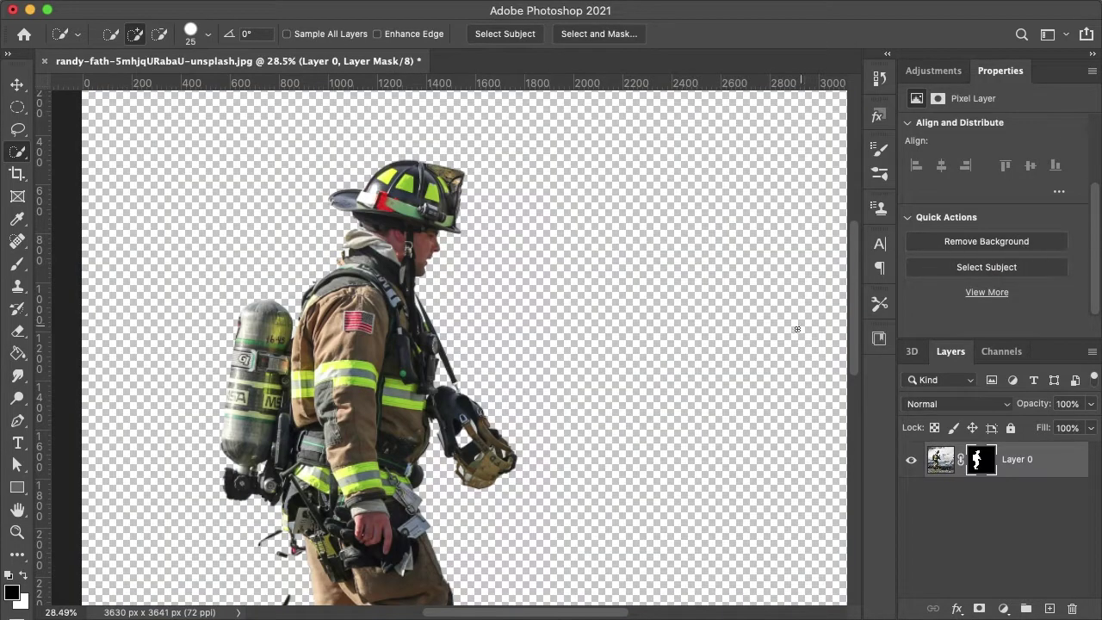
{"action": "scroll", "coordinate": [793, 333], "scroll_direction": "down", "scroll_amount": 5}
{"action": "scroll", "coordinate": [793, 334], "scroll_direction": "up", "scroll_amount": 5}
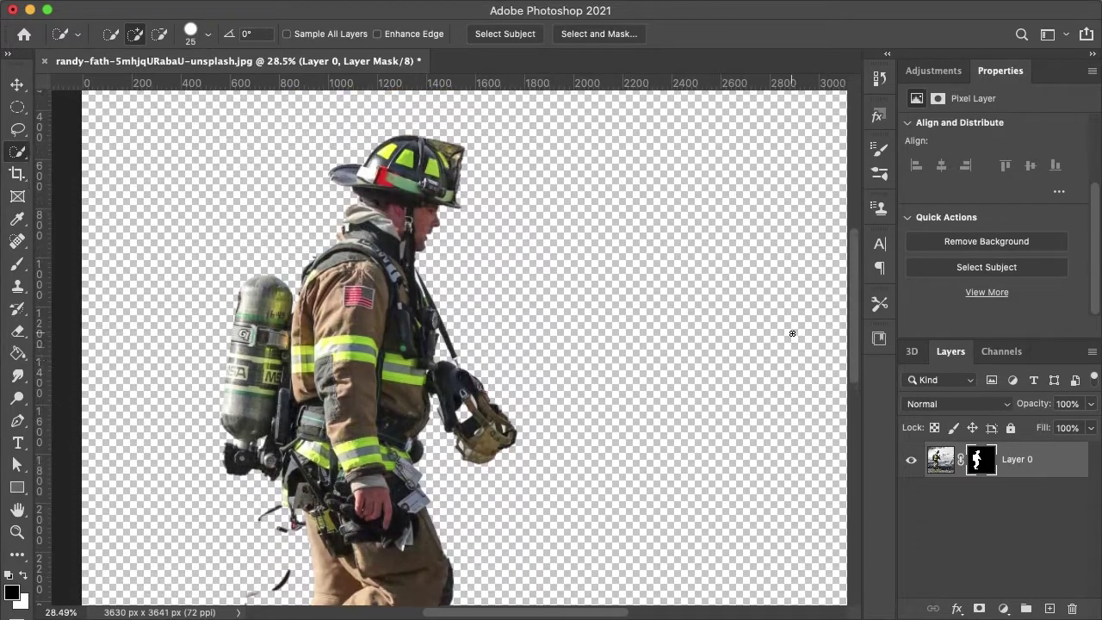
{"action": "left_click", "coordinate": [987, 466]}
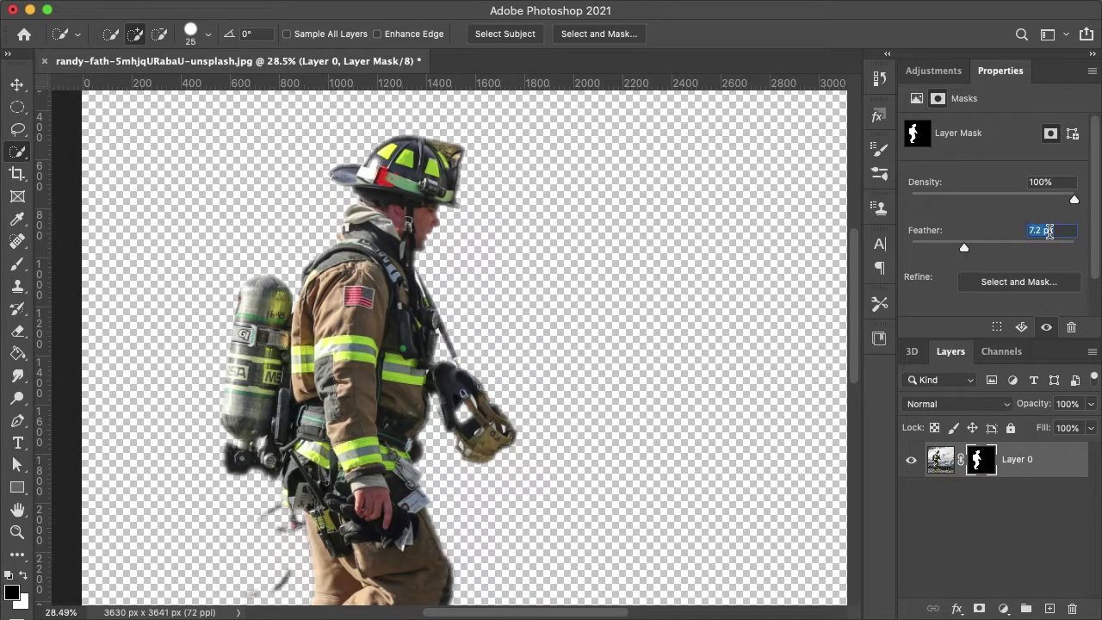
- Set the mask feather to 1 px, copy the masked firefighter to Layer 1, and delete Layer 0
{"action": "type", "text": "1"}
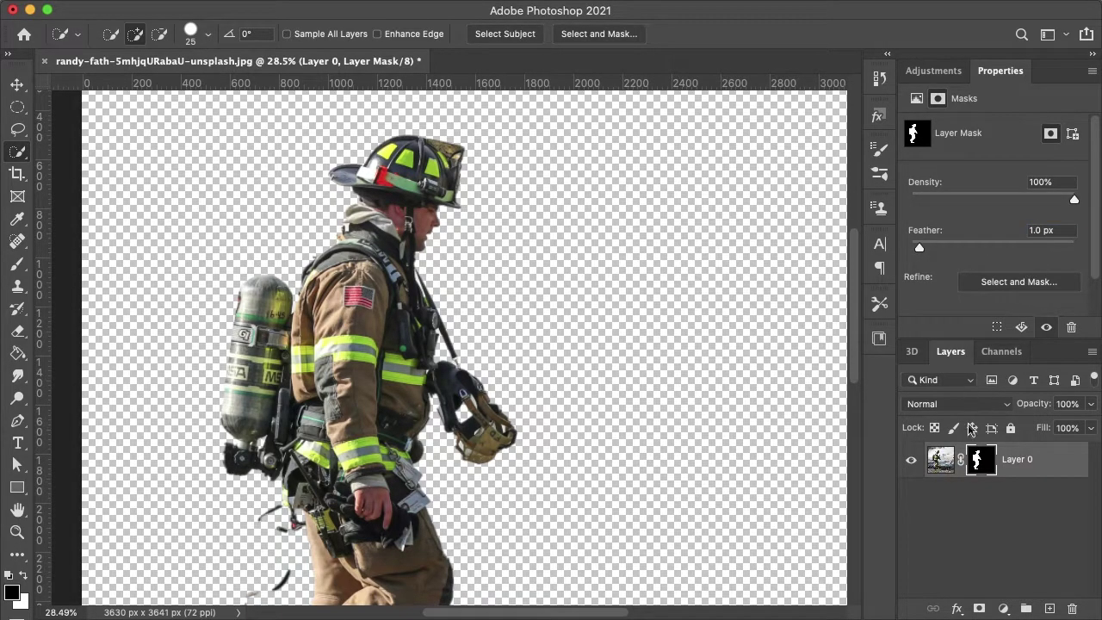
{"action": "left_click", "coordinate": [979, 461], "text": "super"}
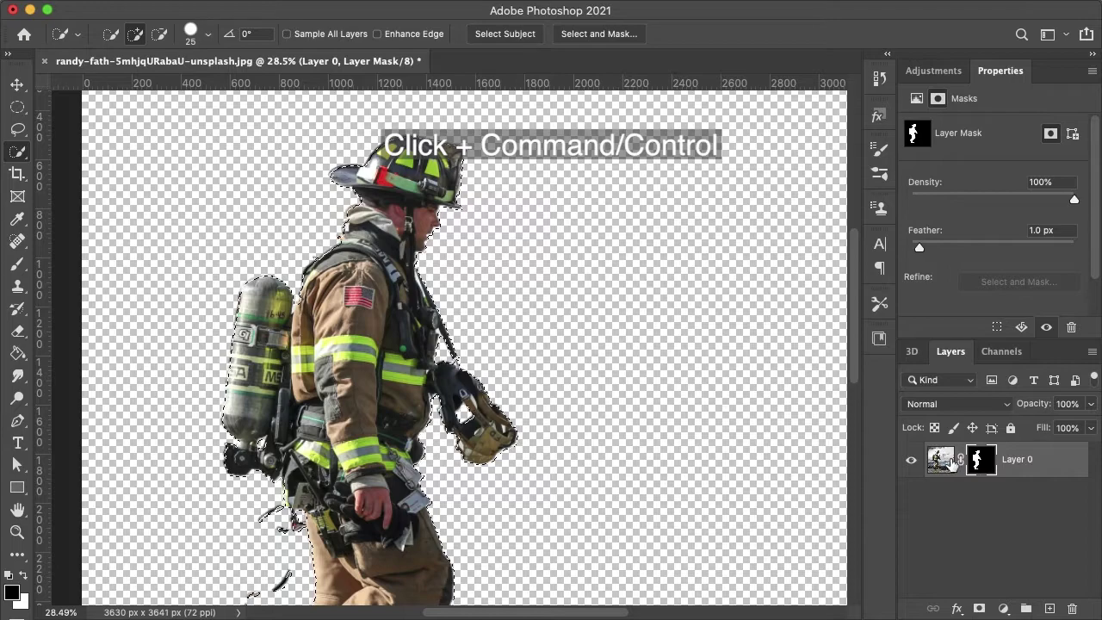
{"action": "left_click", "coordinate": [944, 463]}
{"action": "key", "text": "super+j"}
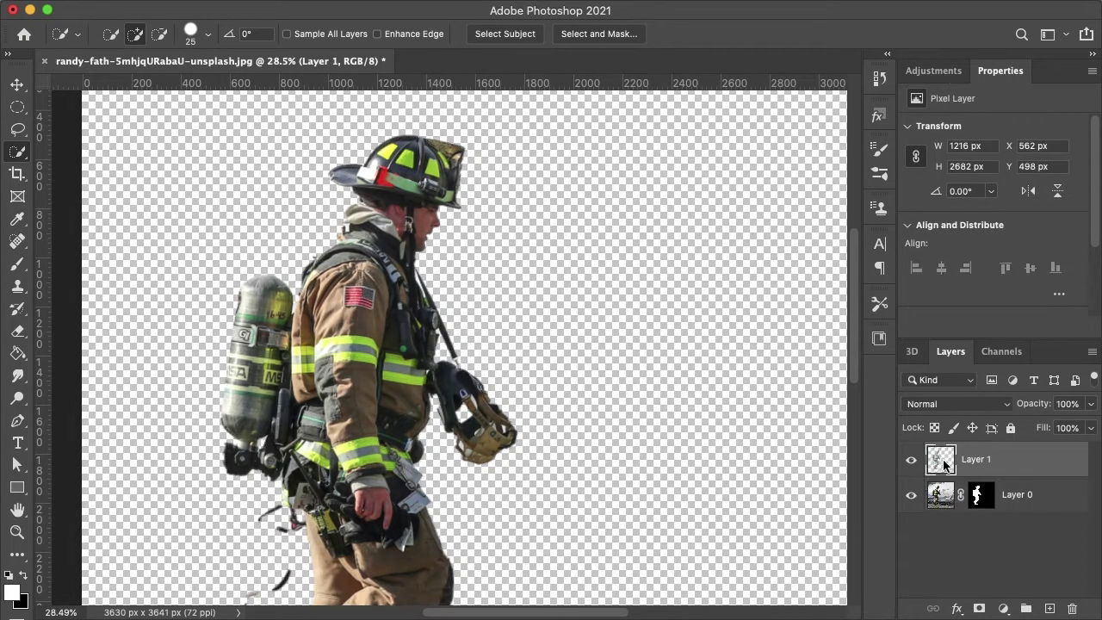
{"action": "left_click", "coordinate": [912, 496]}
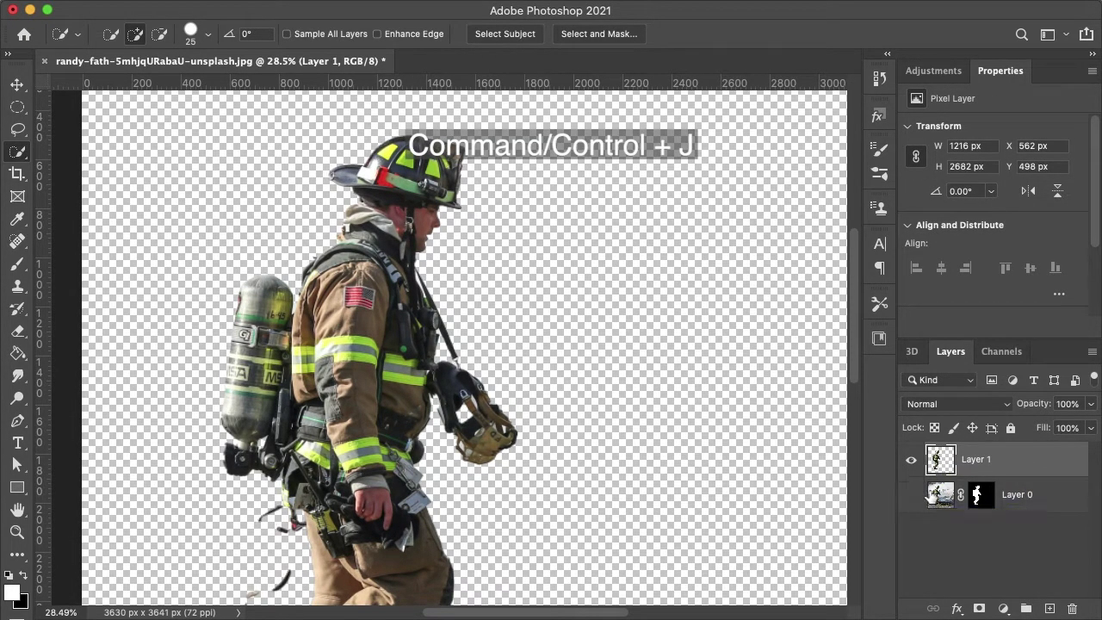
{"action": "left_click_drag", "start_coordinate": [933, 495], "coordinate": [1070, 609]}
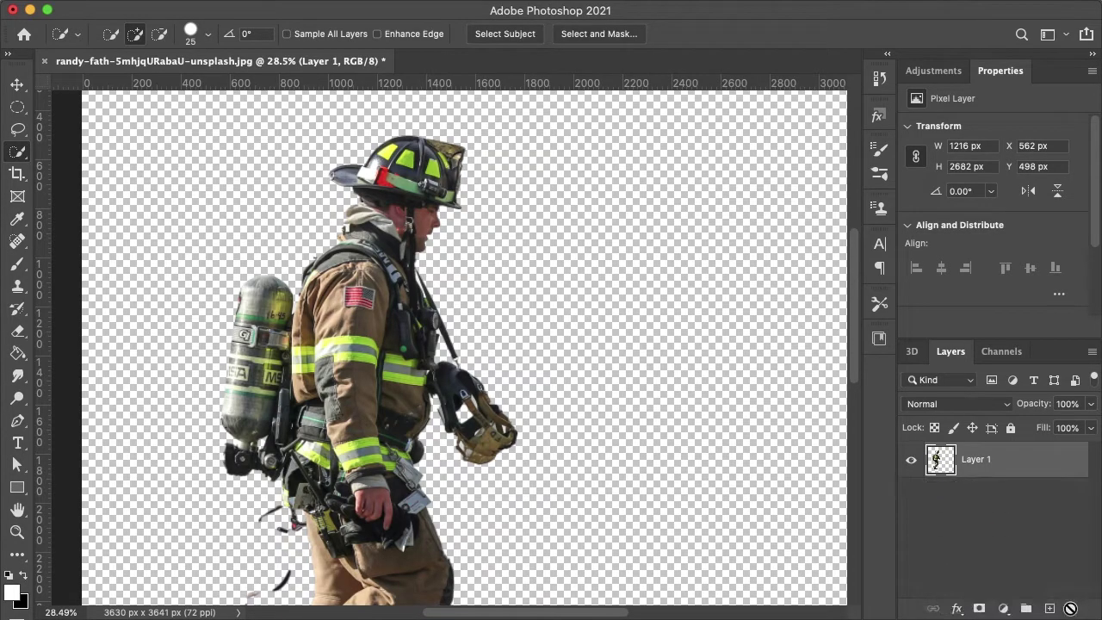
{"action": "scroll", "coordinate": [761, 443], "scroll_direction": "down", "scroll_amount": 5}
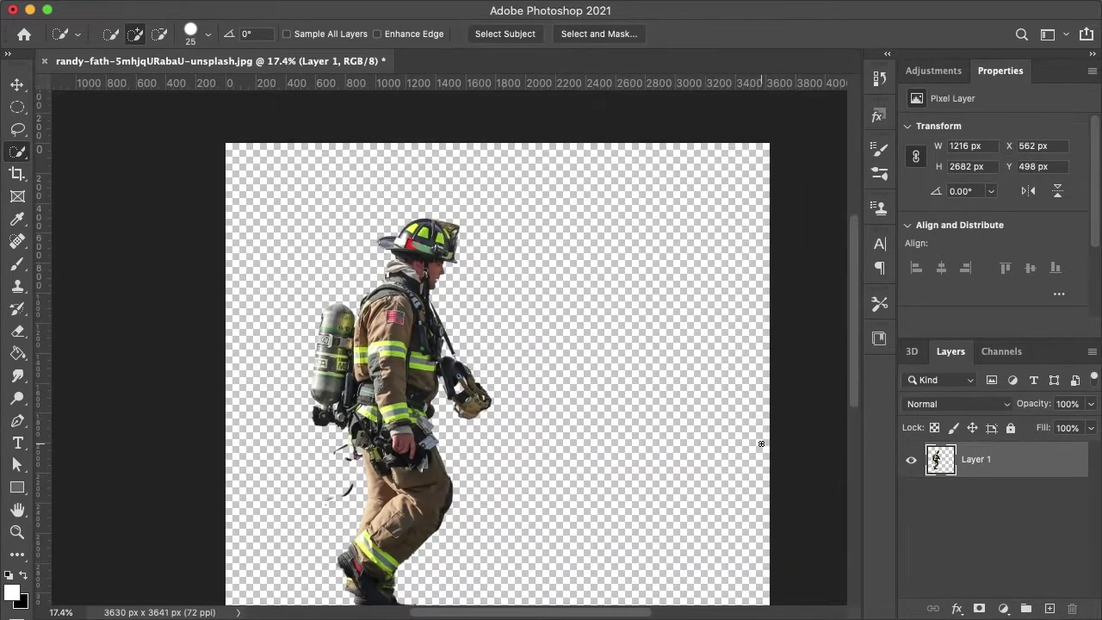
{"action": "left_click", "coordinate": [17, 174]}
- Crop the canvas wider to the left, to 4958 px
{"action": "left_click_drag", "start_coordinate": [210, 339], "coordinate": [126, 349]}
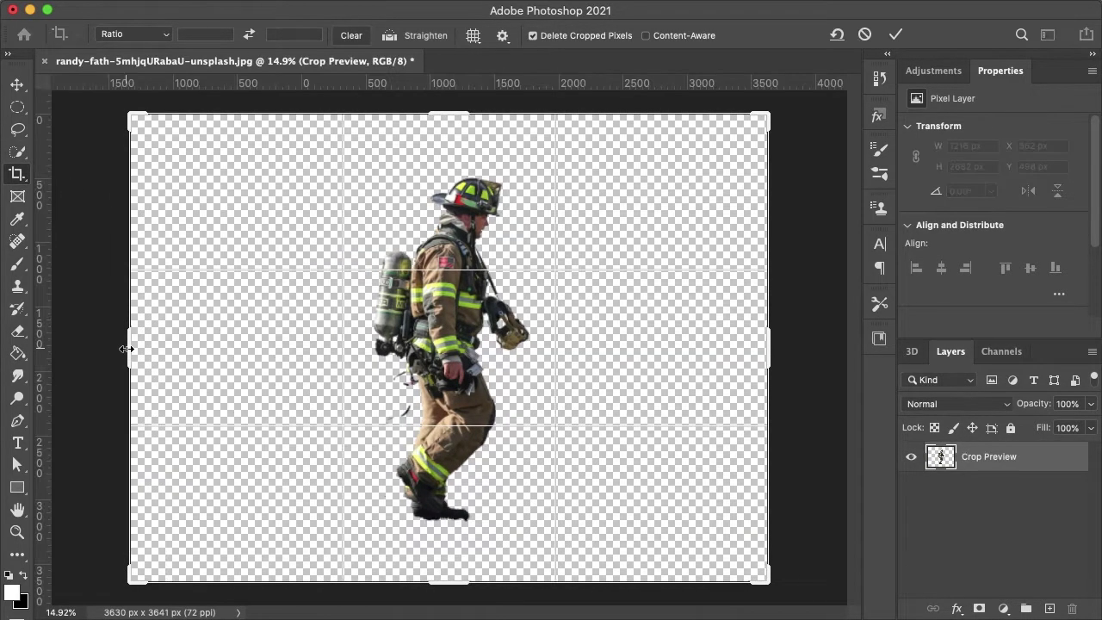
{"action": "key", "text": "Return"}
{"action": "left_click", "coordinate": [17, 85]}
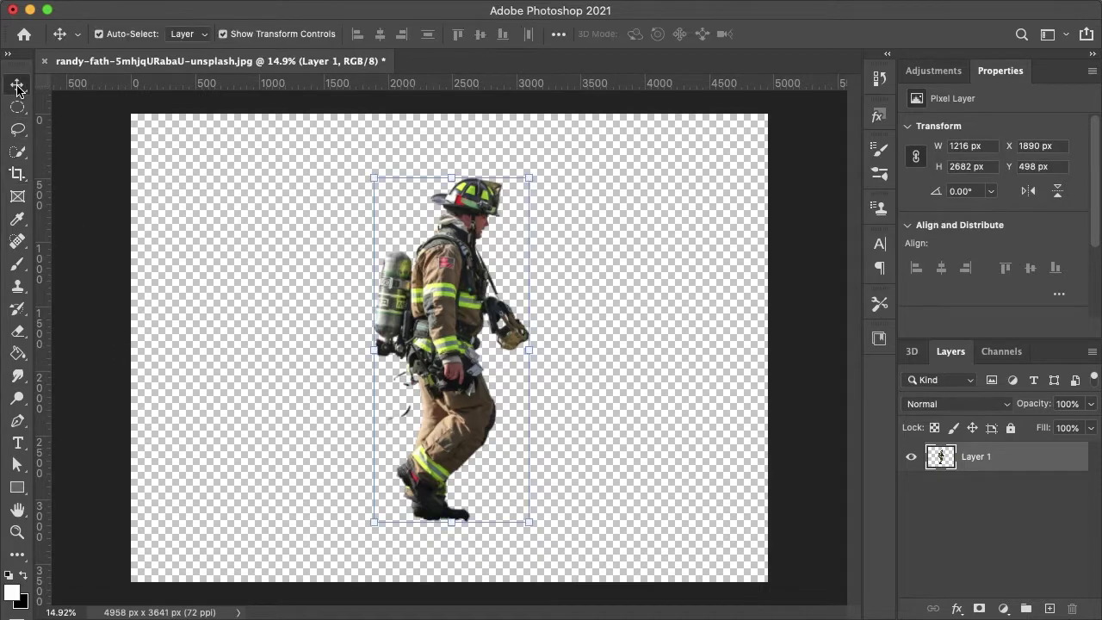
- Add a white Solid Color fill layer beneath the firefighter layer
{"action": "left_click", "coordinate": [1003, 609]}
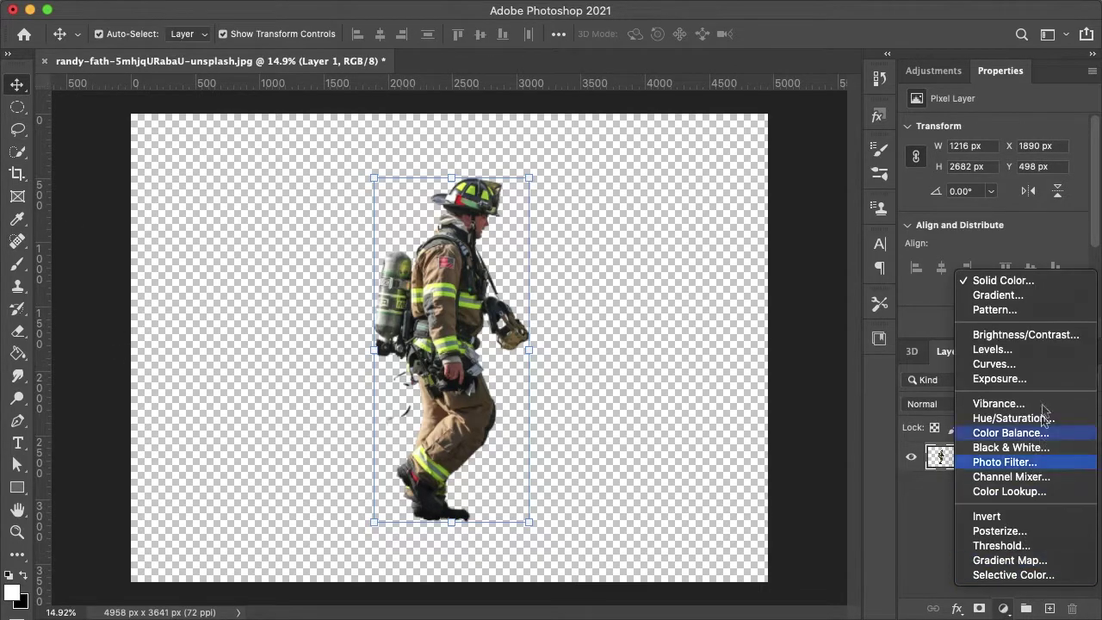
{"action": "left_click", "coordinate": [999, 281]}
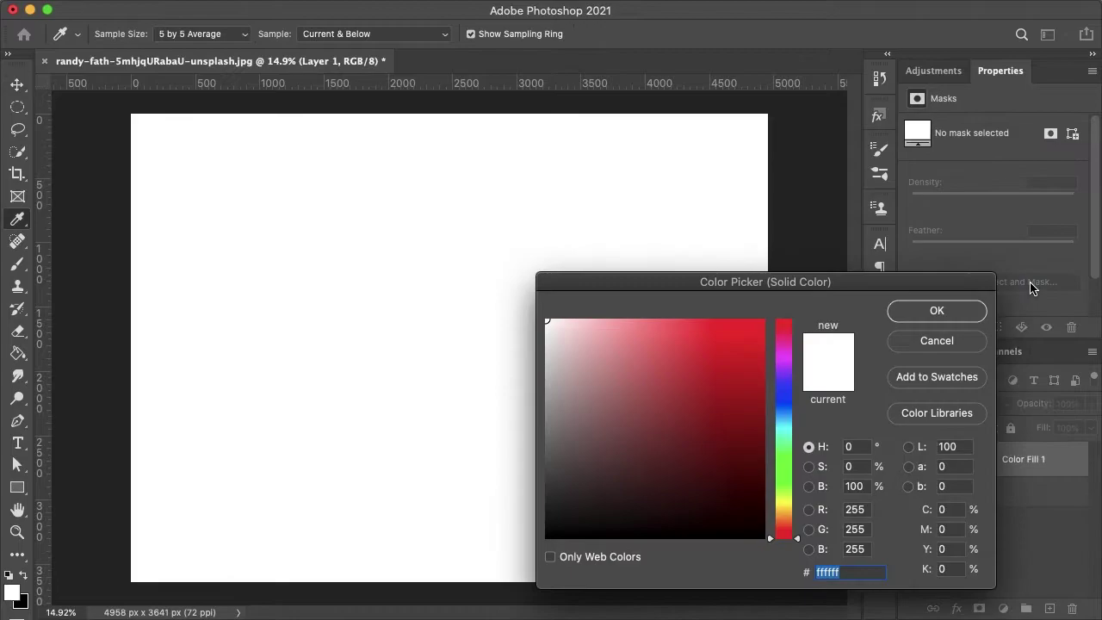
{"action": "left_click", "coordinate": [958, 316]}
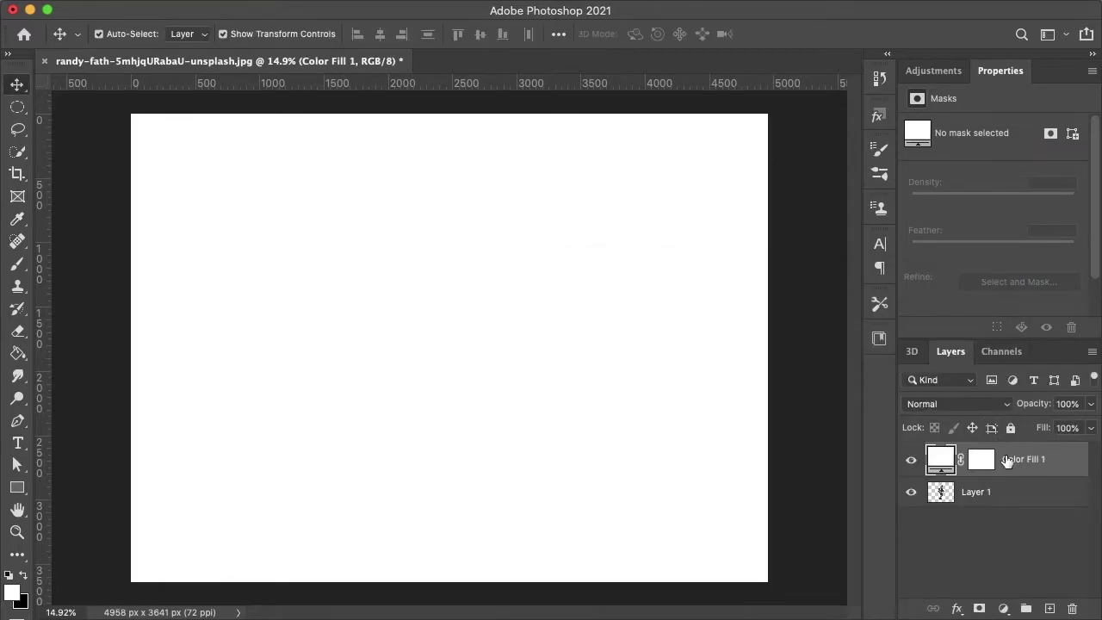
{"action": "left_click_drag", "start_coordinate": [1008, 461], "coordinate": [1002, 508]}
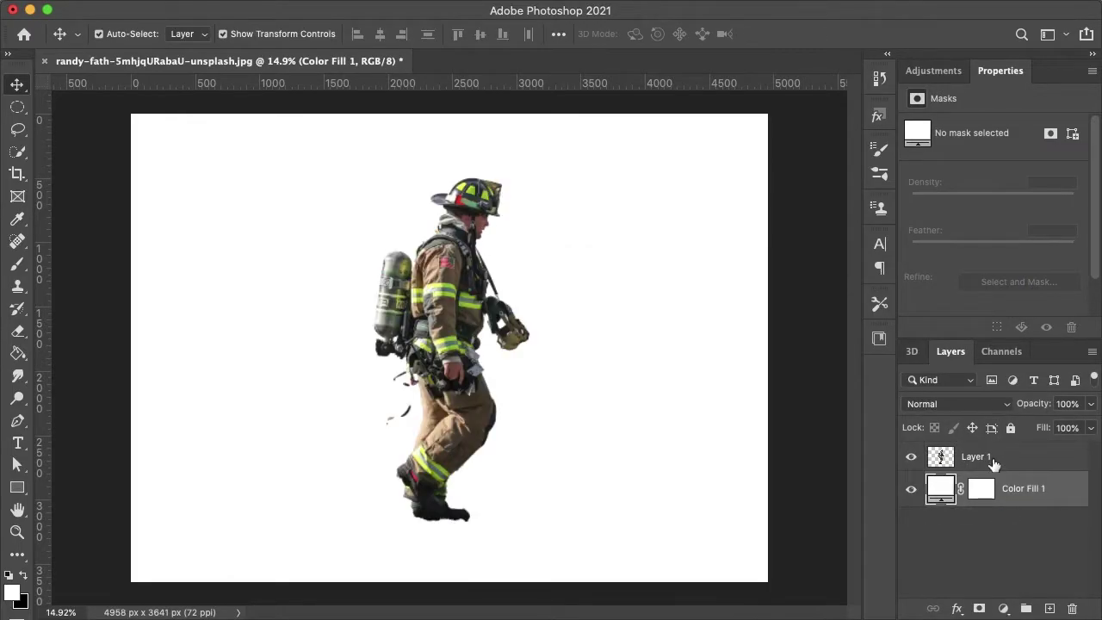
- Desaturate Layer 1 so the firefighter becomes greyscale
{"action": "left_click", "coordinate": [992, 458]}
{"action": "mouse_move", "coordinate": [408, 4]}
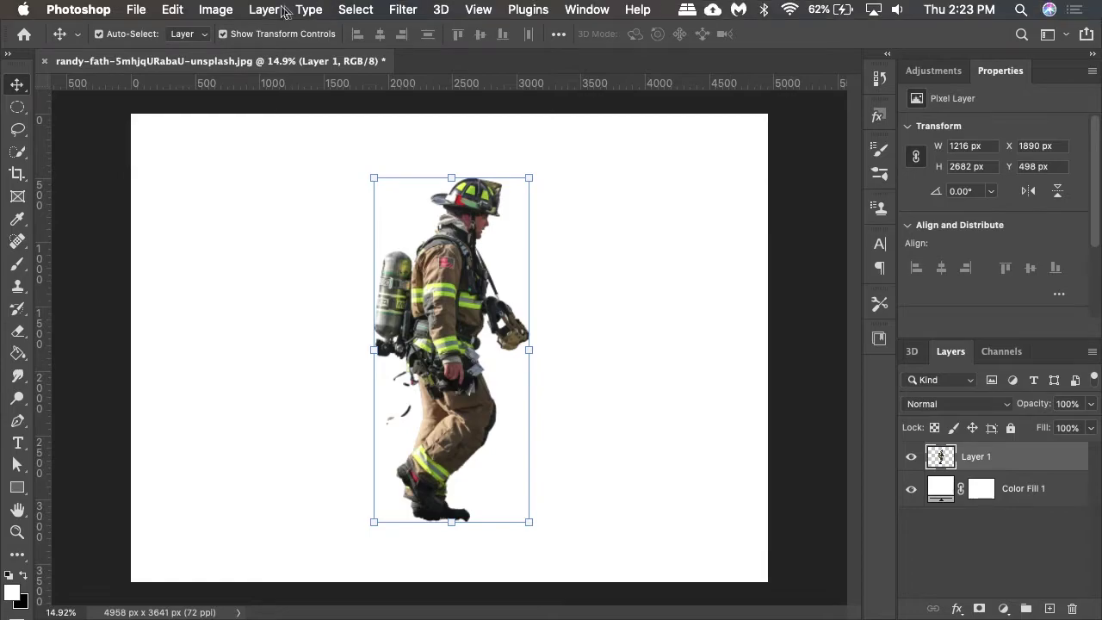
{"action": "left_click", "coordinate": [222, 13]}
{"action": "mouse_move", "coordinate": [284, 56]}
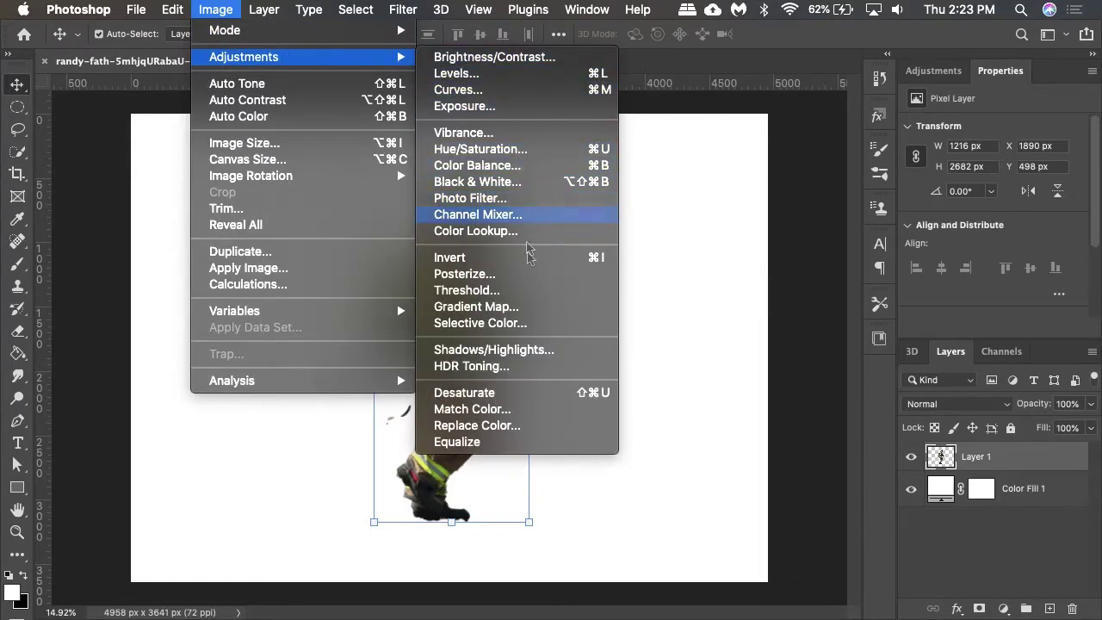
{"action": "left_click", "coordinate": [522, 392]}
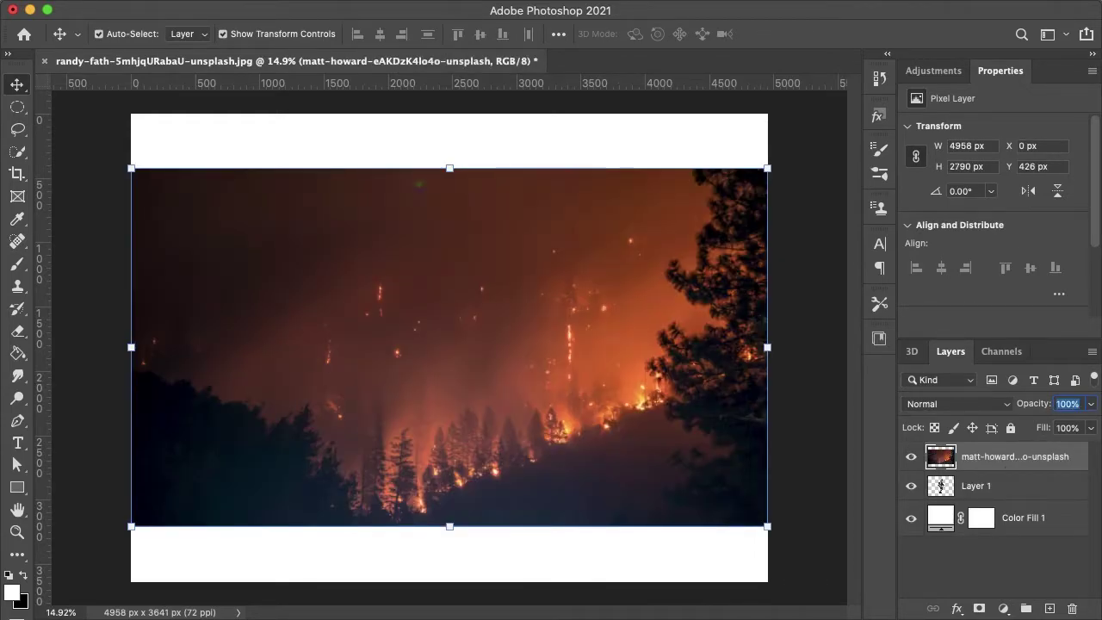
- Rotate the forest-fire layer to about -63°, nudge it left, commit, and set opacity to 100%
{"action": "type", "text": "80"}
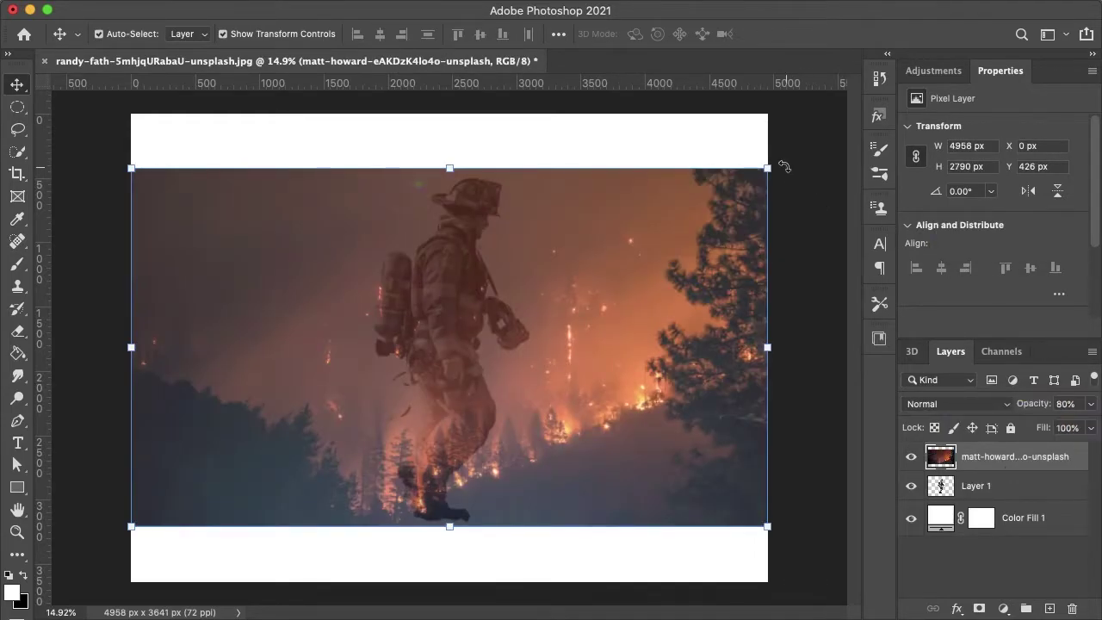
{"action": "left_click_drag", "start_coordinate": [775, 157], "coordinate": [470, 108]}
{"action": "left_click_drag", "start_coordinate": [523, 203], "coordinate": [382, 218]}
{"action": "scroll", "coordinate": [447, 254], "scroll_direction": "down", "scroll_amount": 3}
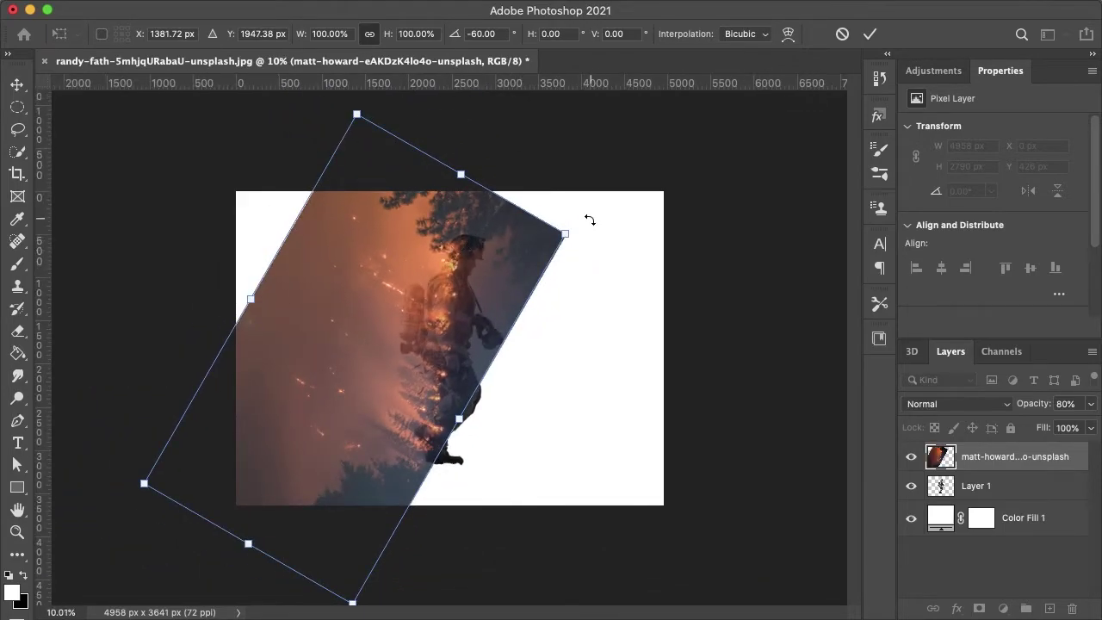
{"action": "left_click_drag", "start_coordinate": [588, 222], "coordinate": [585, 209]}
{"action": "scroll", "coordinate": [456, 373], "scroll_direction": "up", "scroll_amount": 3}
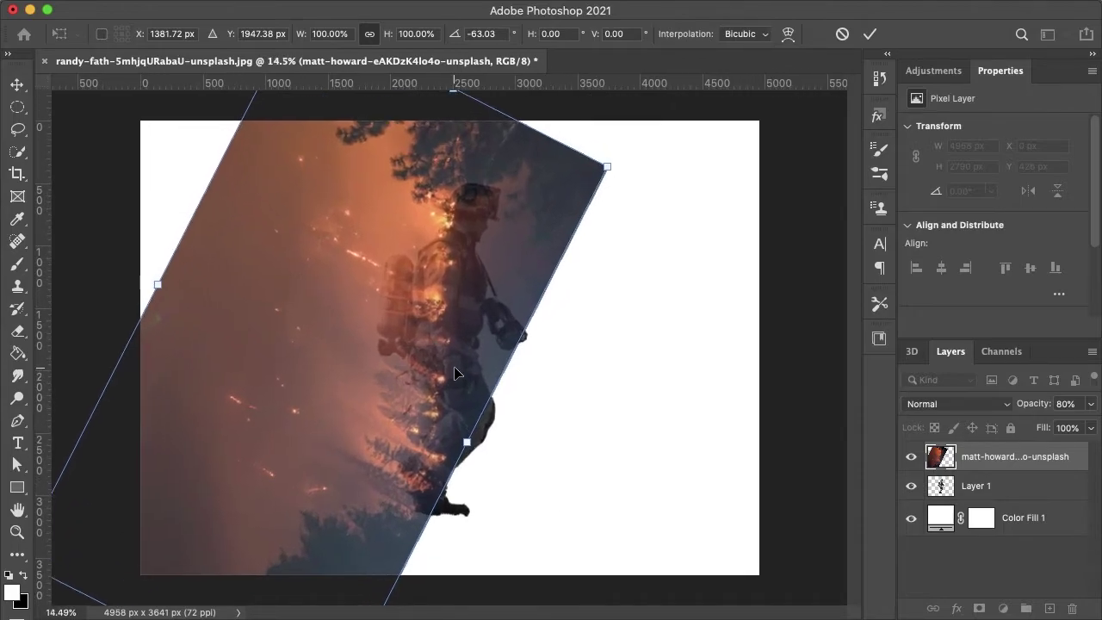
{"action": "left_click_drag", "start_coordinate": [457, 373], "coordinate": [453, 373]}
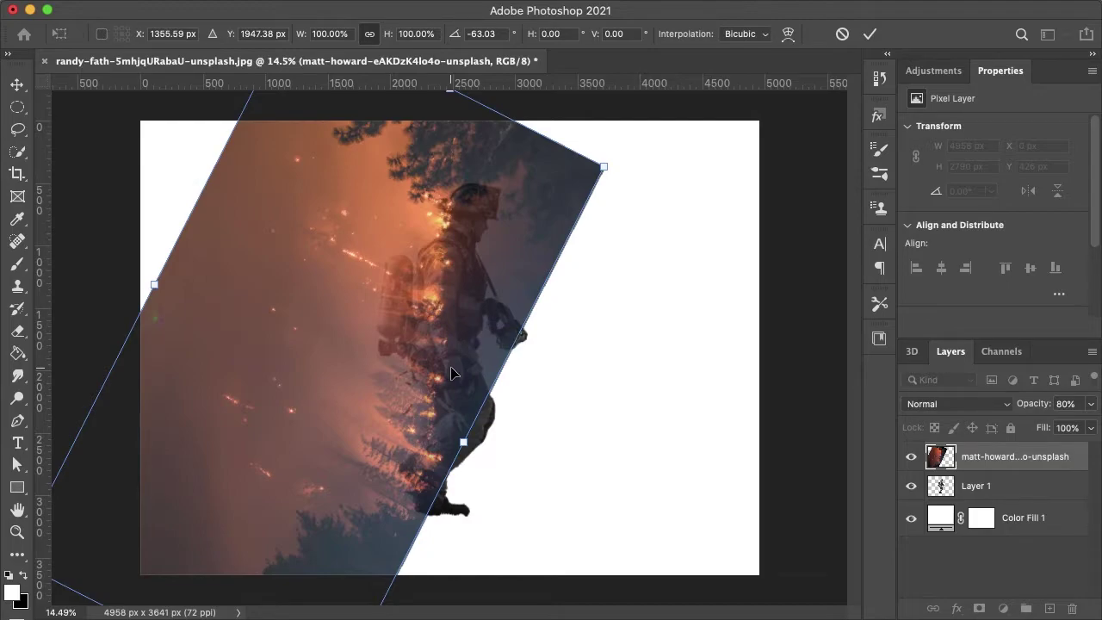
{"action": "key", "text": "Return"}
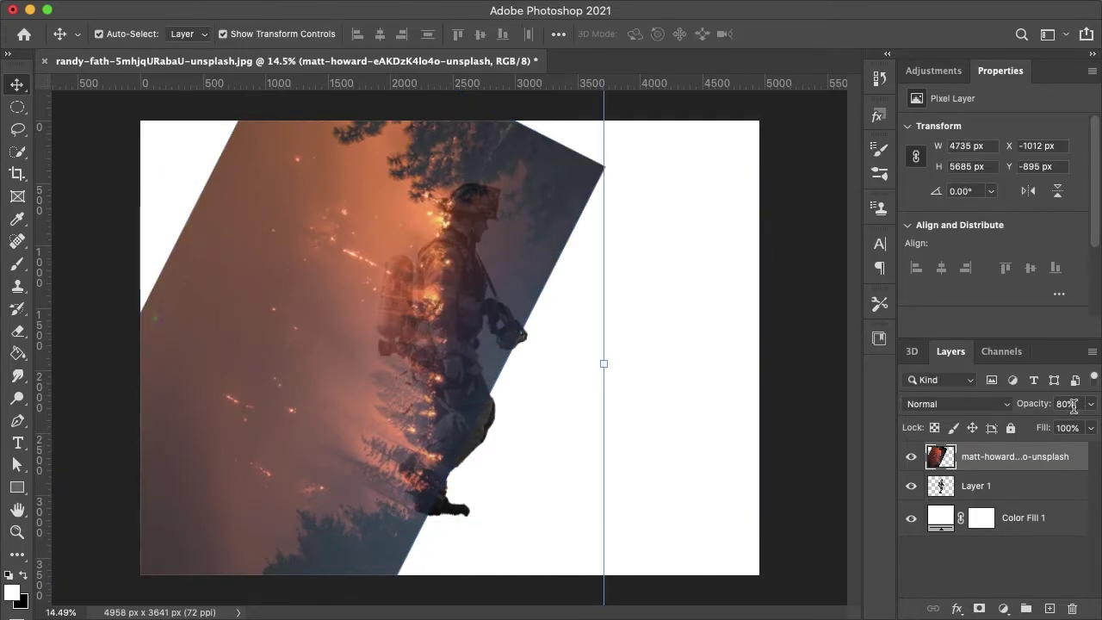
{"action": "type", "text": "100"}
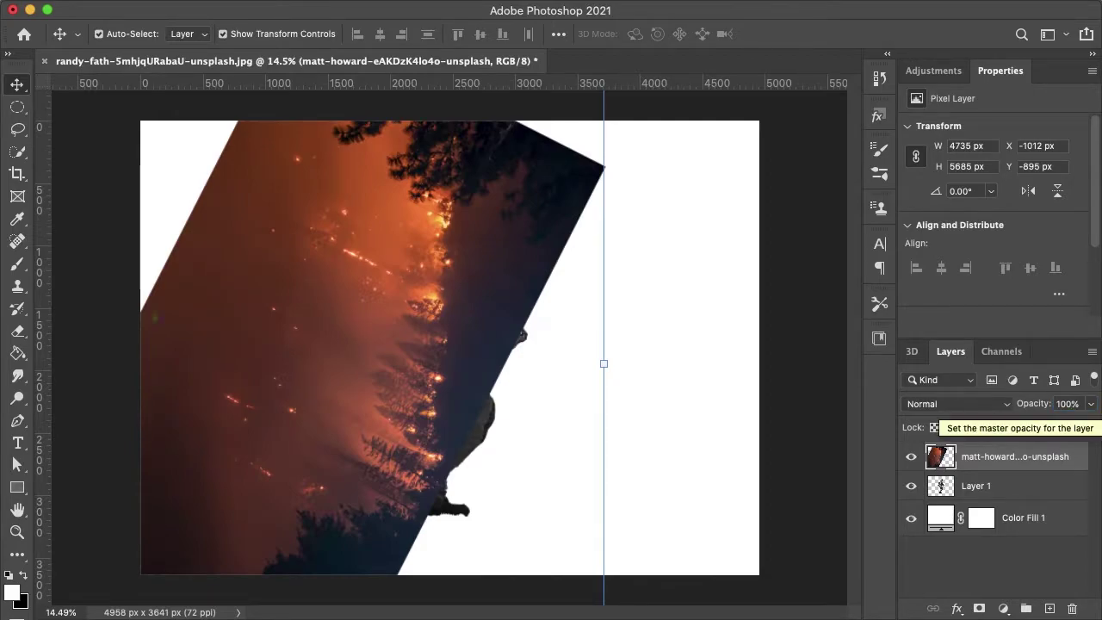
- Mask the fire layer to the firefighter's silhouette using Layer 1's outline
{"action": "left_click", "coordinate": [947, 487], "text": "super"}
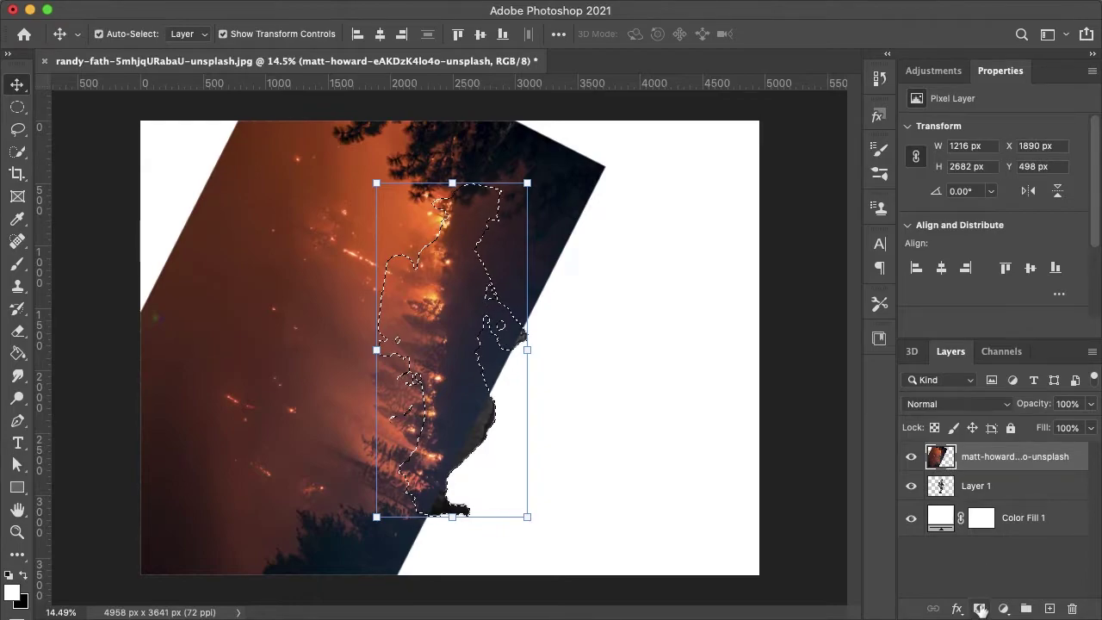
{"action": "left_click", "coordinate": [980, 609]}
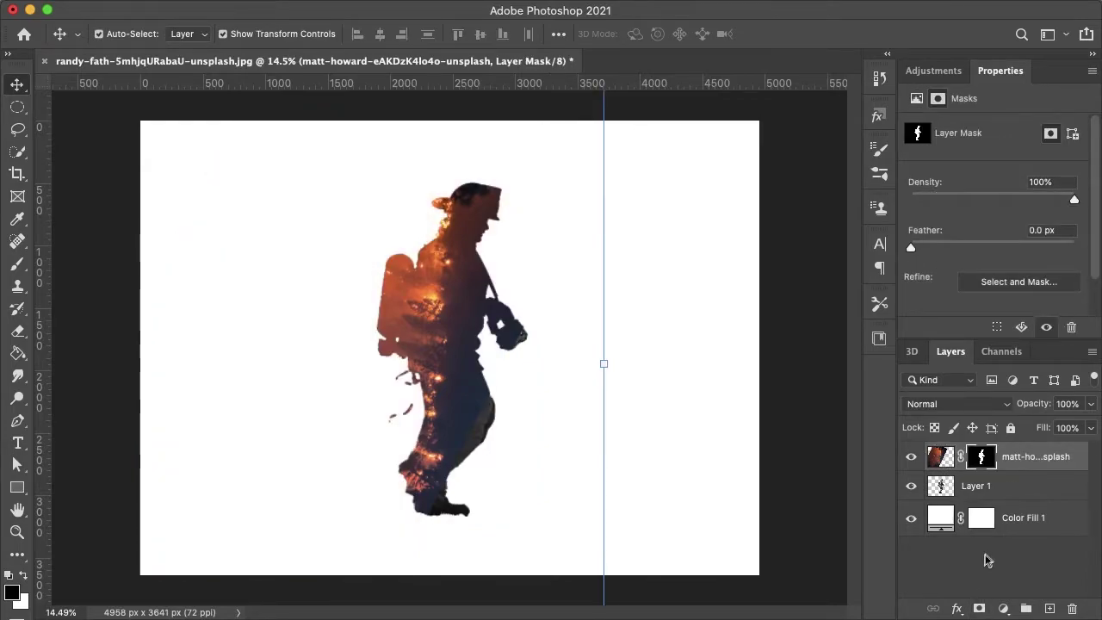
{"action": "left_click", "coordinate": [988, 563]}
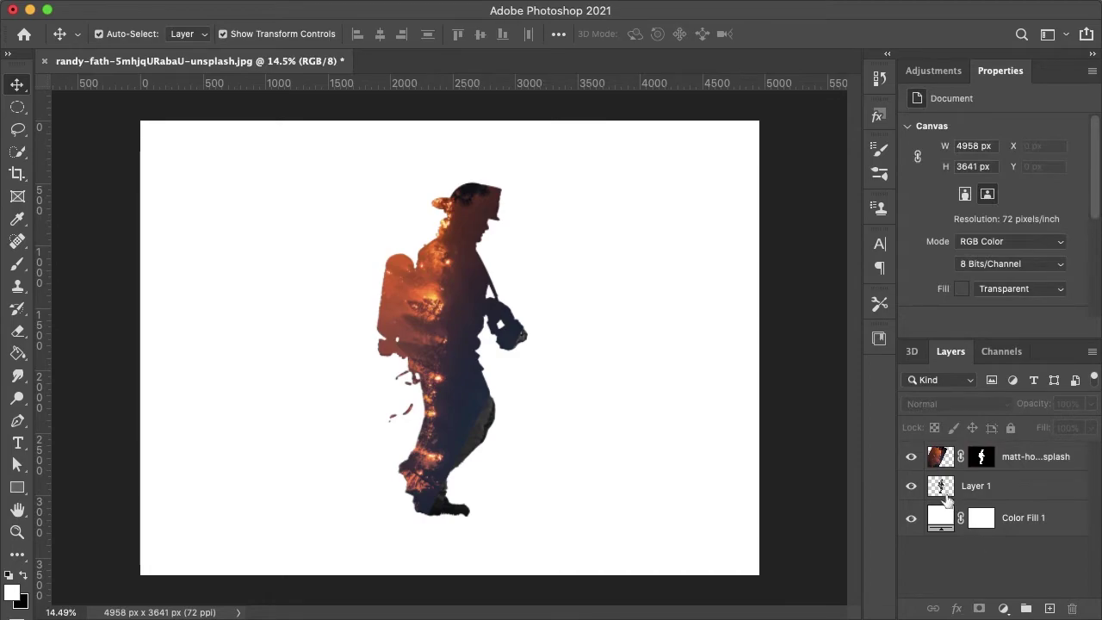
- Duplicate Layer 1 to the top, set it to Lighten at 50% opacity, and add a mask
{"action": "left_click_drag", "start_coordinate": [941, 487], "coordinate": [941, 456], "text": "alt"}
{"action": "left_click", "coordinate": [940, 407]}
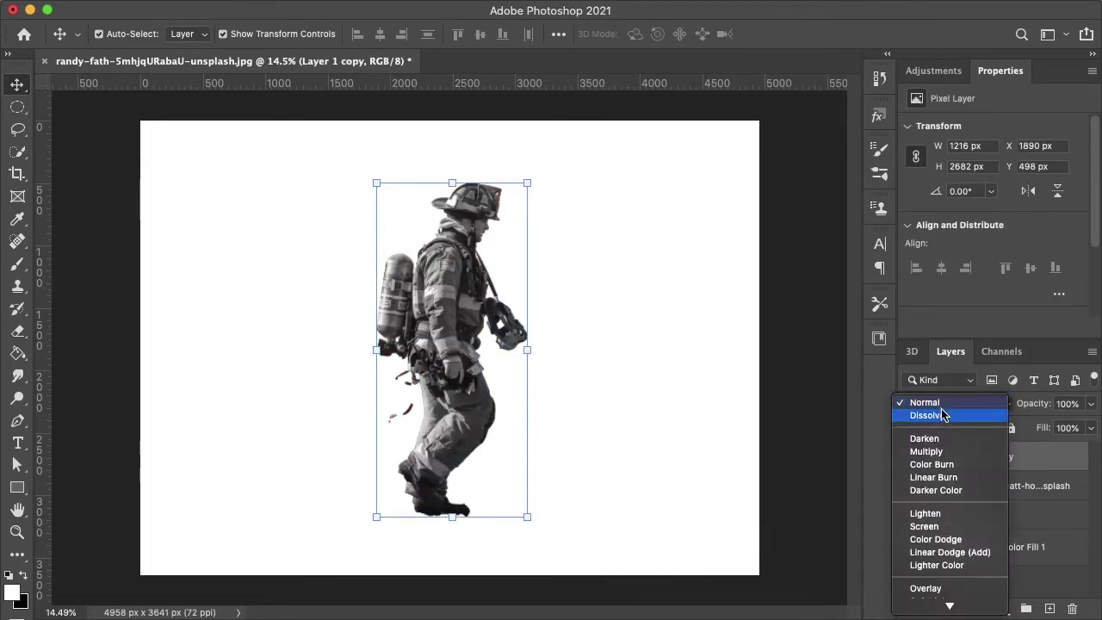
{"action": "left_click", "coordinate": [974, 515]}
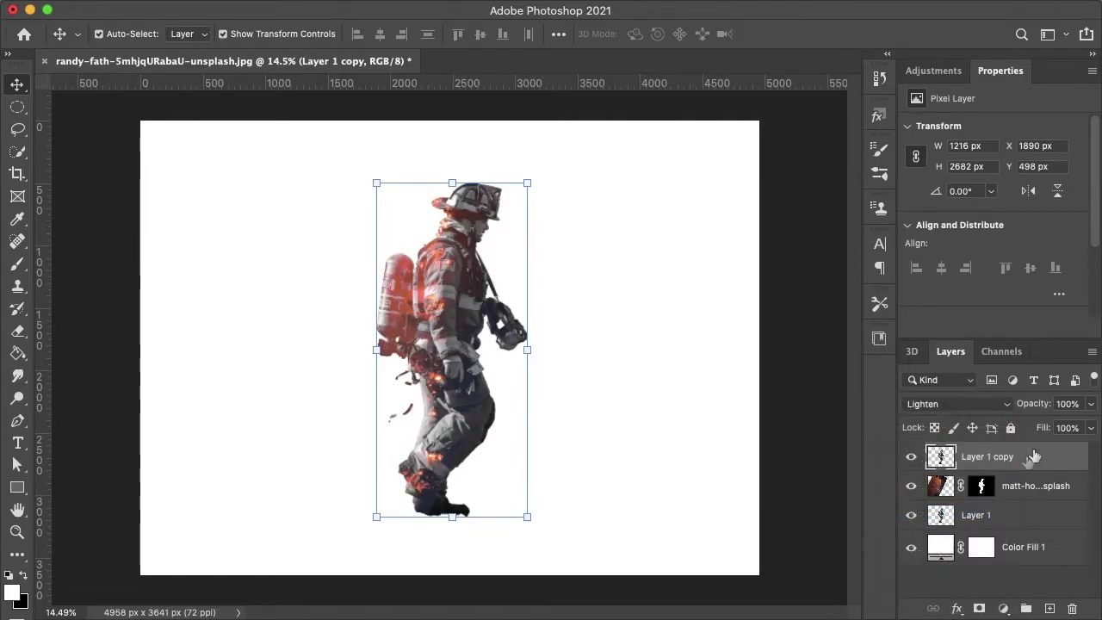
{"action": "type", "text": "50"}
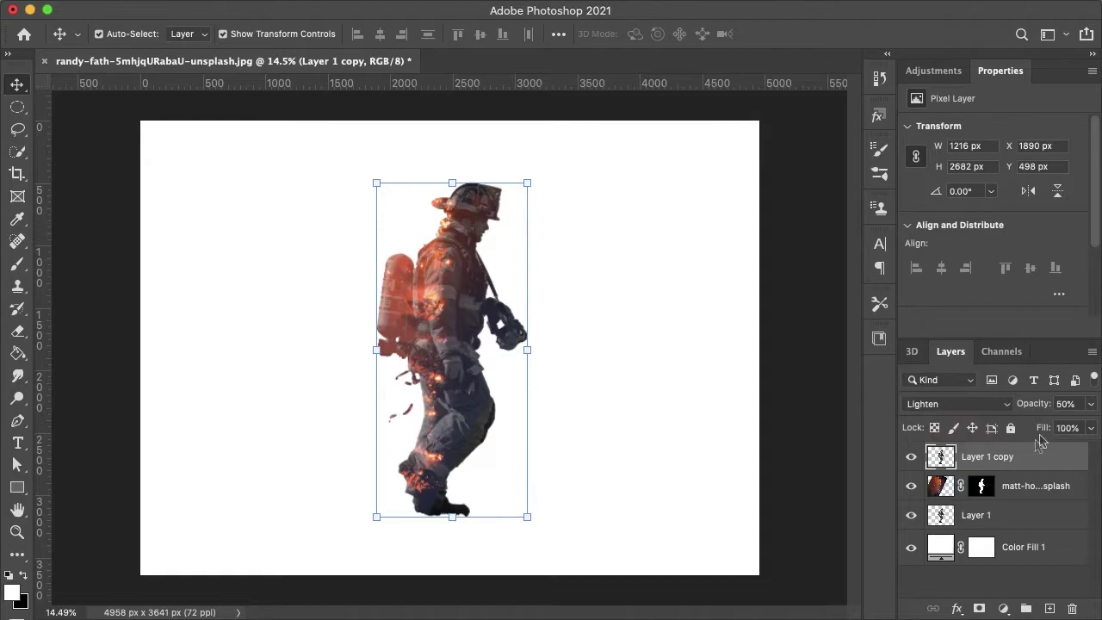
{"action": "left_click", "coordinate": [979, 609]}
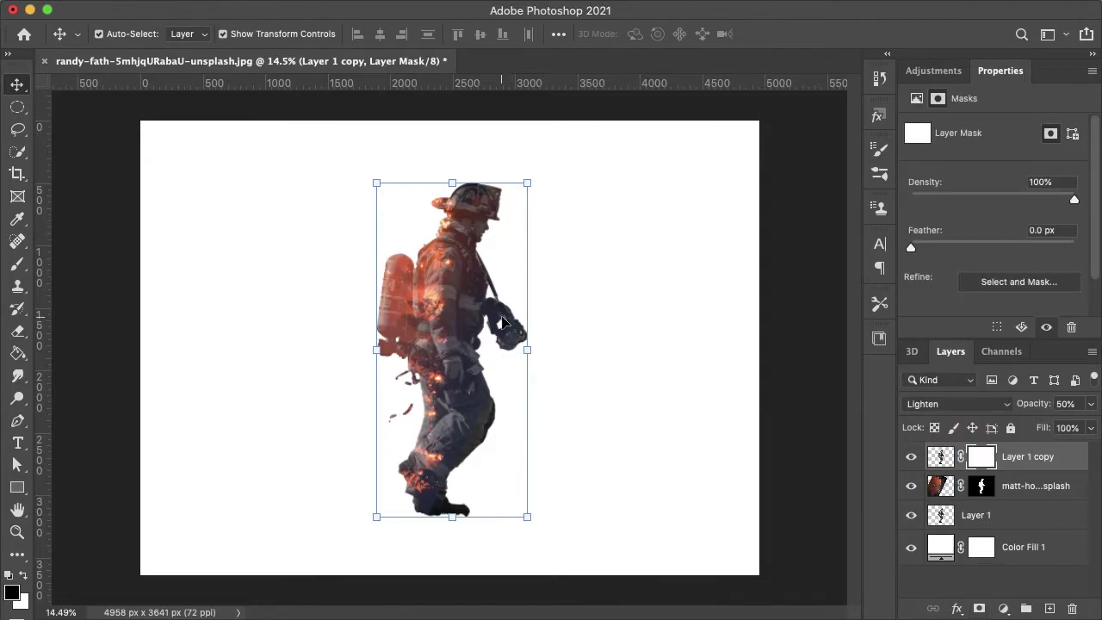
- Brush on the firefighter copy's mask so fire shows through on the air tank and boot
{"action": "left_click", "coordinate": [19, 266]}
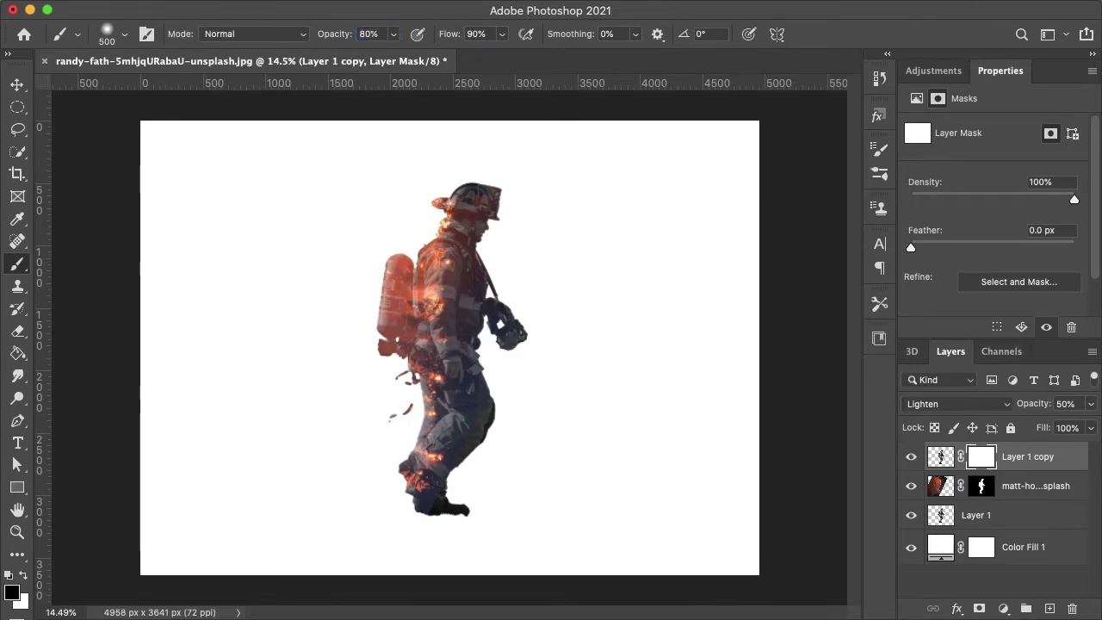
{"action": "scroll", "coordinate": [370, 302], "scroll_direction": "up", "scroll_amount": 5}
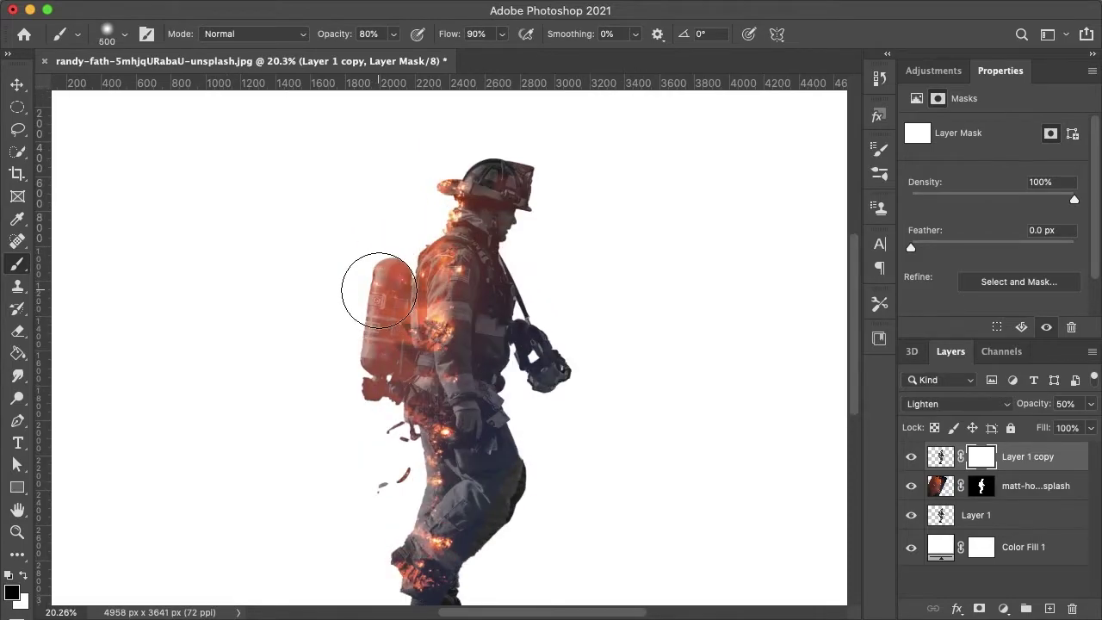
{"action": "mouse_move", "coordinate": [379, 290]}
{"action": "left_mouse_down"}
{"action": "mouse_move", "coordinate": [377, 338]}
{"action": "mouse_move", "coordinate": [366, 309]}
{"action": "mouse_move", "coordinate": [385, 265]}
{"action": "mouse_move", "coordinate": [377, 342]}
{"action": "mouse_move", "coordinate": [365, 323]}
{"action": "mouse_move", "coordinate": [383, 396]}
{"action": "mouse_move", "coordinate": [402, 421]}
{"action": "mouse_move", "coordinate": [382, 485]}
{"action": "mouse_move", "coordinate": [393, 489]}
{"action": "mouse_move", "coordinate": [376, 383]}
{"action": "mouse_move", "coordinate": [390, 379]}
{"action": "mouse_move", "coordinate": [396, 401]}
{"action": "mouse_move", "coordinate": [394, 233]}
{"action": "mouse_move", "coordinate": [414, 180]}
{"action": "mouse_move", "coordinate": [461, 137]}
{"action": "left_mouse_up"}
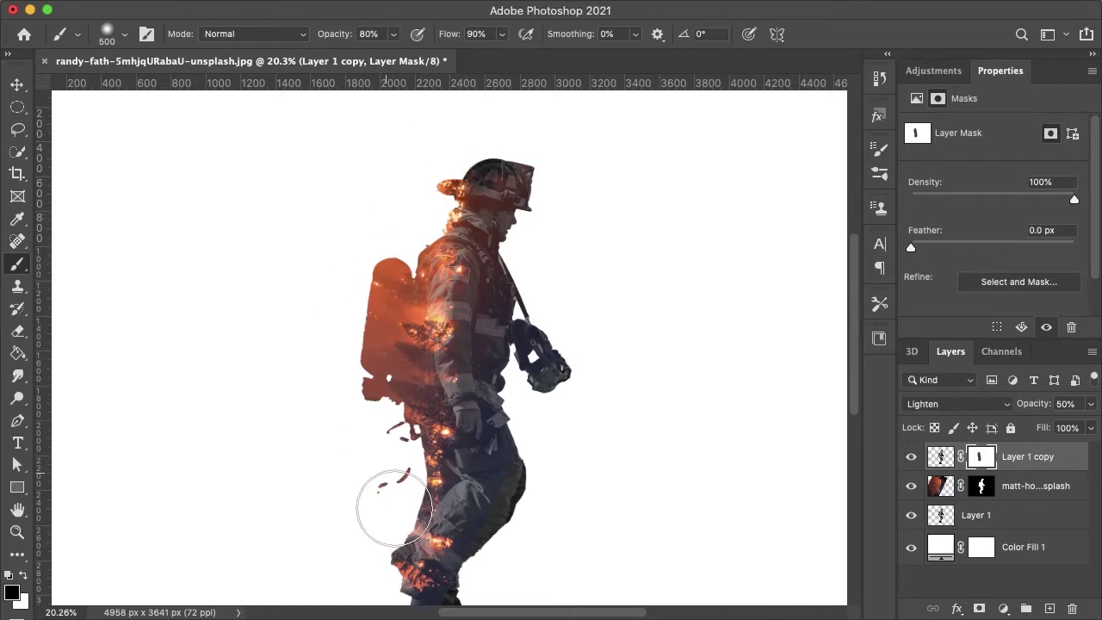
{"action": "scroll", "coordinate": [368, 541], "scroll_direction": "down", "scroll_amount": 3}
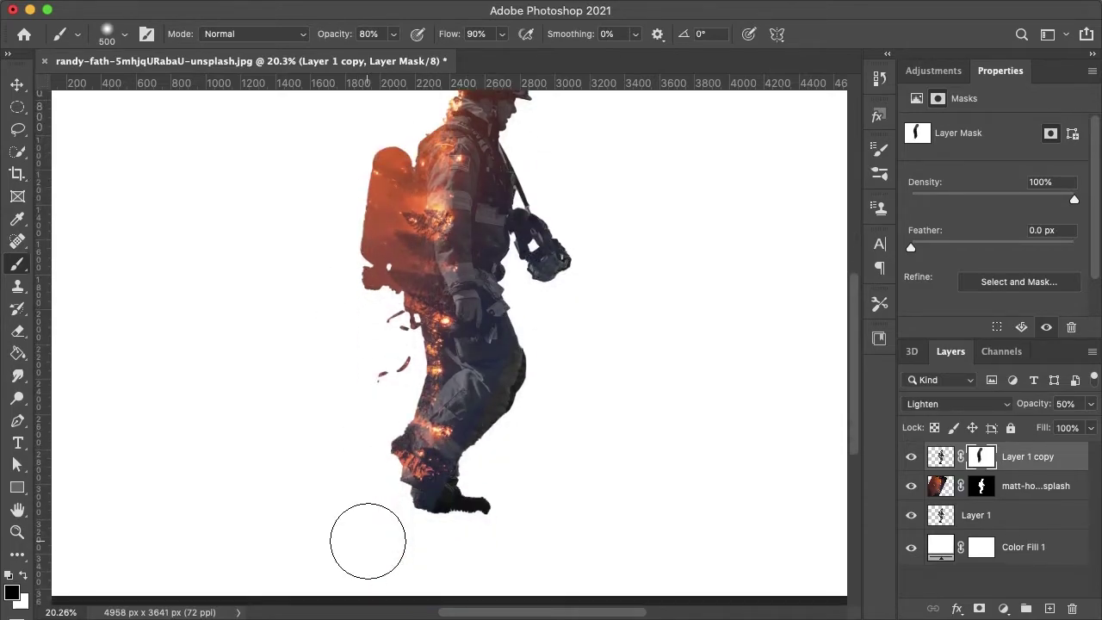
{"action": "mouse_move", "coordinate": [368, 541]}
{"action": "left_mouse_down"}
{"action": "mouse_move", "coordinate": [443, 517]}
{"action": "mouse_move", "coordinate": [456, 532]}
{"action": "left_mouse_up"}
{"action": "scroll", "coordinate": [456, 531], "scroll_direction": "up", "scroll_amount": 2}
- Erase the fire from the boot and shin on its mask, then duplicate the fire layer and hide the copy
{"action": "left_click", "coordinate": [980, 487]}
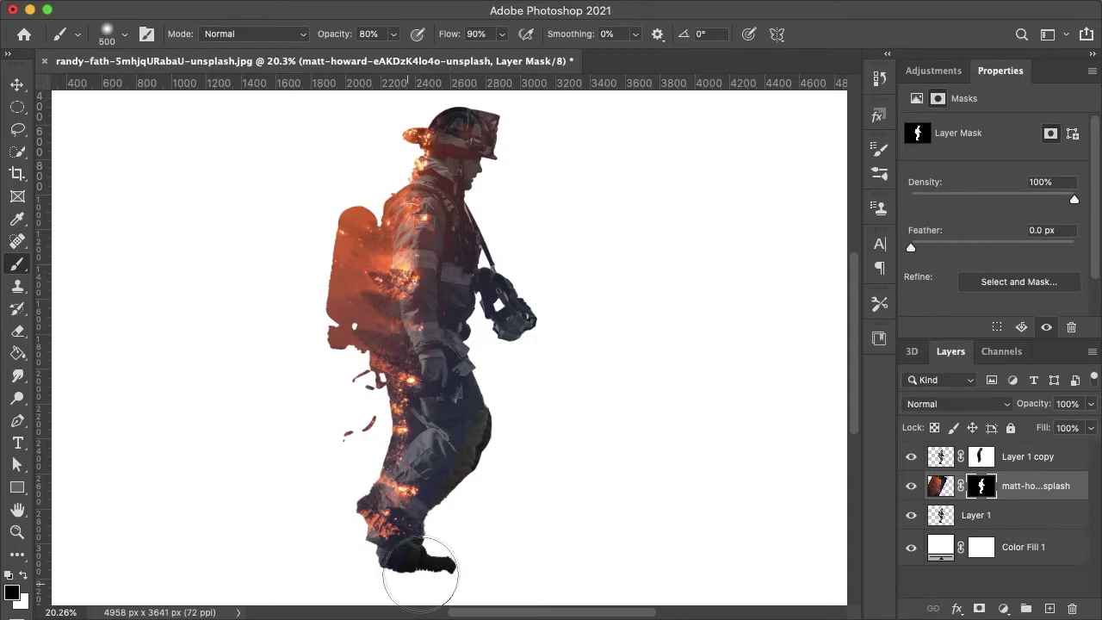
{"action": "mouse_move", "coordinate": [420, 573]}
{"action": "left_mouse_down"}
{"action": "mouse_move", "coordinate": [450, 536]}
{"action": "mouse_move", "coordinate": [428, 561]}
{"action": "mouse_move", "coordinate": [439, 527]}
{"action": "mouse_move", "coordinate": [504, 453]}
{"action": "mouse_move", "coordinate": [457, 505]}
{"action": "mouse_move", "coordinate": [501, 438]}
{"action": "mouse_move", "coordinate": [462, 490]}
{"action": "mouse_move", "coordinate": [510, 357]}
{"action": "mouse_move", "coordinate": [517, 277]}
{"action": "mouse_move", "coordinate": [527, 353]}
{"action": "mouse_move", "coordinate": [507, 394]}
{"action": "mouse_move", "coordinate": [498, 286]}
{"action": "mouse_move", "coordinate": [504, 353]}
{"action": "mouse_move", "coordinate": [500, 319]}
{"action": "mouse_move", "coordinate": [499, 353]}
{"action": "mouse_move", "coordinate": [485, 330]}
{"action": "mouse_move", "coordinate": [487, 361]}
{"action": "mouse_move", "coordinate": [476, 285]}
{"action": "mouse_move", "coordinate": [485, 203]}
{"action": "mouse_move", "coordinate": [529, 146]}
{"action": "mouse_move", "coordinate": [519, 142]}
{"action": "mouse_move", "coordinate": [519, 103]}
{"action": "mouse_move", "coordinate": [533, 130]}
{"action": "mouse_move", "coordinate": [510, 99]}
{"action": "mouse_move", "coordinate": [480, 98]}
{"action": "mouse_move", "coordinate": [505, 108]}
{"action": "mouse_move", "coordinate": [536, 175]}
{"action": "mouse_move", "coordinate": [517, 127]}
{"action": "mouse_move", "coordinate": [518, 192]}
{"action": "mouse_move", "coordinate": [525, 164]}
{"action": "mouse_move", "coordinate": [526, 149]}
{"action": "mouse_move", "coordinate": [489, 247]}
{"action": "mouse_move", "coordinate": [510, 188]}
{"action": "mouse_move", "coordinate": [493, 191]}
{"action": "mouse_move", "coordinate": [503, 176]}
{"action": "mouse_move", "coordinate": [494, 208]}
{"action": "mouse_move", "coordinate": [505, 377]}
{"action": "mouse_move", "coordinate": [489, 461]}
{"action": "mouse_move", "coordinate": [422, 573]}
{"action": "left_mouse_up"}
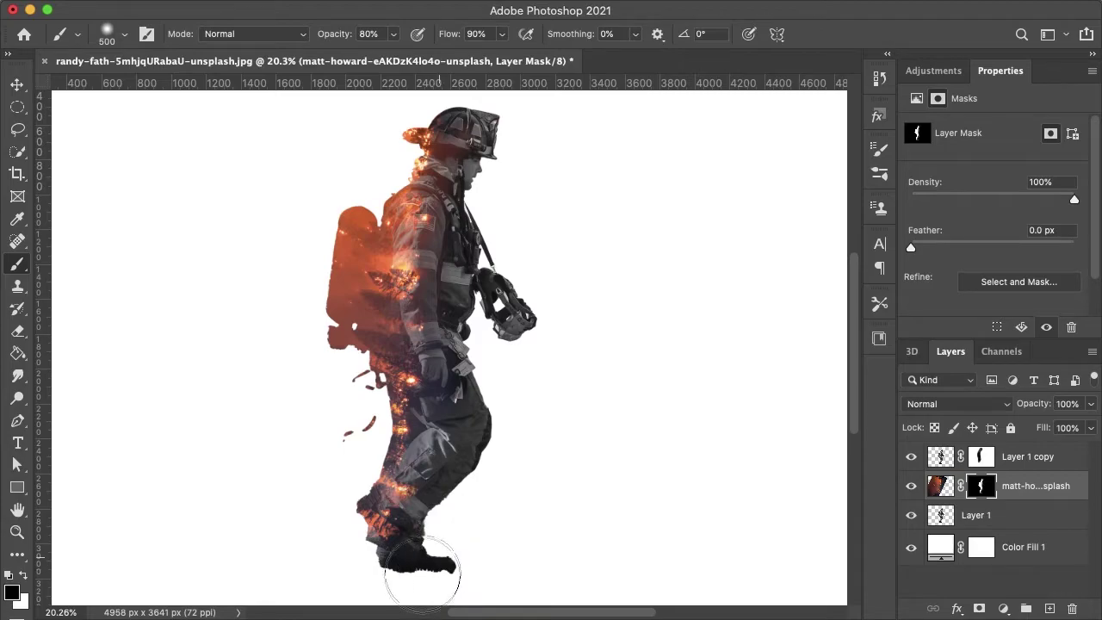
{"action": "scroll", "coordinate": [611, 423], "scroll_direction": "down", "scroll_amount": 3}
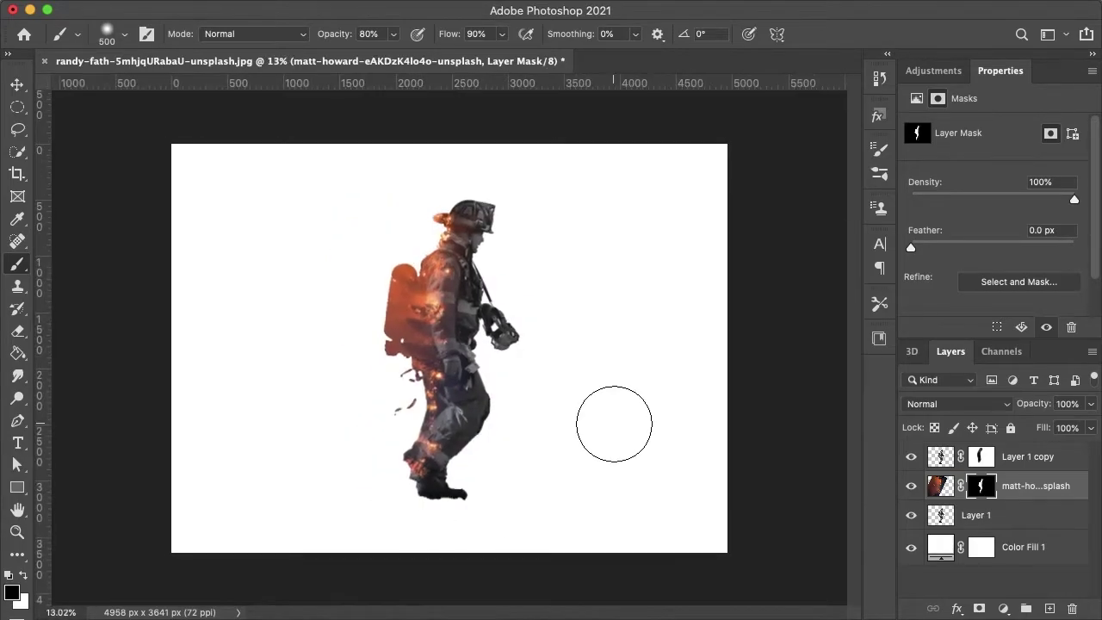
{"action": "scroll", "coordinate": [614, 423], "scroll_direction": "up", "scroll_amount": 1}
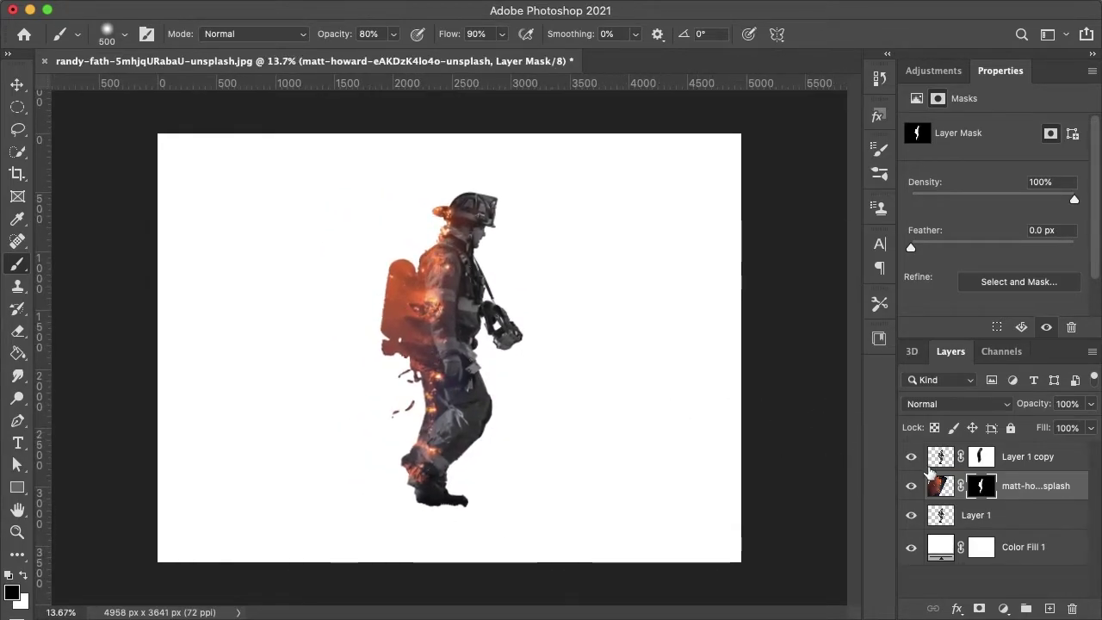
{"action": "left_click_drag", "start_coordinate": [931, 472], "coordinate": [1052, 610]}
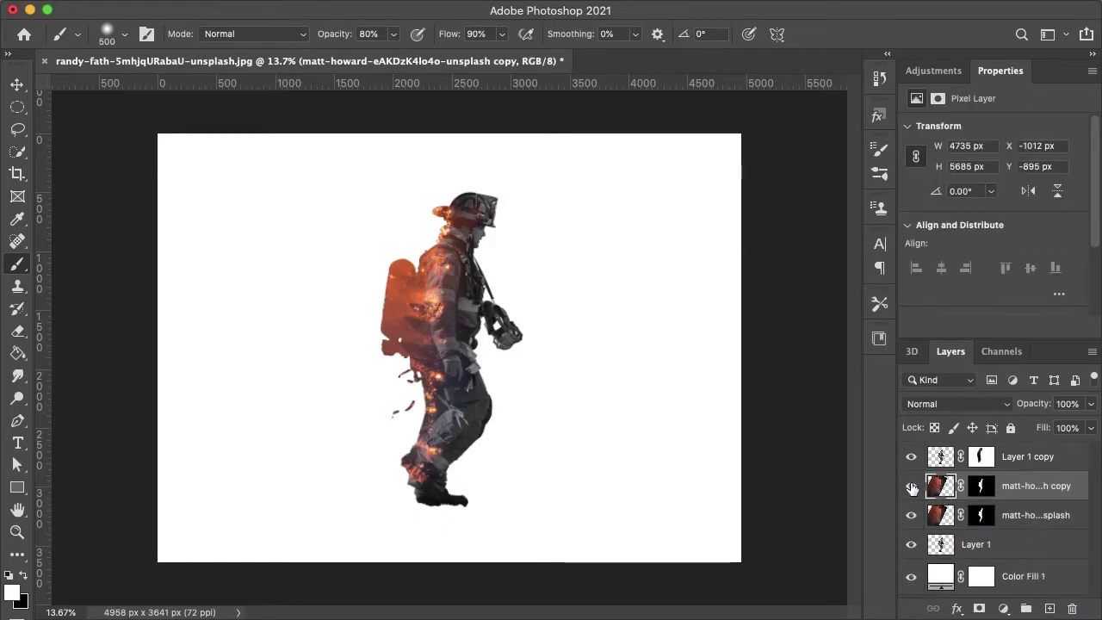
{"action": "left_click", "coordinate": [912, 488]}
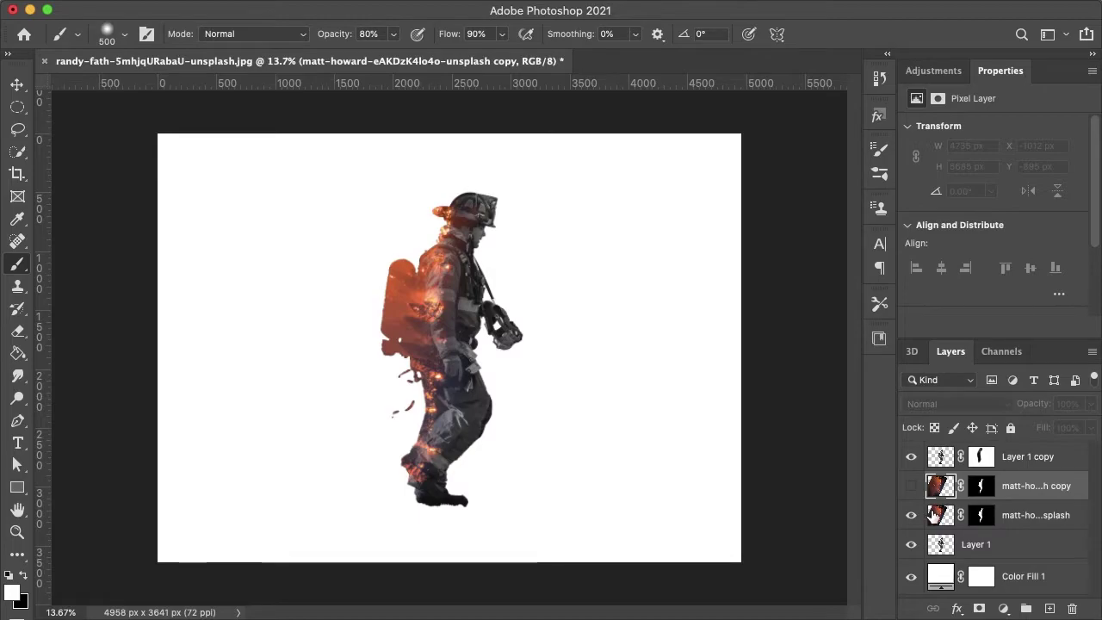
- Add a Curves adjustment clipped to the fire layer, deepening shadows and brightening highlights
{"action": "left_click", "coordinate": [935, 515]}
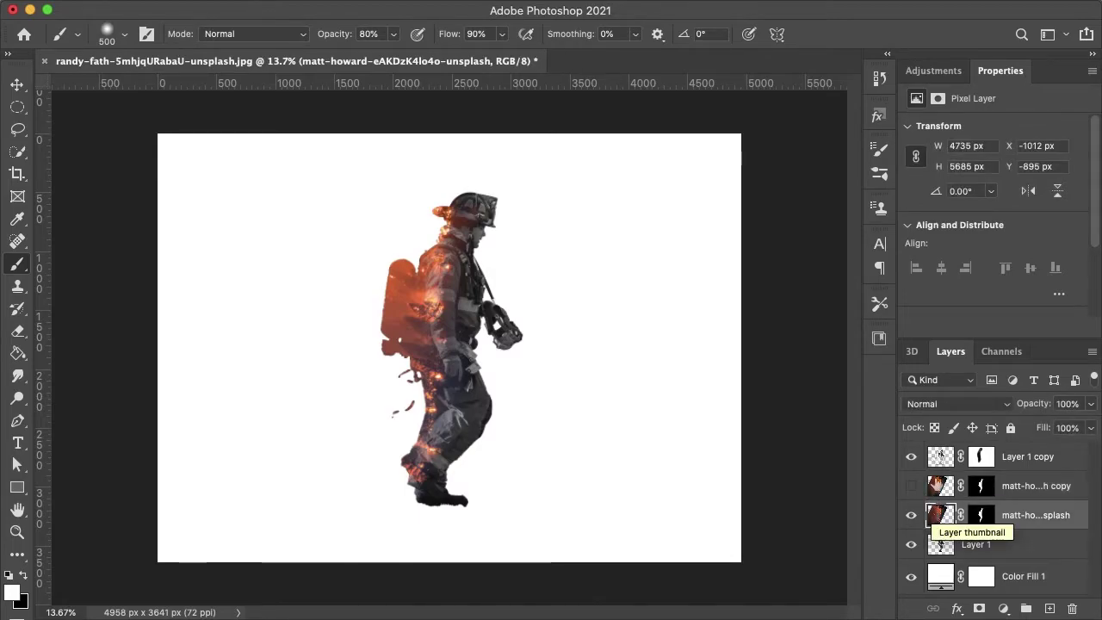
{"action": "left_click", "coordinate": [928, 75]}
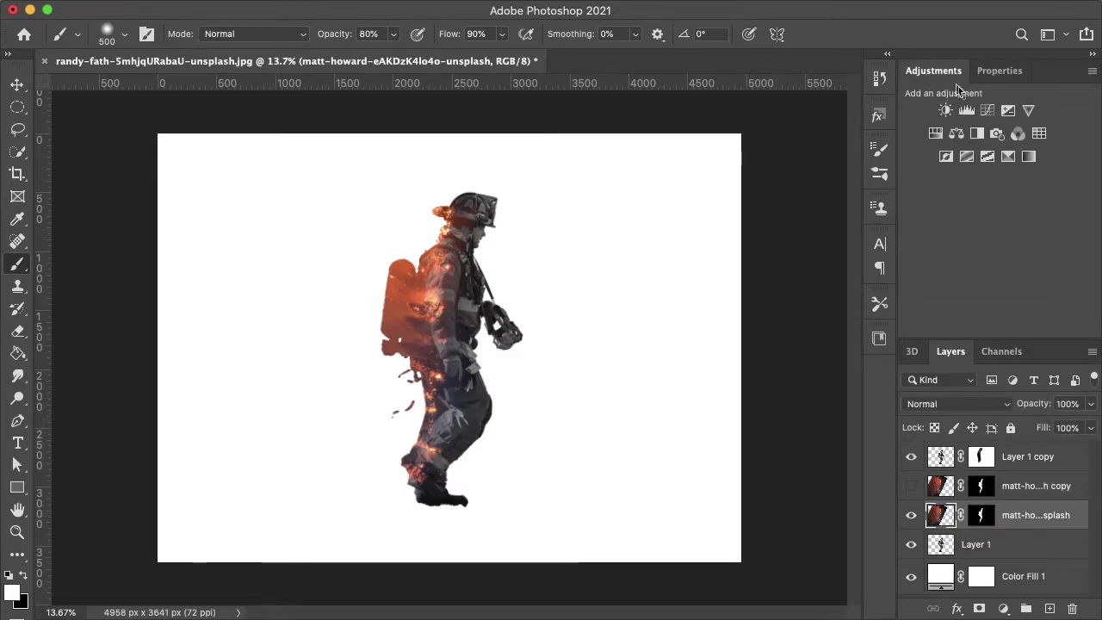
{"action": "left_click", "coordinate": [988, 110]}
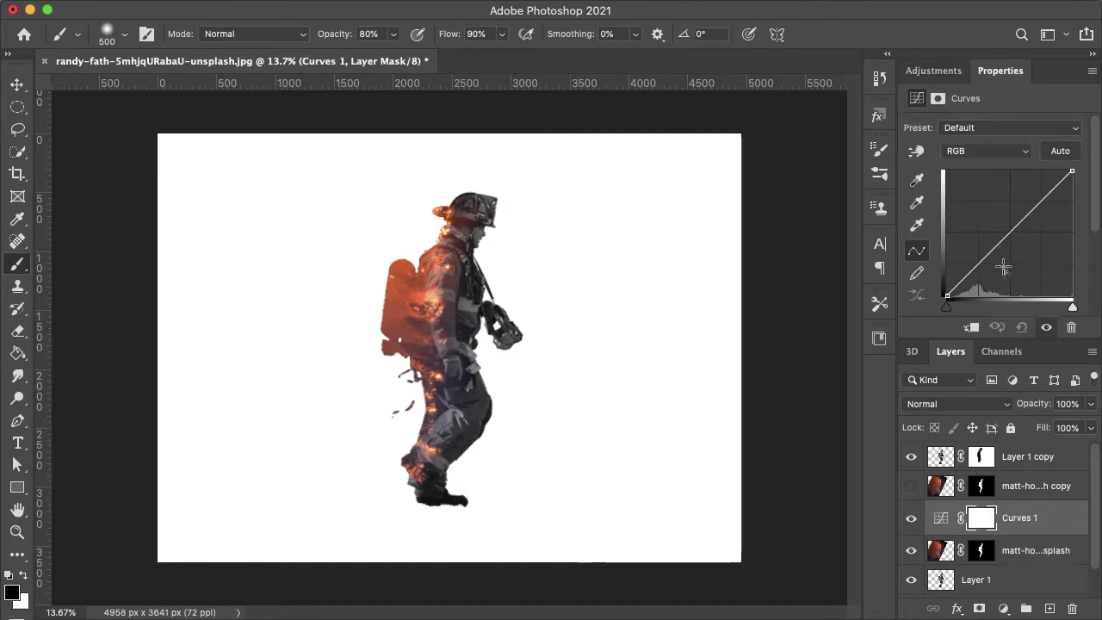
{"action": "left_click", "coordinate": [946, 536], "text": "alt"}
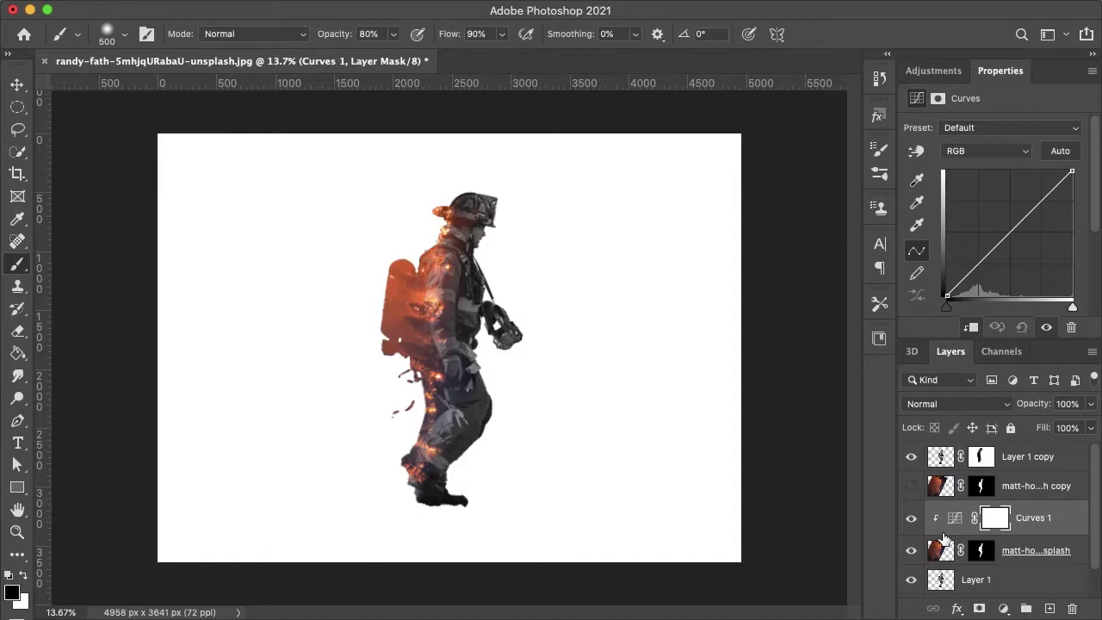
{"action": "scroll", "coordinate": [492, 330], "scroll_direction": "up", "scroll_amount": 5}
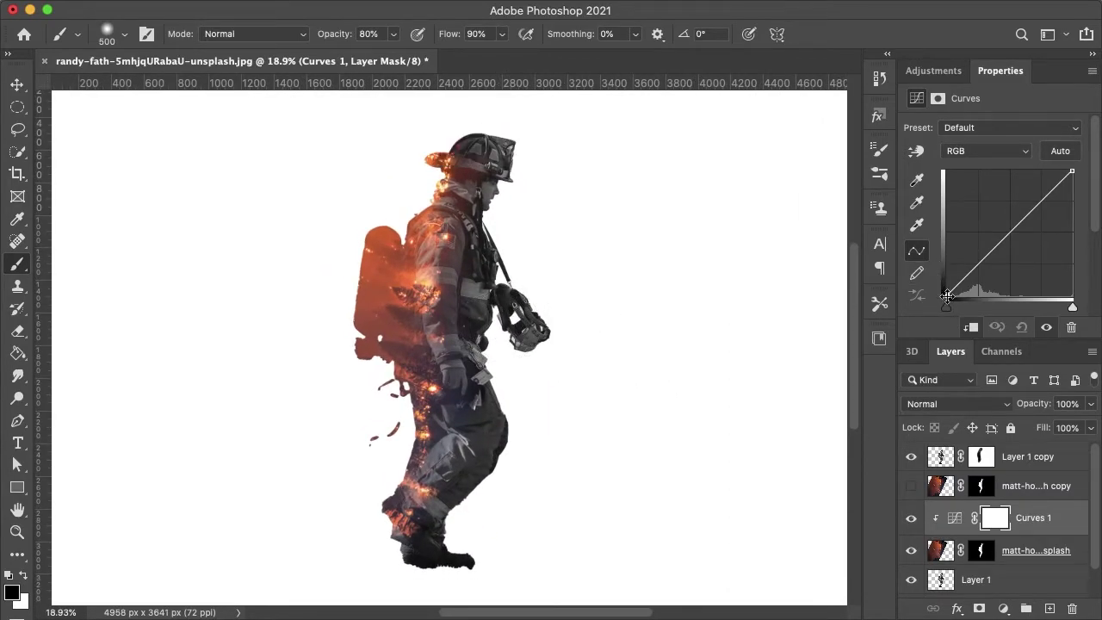
{"action": "left_click_drag", "start_coordinate": [948, 296], "coordinate": [975, 297]}
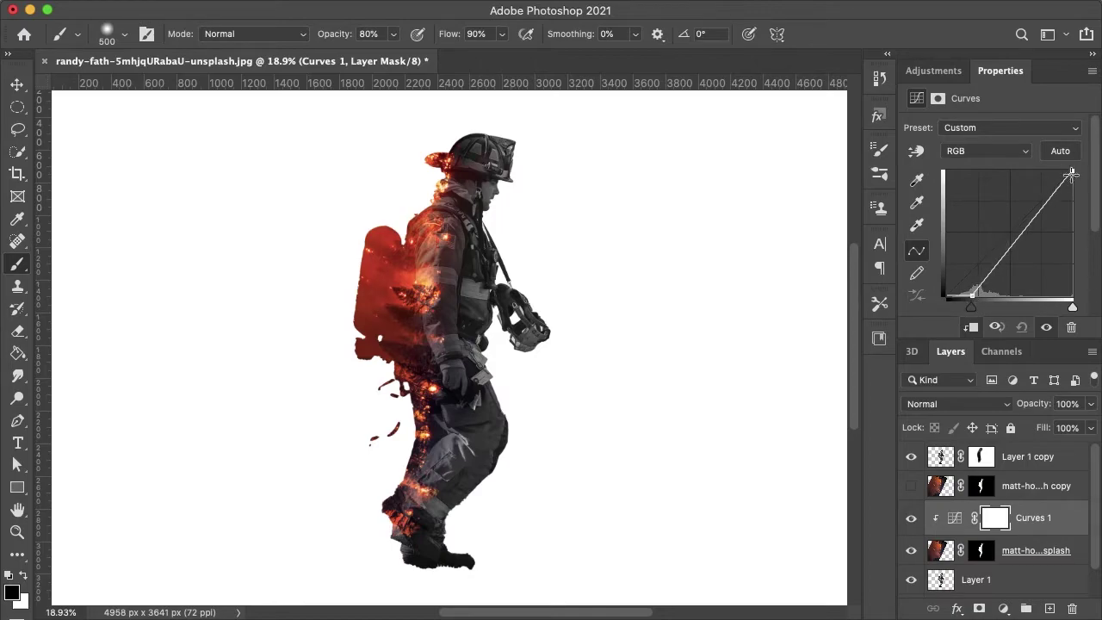
{"action": "left_click_drag", "start_coordinate": [1071, 173], "coordinate": [1050, 172]}
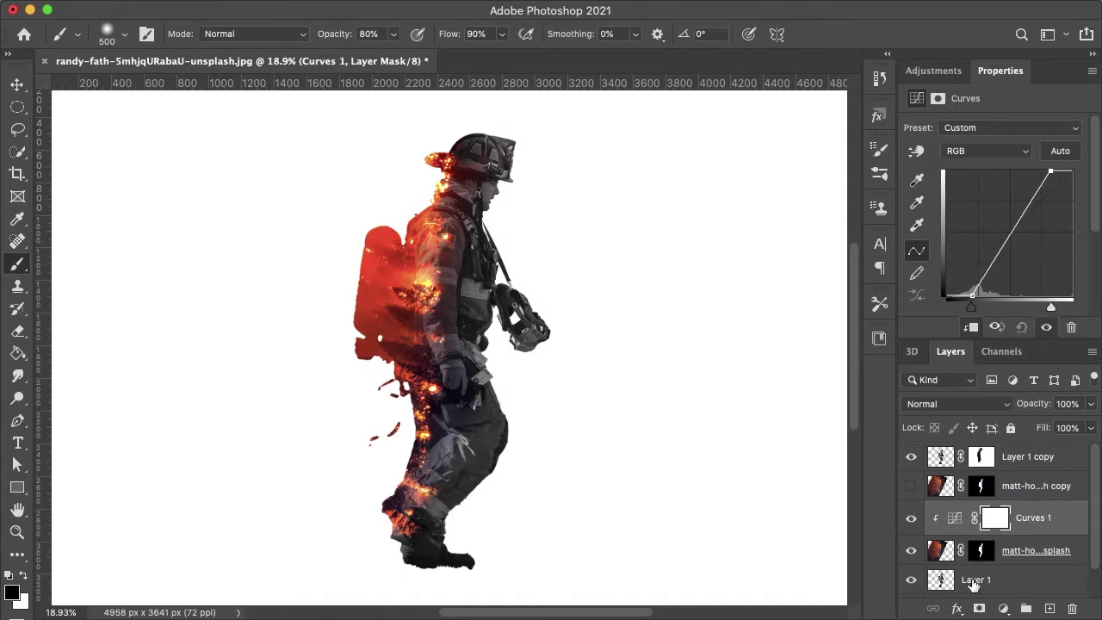
- Add a Curves adjustment clipped to Layer 1 that brightens the firefighter's highlights
{"action": "left_click", "coordinate": [973, 583]}
{"action": "left_click", "coordinate": [913, 75]}
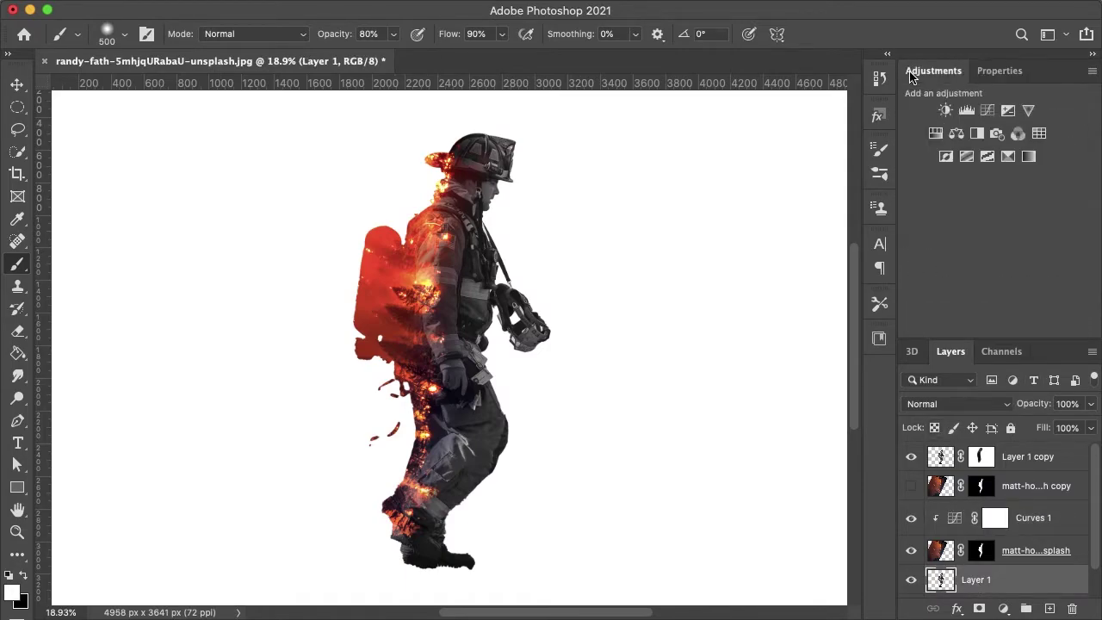
{"action": "left_click", "coordinate": [988, 110]}
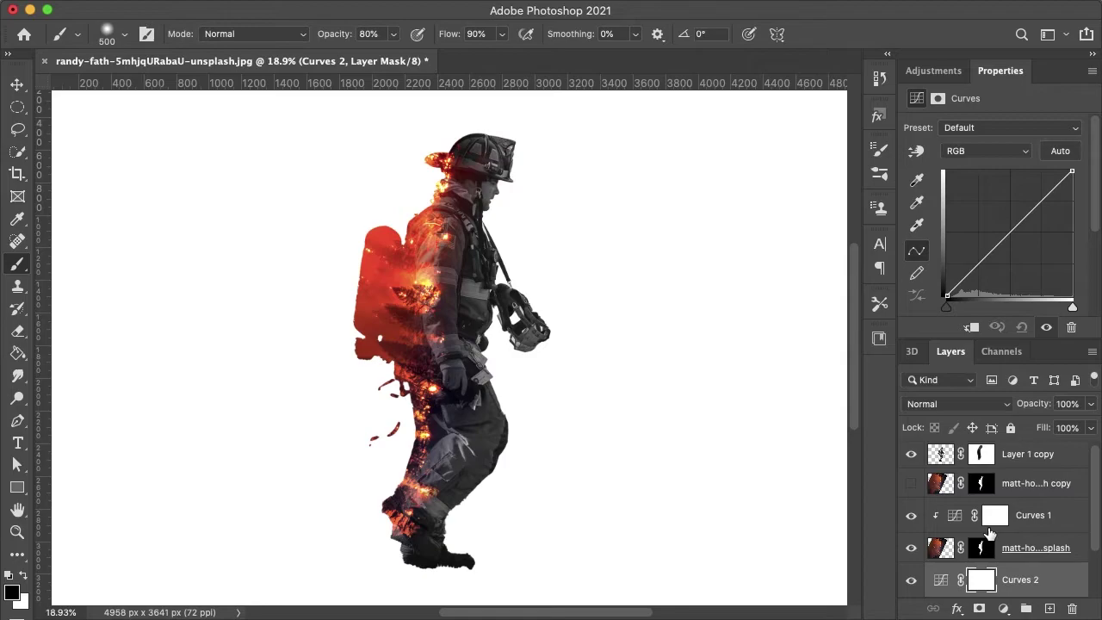
{"action": "scroll", "coordinate": [991, 534], "scroll_direction": "down", "scroll_amount": 2}
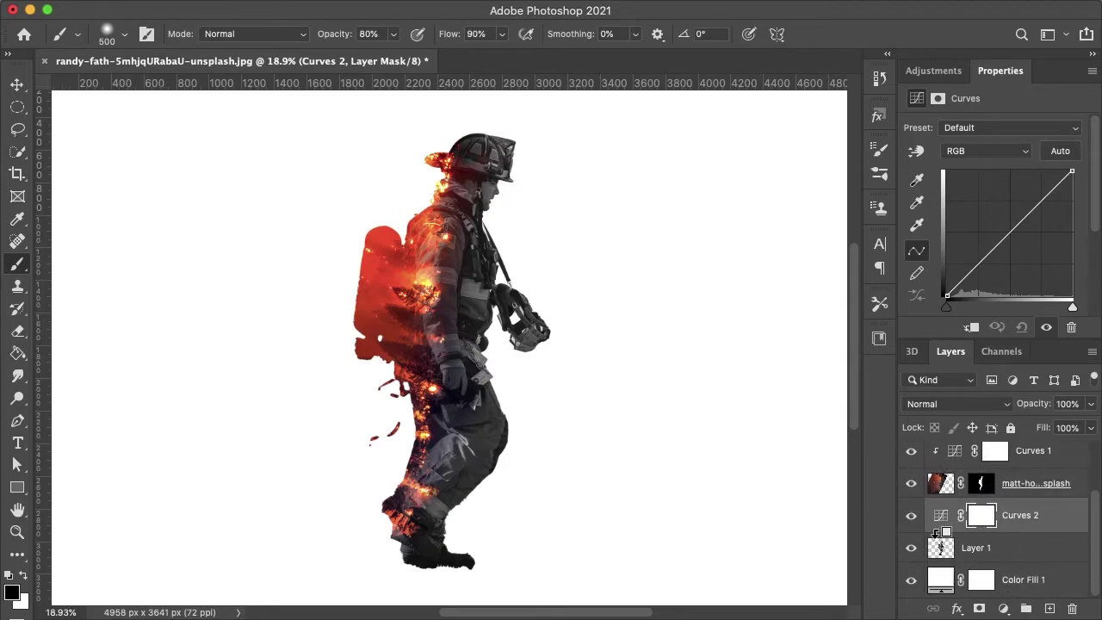
{"action": "left_click", "coordinate": [939, 531], "text": "alt"}
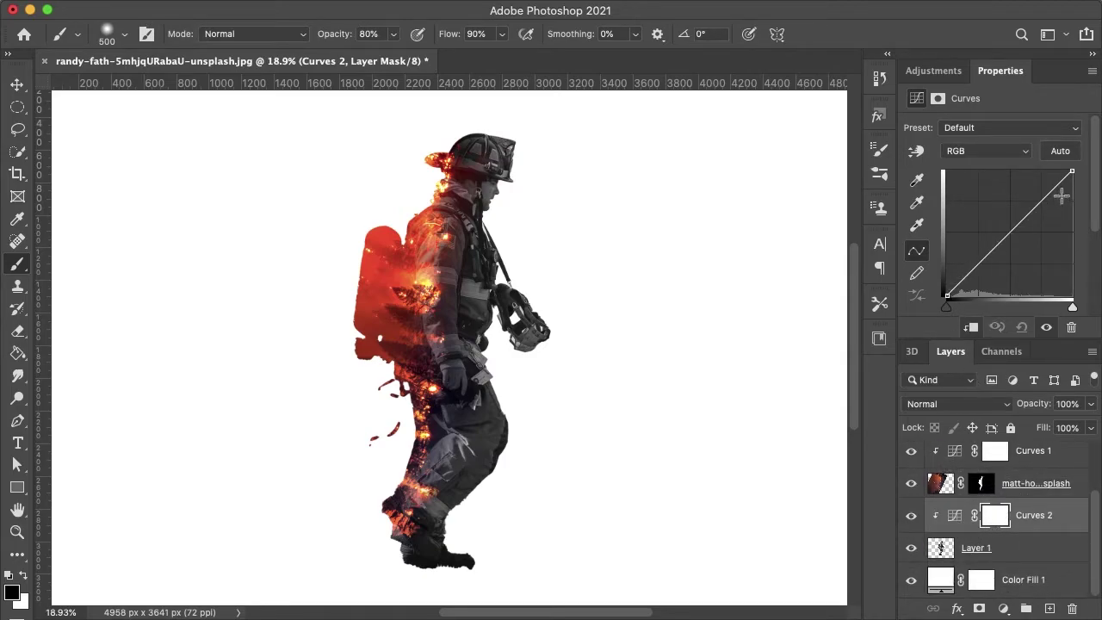
{"action": "left_click_drag", "start_coordinate": [1073, 173], "coordinate": [1035, 167]}
{"action": "left_click", "coordinate": [947, 295]}
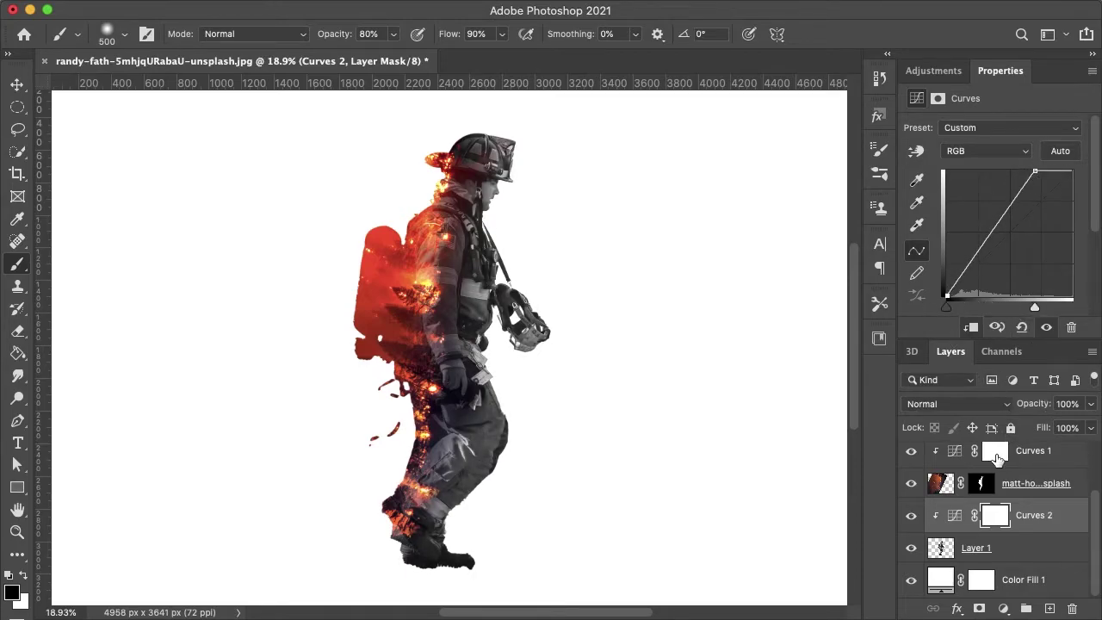
- Retweak Curves 1, deepening the fire's shadows further and fine-tuning its highlight point
{"action": "left_click", "coordinate": [998, 458]}
{"action": "left_click", "coordinate": [917, 98]}
{"action": "left_click_drag", "start_coordinate": [948, 296], "coordinate": [966, 299]}
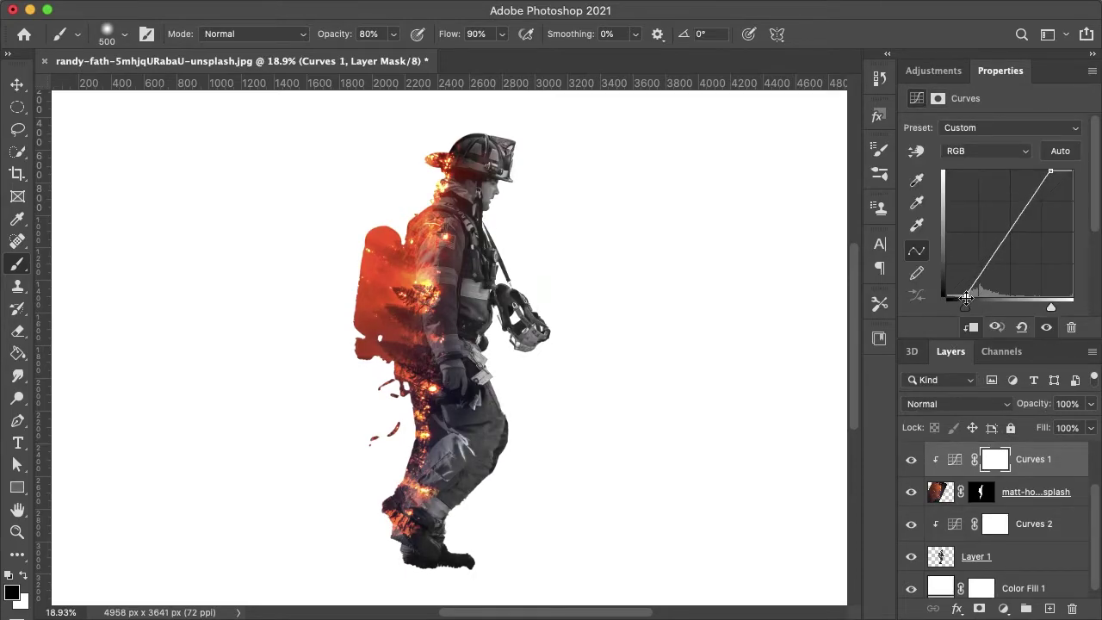
{"action": "left_click_drag", "start_coordinate": [1053, 169], "coordinate": [1051, 162]}
{"action": "key", "text": "super+j"}
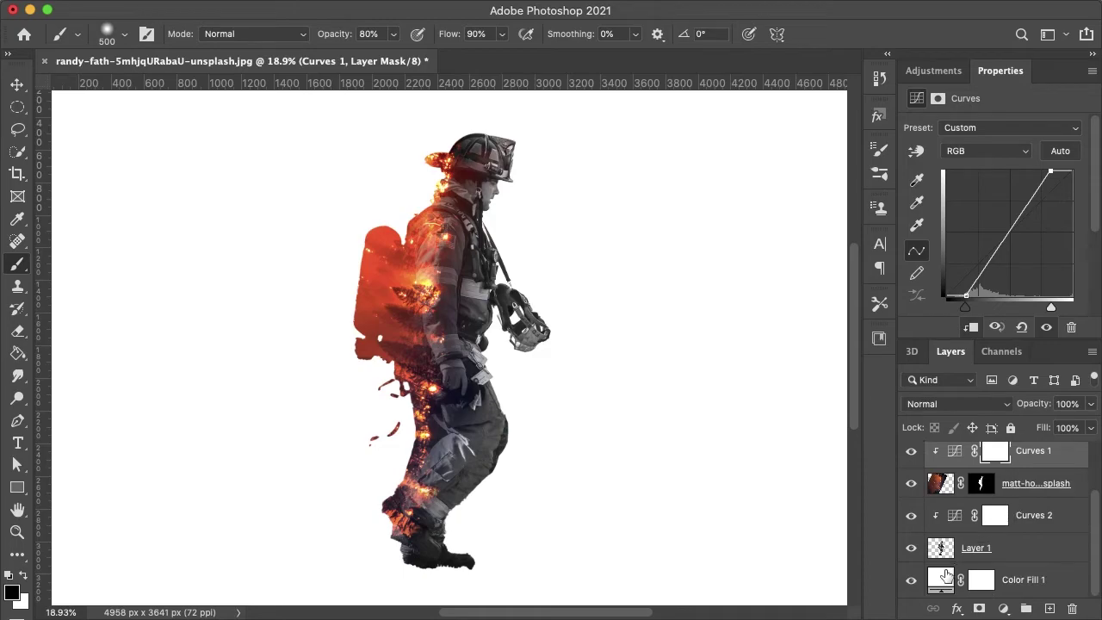
{"action": "double_click", "coordinate": [947, 575]}
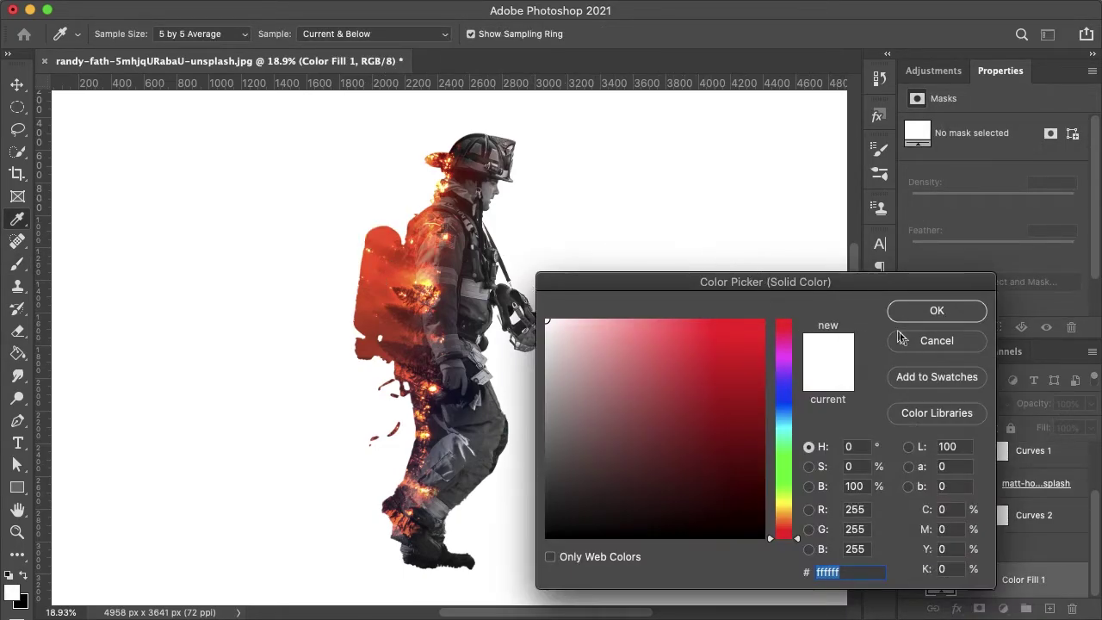
- Sample an orange from the flames with the Eyedropper and copy its hex code
{"action": "key", "text": "Return"}
{"action": "left_click", "coordinate": [940, 483]}
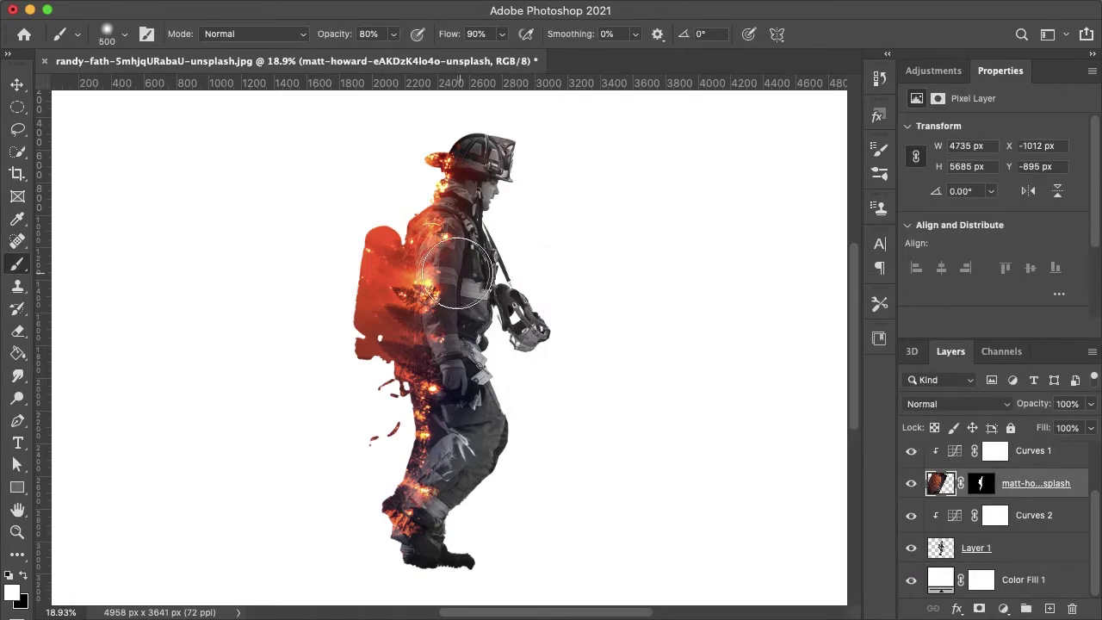
{"action": "key", "text": "i"}
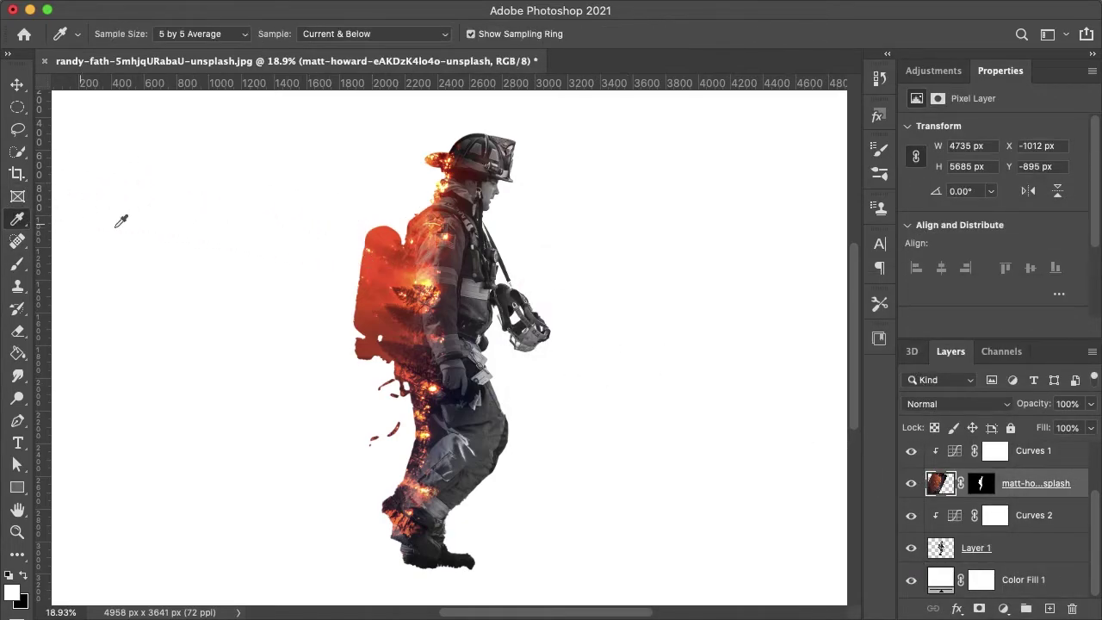
{"action": "left_click", "coordinate": [12, 591]}
{"action": "key", "text": "super+c"}
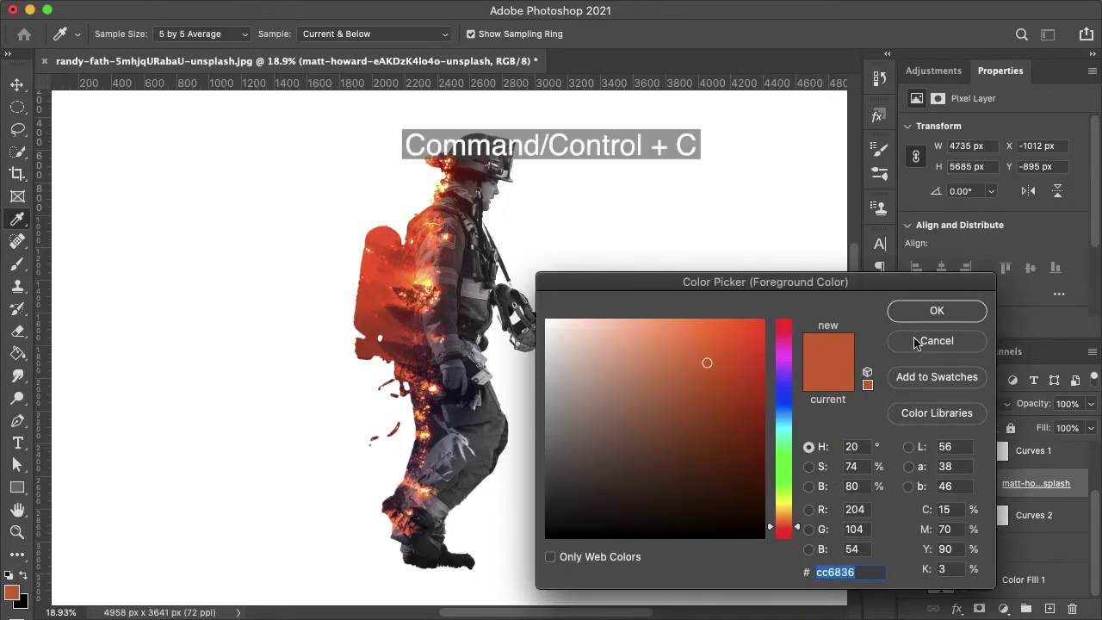
{"action": "left_click", "coordinate": [937, 340]}
- Set the Color Fill 1 background to the pasted orange #cc6836
{"action": "double_click", "coordinate": [948, 582]}
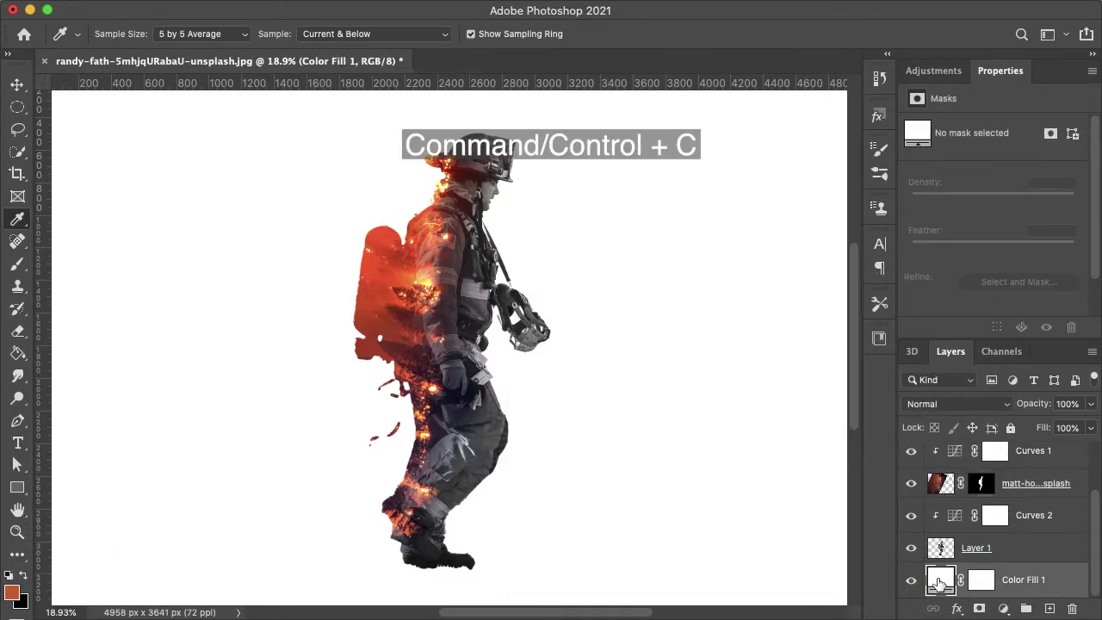
{"action": "key", "text": "super+v"}
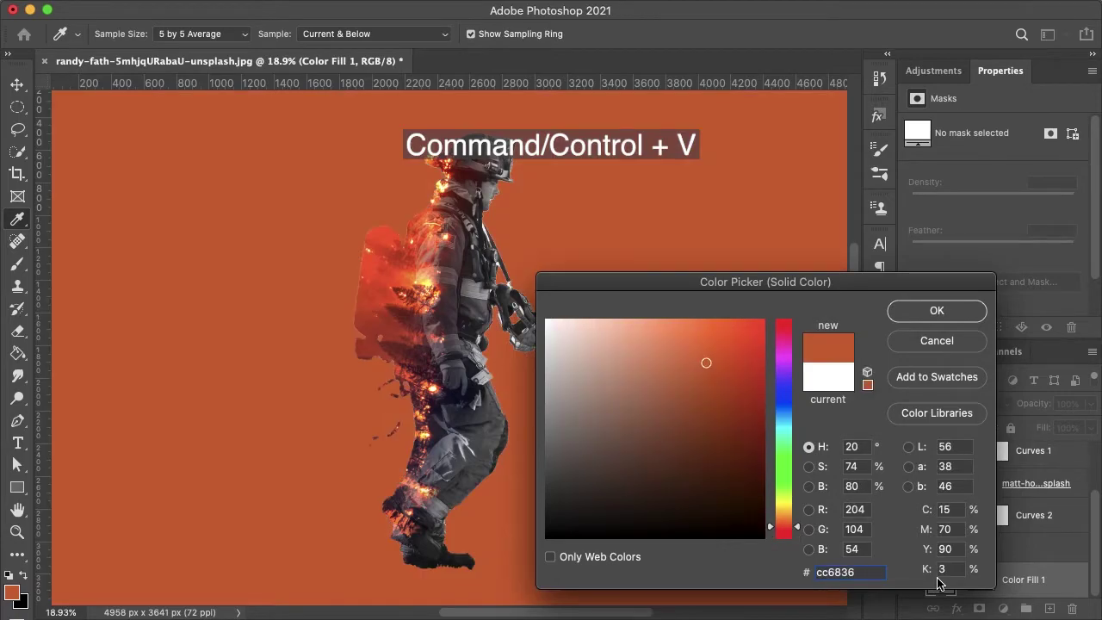
{"action": "key", "text": "Return"}
{"action": "scroll", "coordinate": [988, 520], "scroll_direction": "up", "scroll_amount": 2}
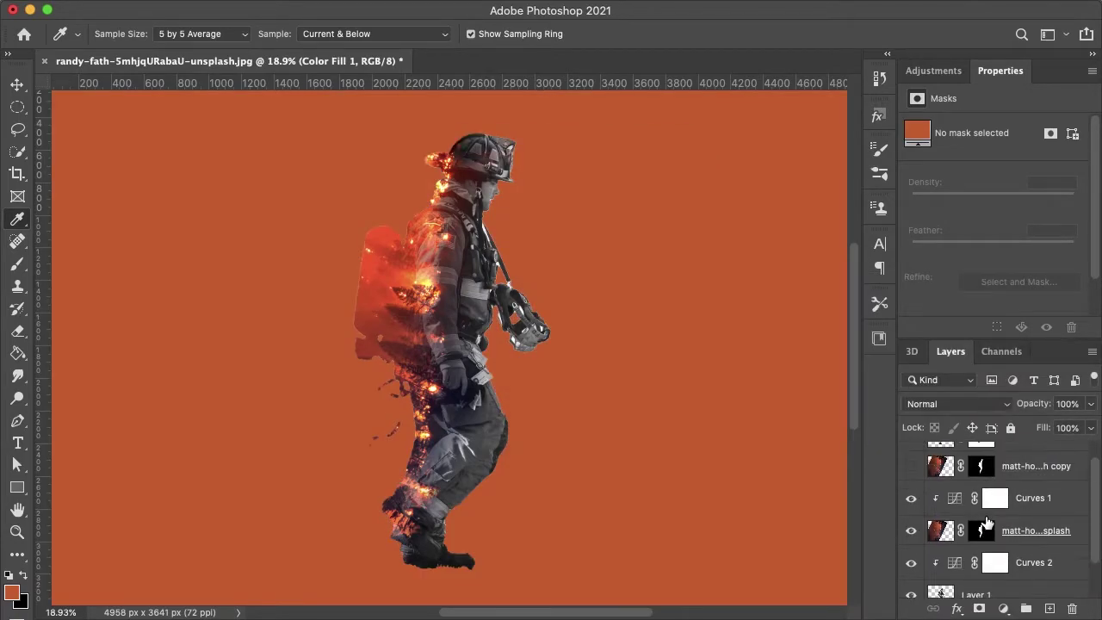
- Show the fire copy, delete its mask, set it to Lighten, and add a hide-all mask
{"action": "left_click", "coordinate": [912, 488]}
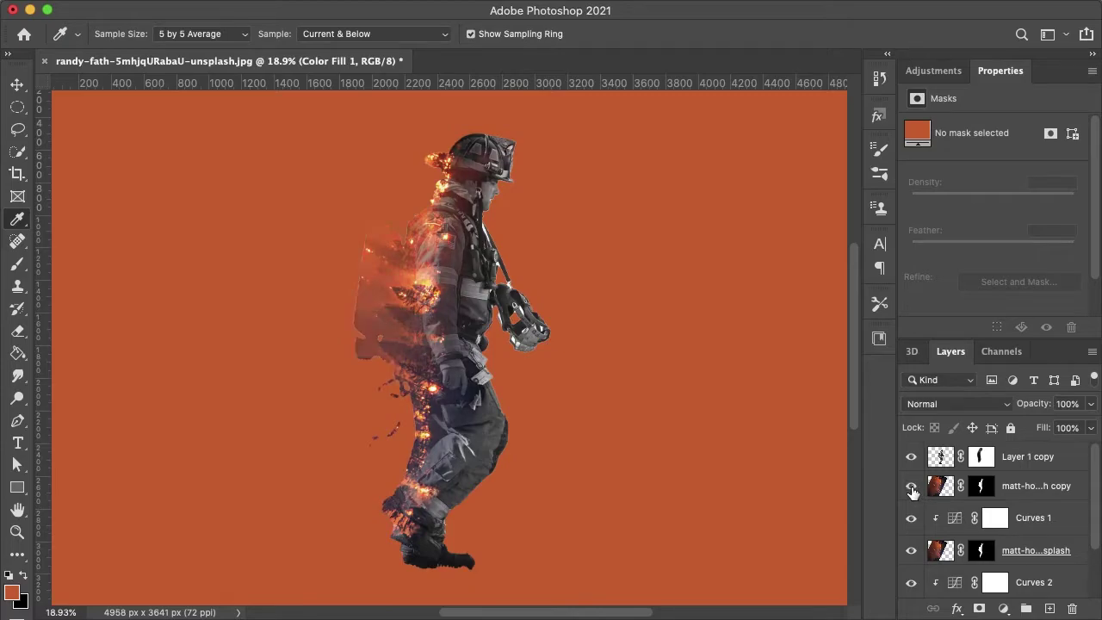
{"action": "left_click", "coordinate": [979, 488]}
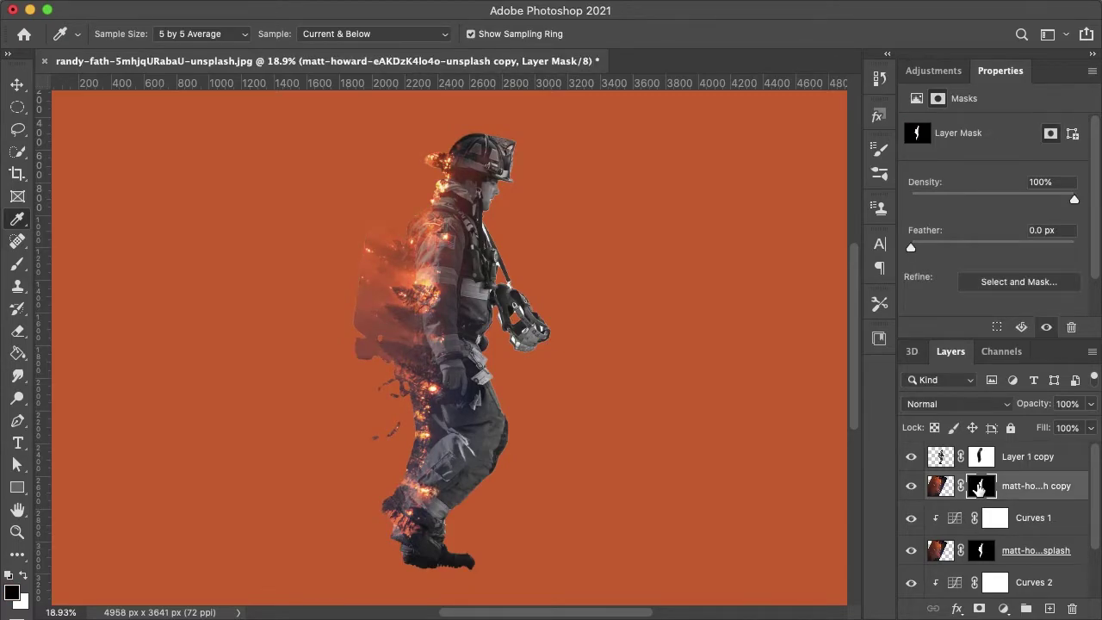
{"action": "key", "text": "Delete"}
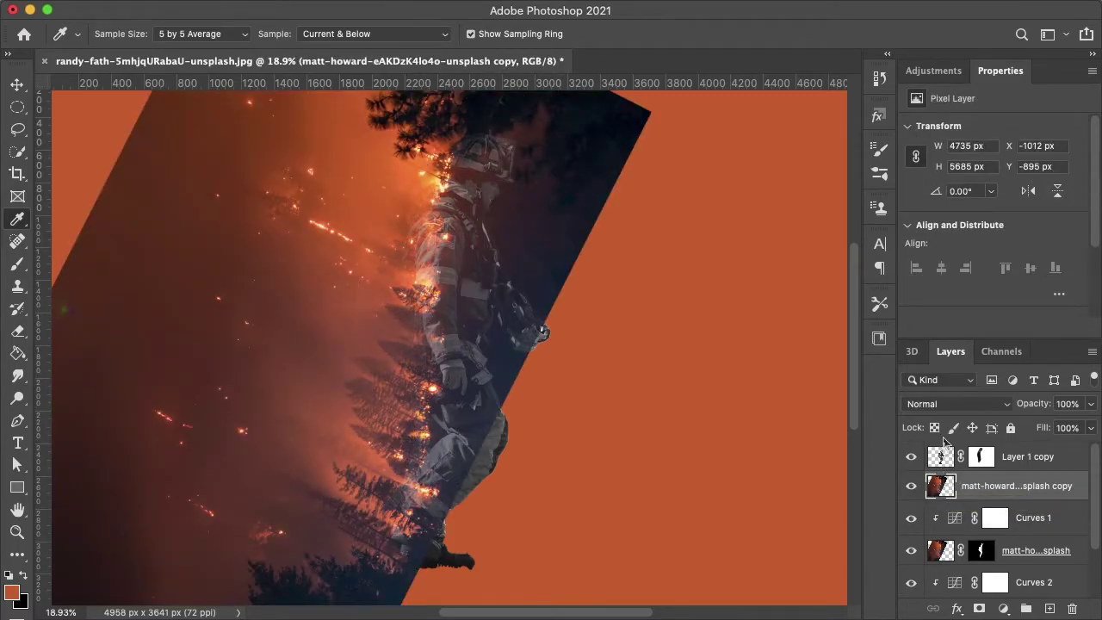
{"action": "left_click", "coordinate": [941, 406]}
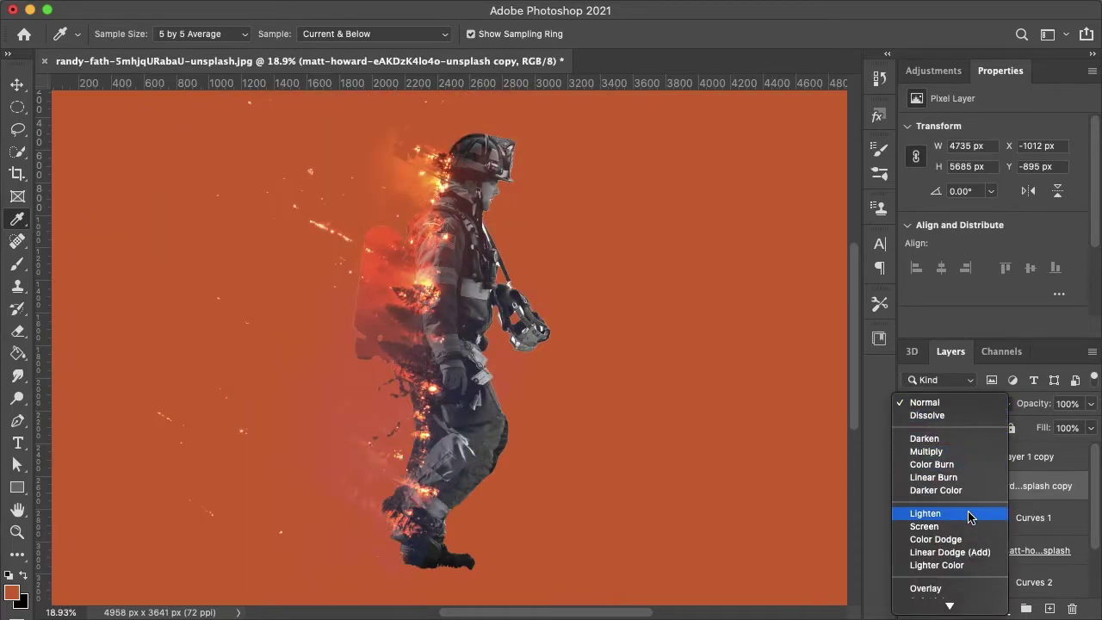
{"action": "left_click", "coordinate": [971, 515]}
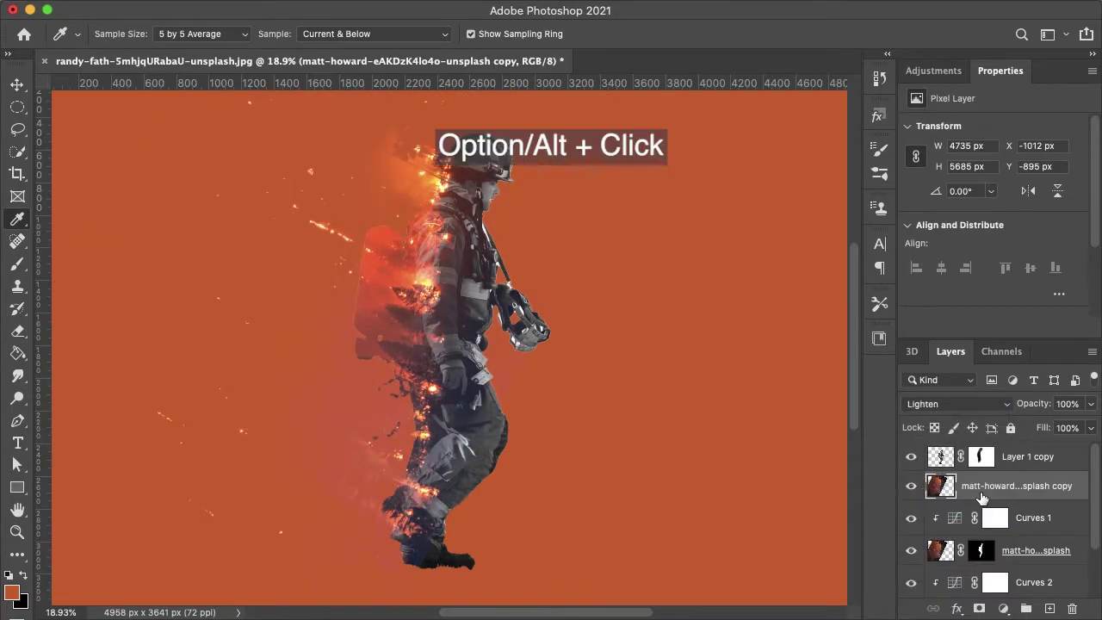
{"action": "left_click", "coordinate": [981, 609], "text": "alt"}
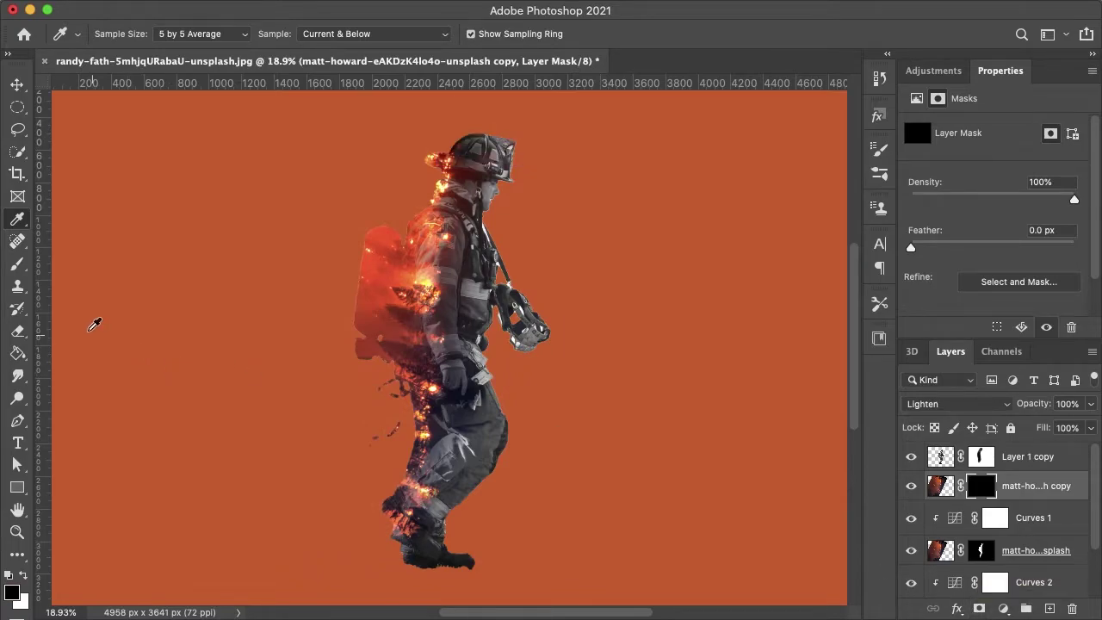
- Paint white on the fire copy's mask to reveal fire around the shoulder, back and tank
{"action": "left_click", "coordinate": [13, 268]}
{"action": "key", "text": "x"}
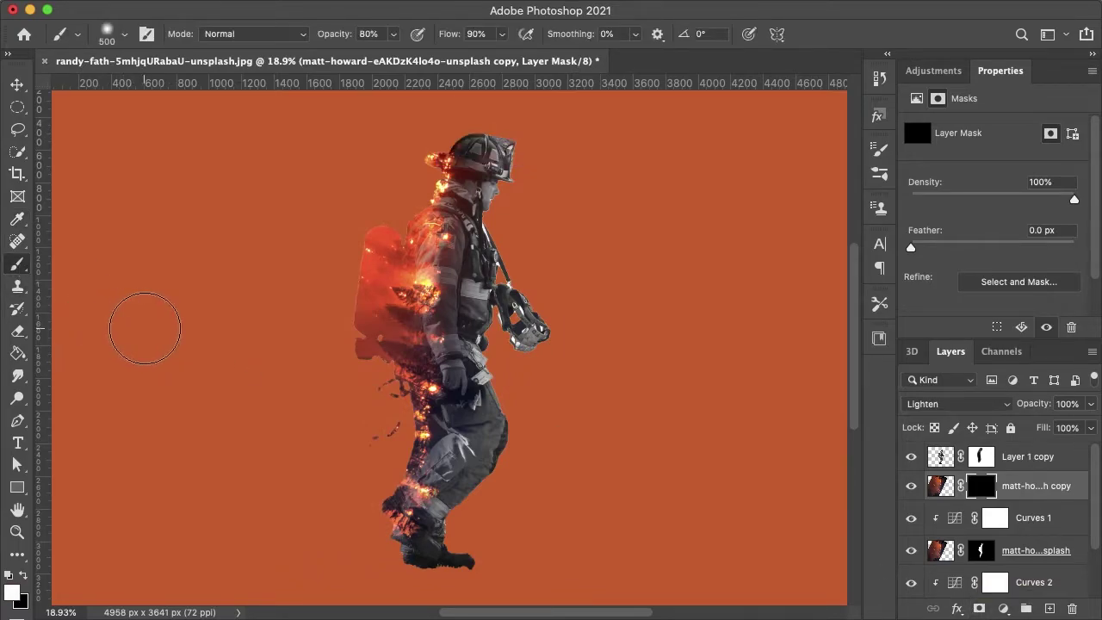
{"action": "mouse_move", "coordinate": [384, 277]}
{"action": "left_mouse_down"}
{"action": "mouse_move", "coordinate": [371, 250]}
{"action": "mouse_move", "coordinate": [427, 215]}
{"action": "mouse_move", "coordinate": [418, 189]}
{"action": "mouse_move", "coordinate": [395, 263]}
{"action": "mouse_move", "coordinate": [386, 257]}
{"action": "left_mouse_up"}
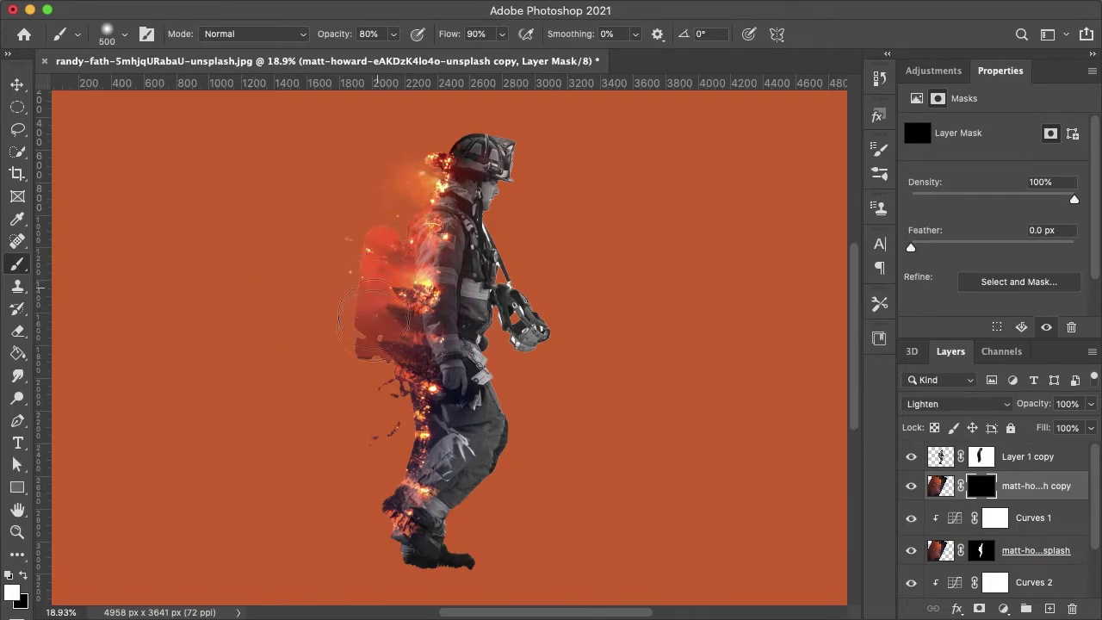
{"action": "mouse_move", "coordinate": [373, 323]}
{"action": "left_mouse_down"}
{"action": "mouse_move", "coordinate": [392, 444]}
{"action": "mouse_move", "coordinate": [381, 520]}
{"action": "mouse_move", "coordinate": [353, 387]}
{"action": "mouse_move", "coordinate": [390, 204]}
{"action": "mouse_move", "coordinate": [404, 162]}
{"action": "mouse_move", "coordinate": [444, 155]}
{"action": "left_mouse_up"}
{"action": "scroll", "coordinate": [394, 191], "scroll_direction": "up", "scroll_amount": 2}
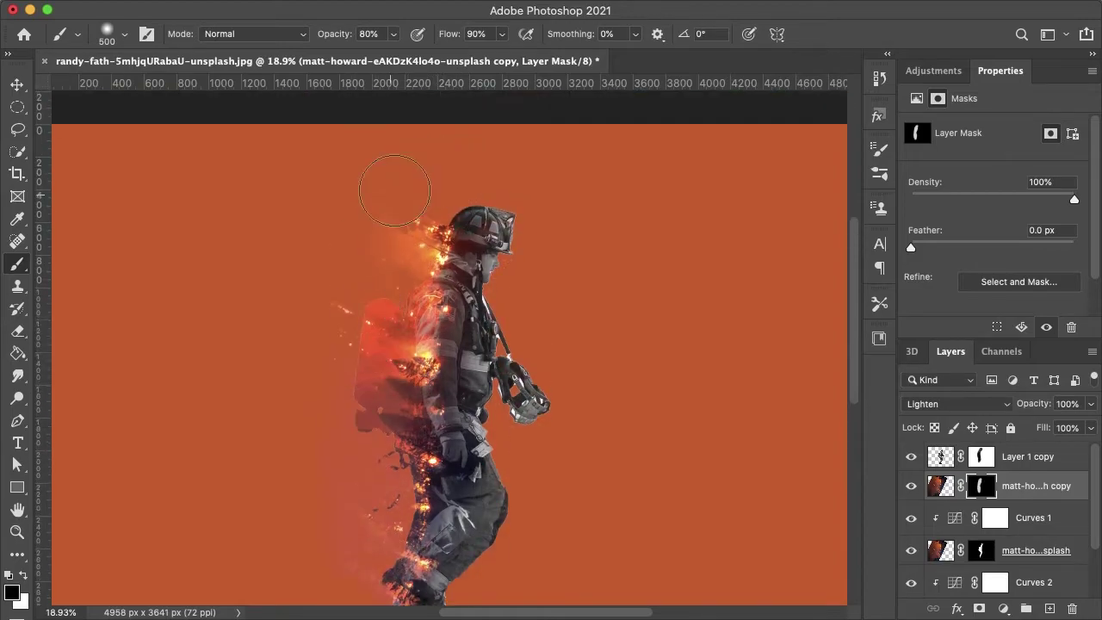
- Paint white on the forest layer's mask to reveal the burning forest along the back and legs
{"action": "key", "text": "x"}
{"action": "scroll", "coordinate": [763, 381], "scroll_direction": "down", "scroll_amount": 3}
{"action": "left_click", "coordinate": [981, 551]}
{"action": "scroll", "coordinate": [448, 503], "scroll_direction": "down", "scroll_amount": 1}
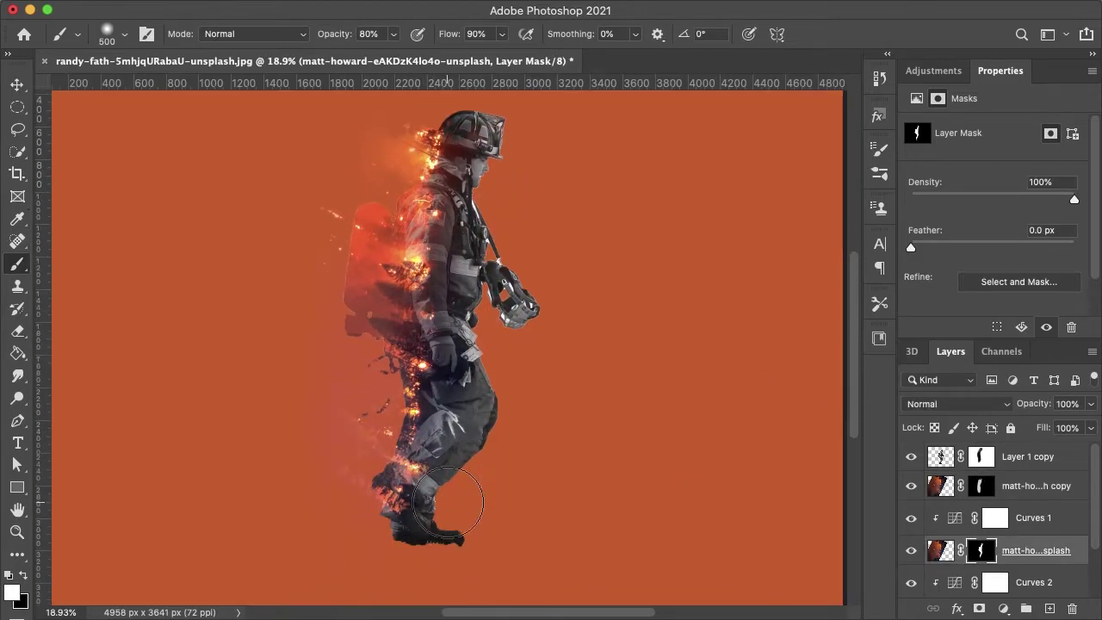
{"action": "mouse_move", "coordinate": [449, 503]}
{"action": "left_mouse_down"}
{"action": "mouse_move", "coordinate": [385, 483]}
{"action": "mouse_move", "coordinate": [395, 442]}
{"action": "mouse_move", "coordinate": [361, 312]}
{"action": "mouse_move", "coordinate": [384, 176]}
{"action": "mouse_move", "coordinate": [336, 439]}
{"action": "mouse_move", "coordinate": [392, 504]}
{"action": "mouse_move", "coordinate": [420, 326]}
{"action": "mouse_move", "coordinate": [416, 183]}
{"action": "mouse_move", "coordinate": [377, 366]}
{"action": "mouse_move", "coordinate": [385, 500]}
{"action": "mouse_move", "coordinate": [368, 326]}
{"action": "mouse_move", "coordinate": [417, 147]}
{"action": "left_mouse_up"}
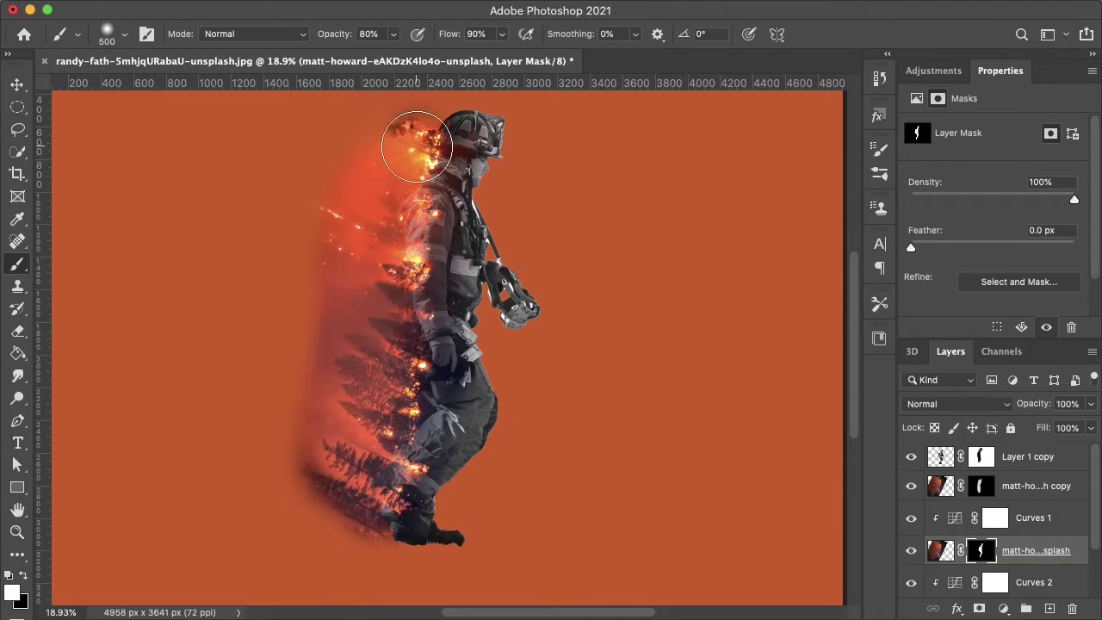
{"action": "scroll", "coordinate": [552, 211], "scroll_direction": "down", "scroll_amount": 1}
{"action": "scroll", "coordinate": [974, 509], "scroll_direction": "down", "scroll_amount": 2}
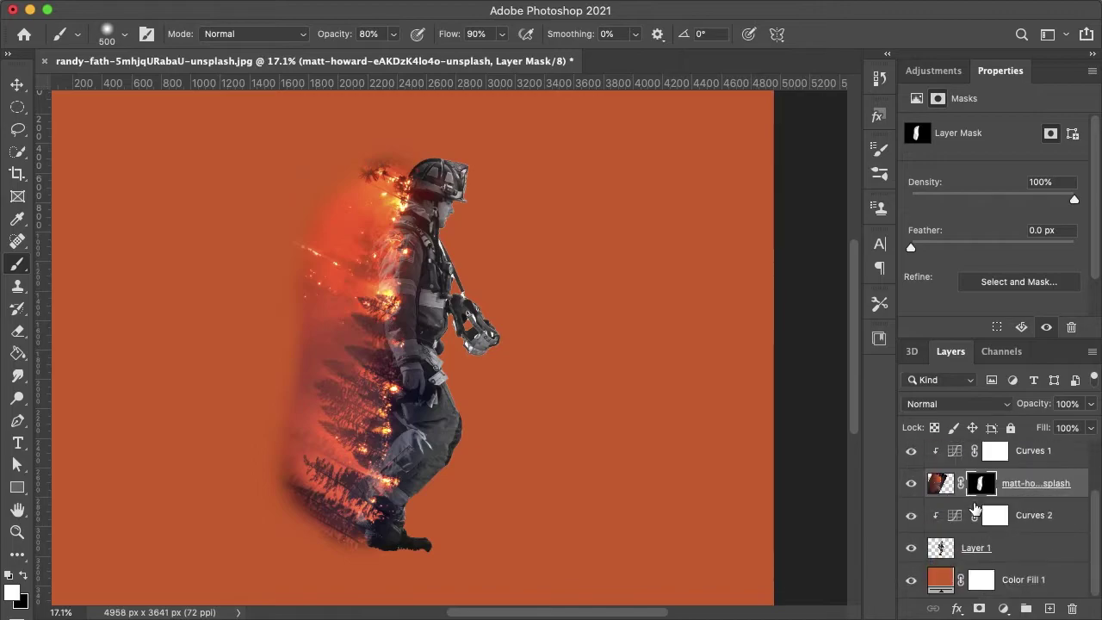
- Change the Color Fill 1 background back to pure white
{"action": "left_click", "coordinate": [939, 579]}
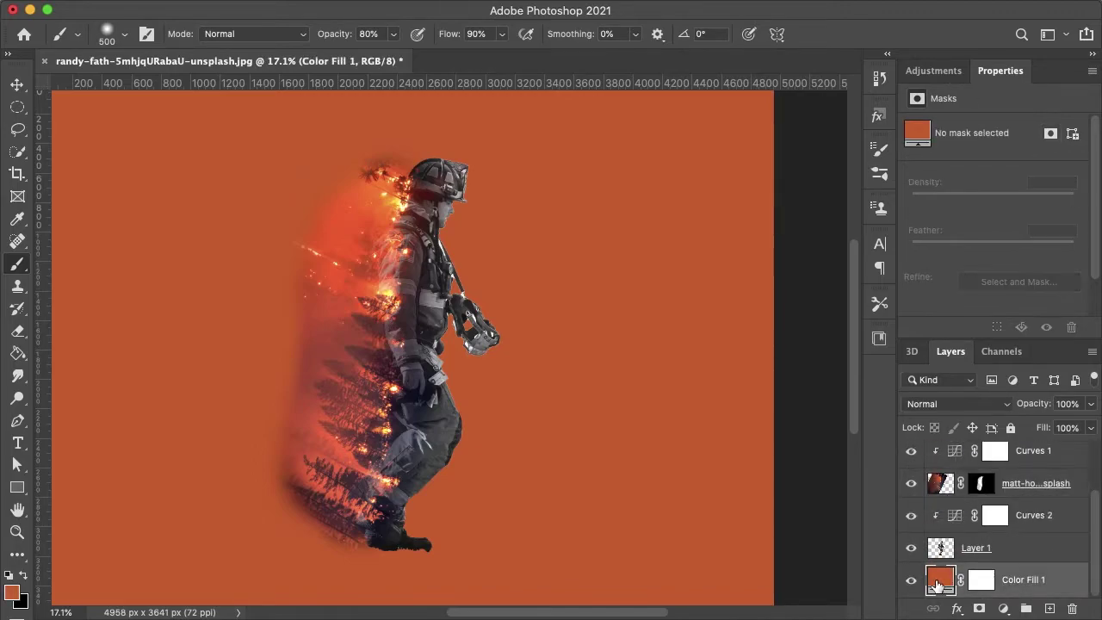
{"action": "double_click", "coordinate": [939, 584]}
{"action": "left_click_drag", "start_coordinate": [683, 392], "coordinate": [523, 303]}
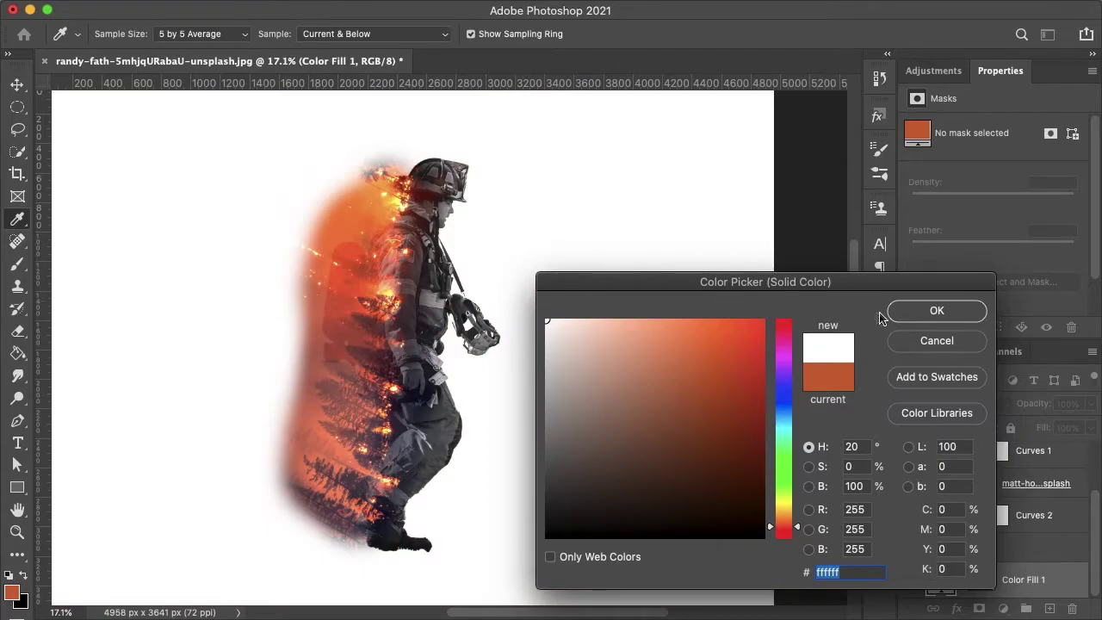
{"action": "left_click", "coordinate": [911, 312]}
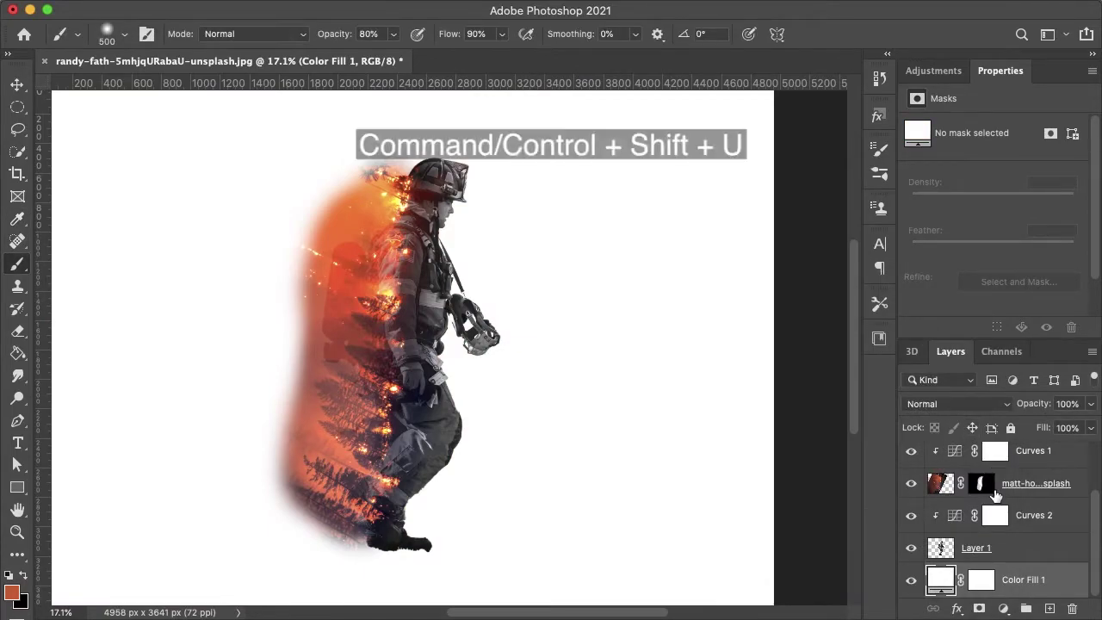
{"action": "key", "text": "super+shift+u"}
- Desaturate the burning forest photo layer to greyscale
{"action": "left_click", "coordinate": [954, 501]}
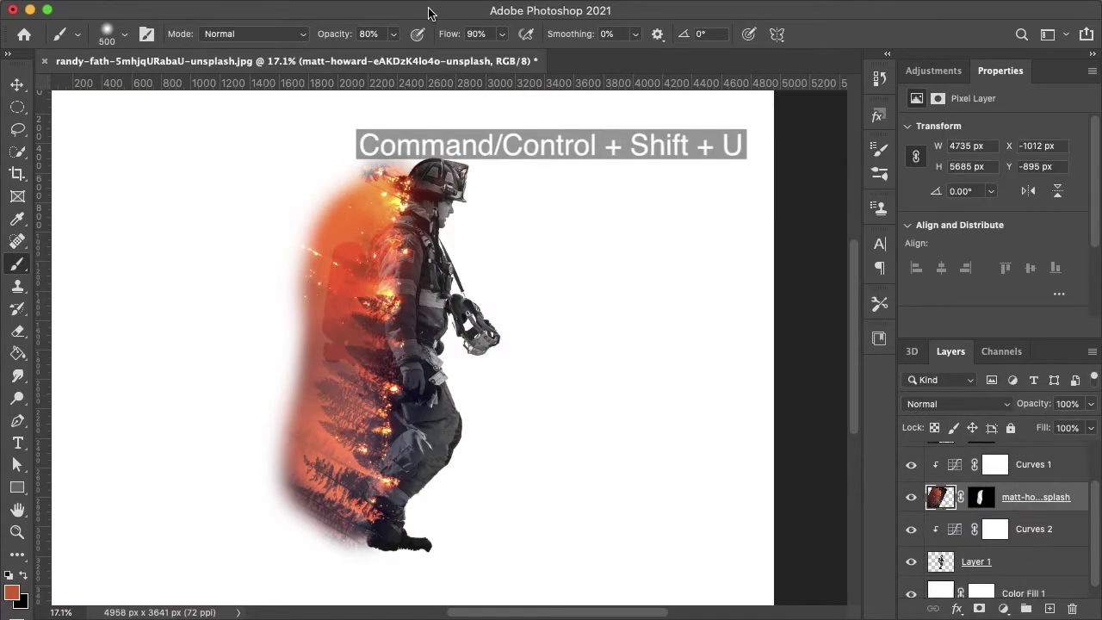
{"action": "left_click", "coordinate": [215, 12]}
{"action": "mouse_move", "coordinate": [284, 58]}
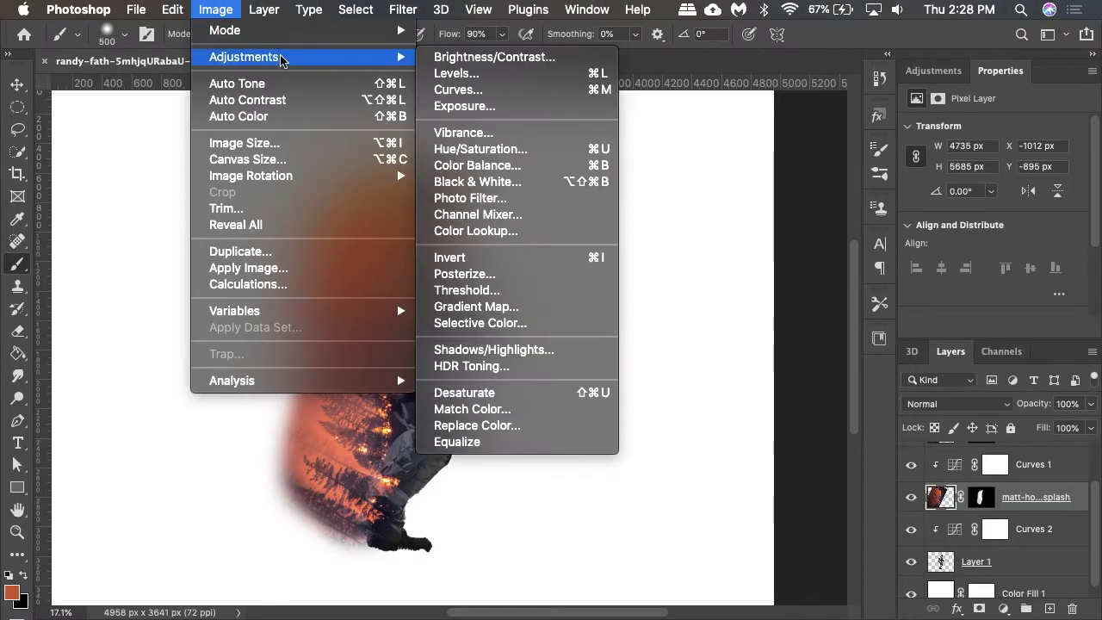
{"action": "left_click", "coordinate": [522, 386]}
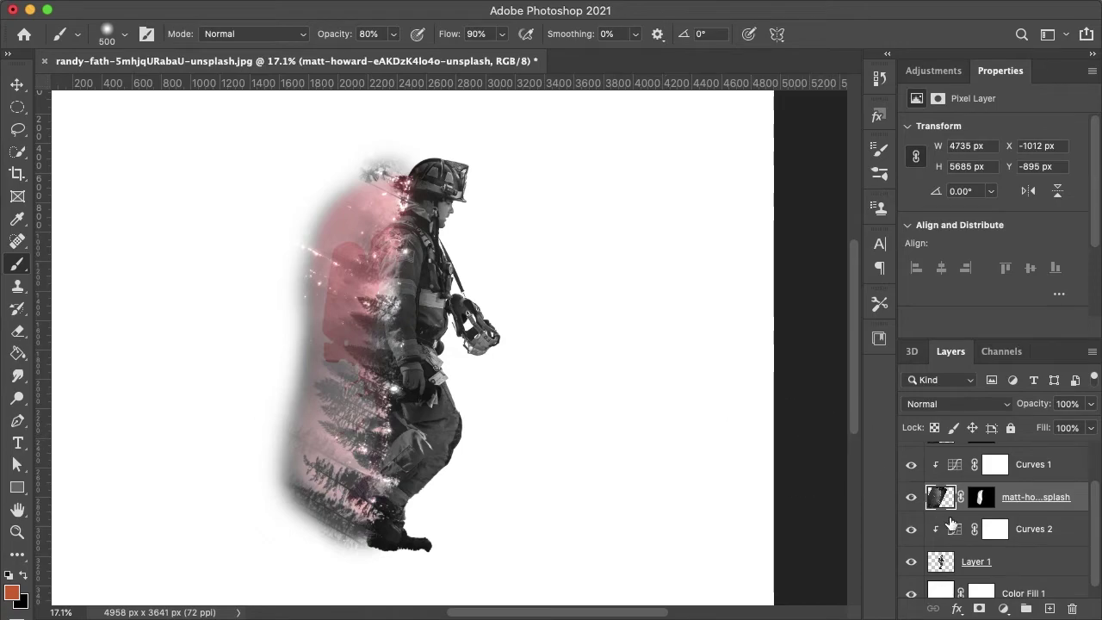
{"action": "scroll", "coordinate": [951, 523], "scroll_direction": "up", "scroll_amount": 2}
- Desaturate the copied forest layer, then add a white layer mask to Layer 1
{"action": "left_click", "coordinate": [941, 488]}
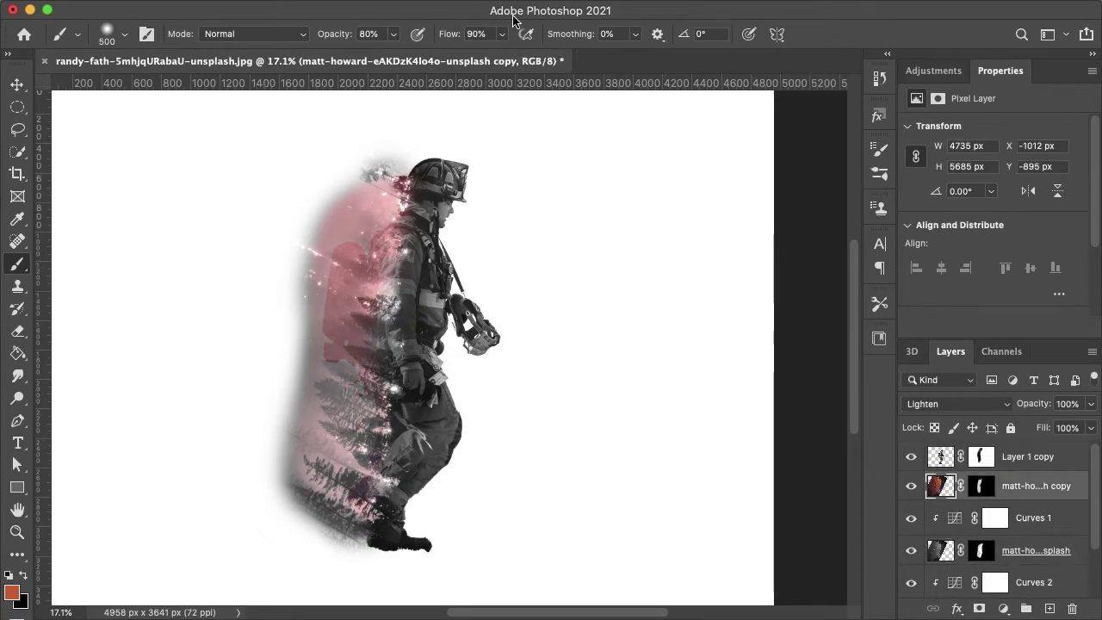
{"action": "left_click", "coordinate": [215, 11]}
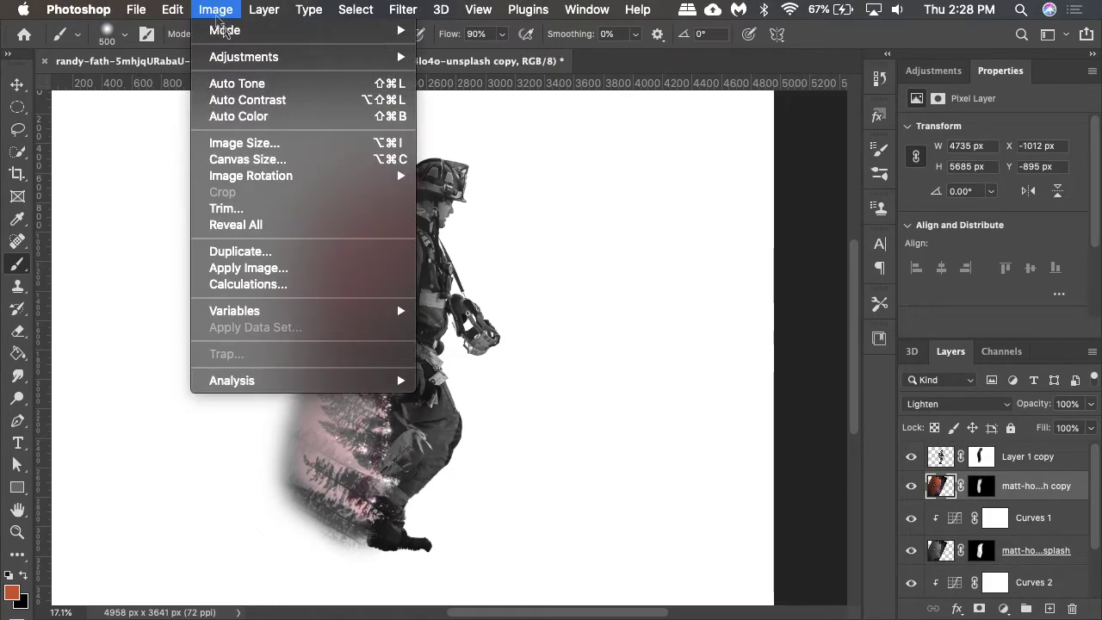
{"action": "mouse_move", "coordinate": [246, 57]}
{"action": "left_click", "coordinate": [548, 395]}
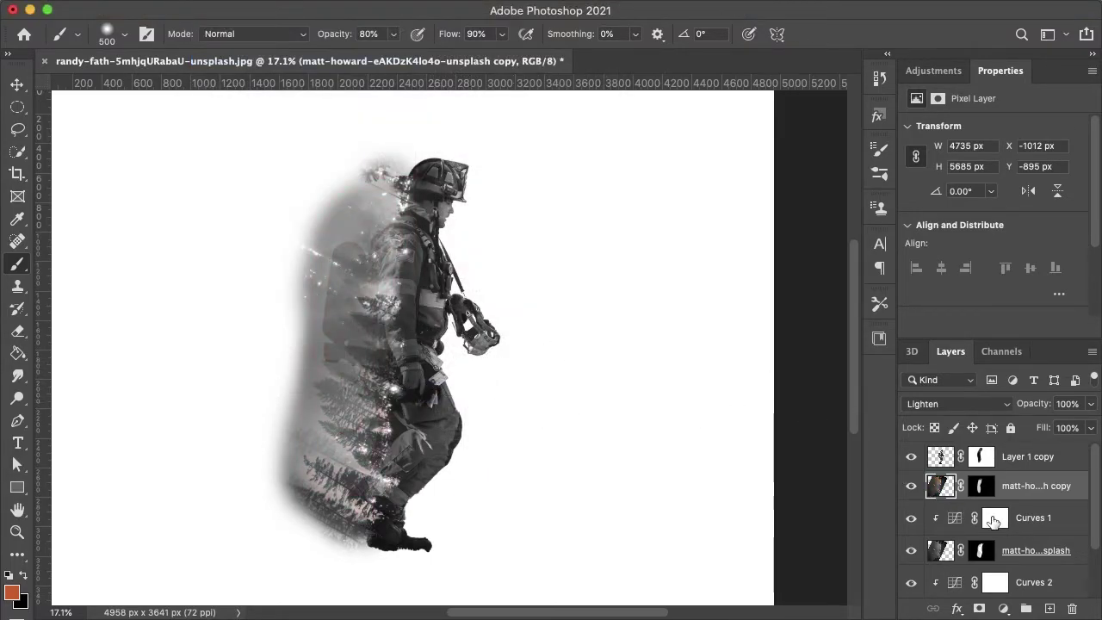
{"action": "scroll", "coordinate": [994, 521], "scroll_direction": "down", "scroll_amount": 3}
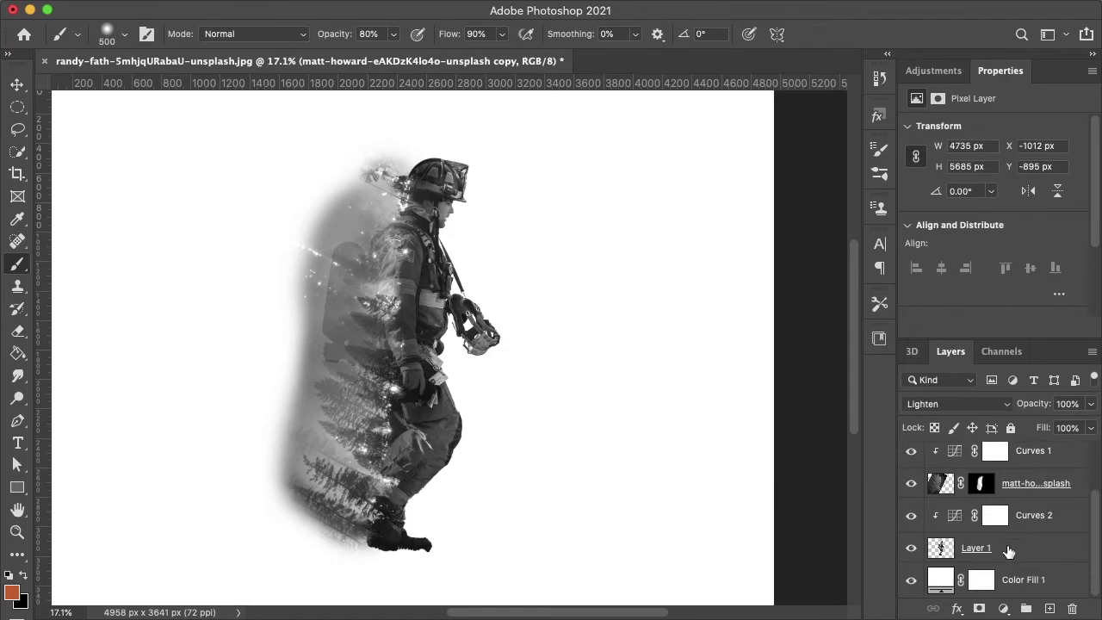
{"action": "left_click", "coordinate": [1009, 552]}
{"action": "left_click", "coordinate": [980, 609]}
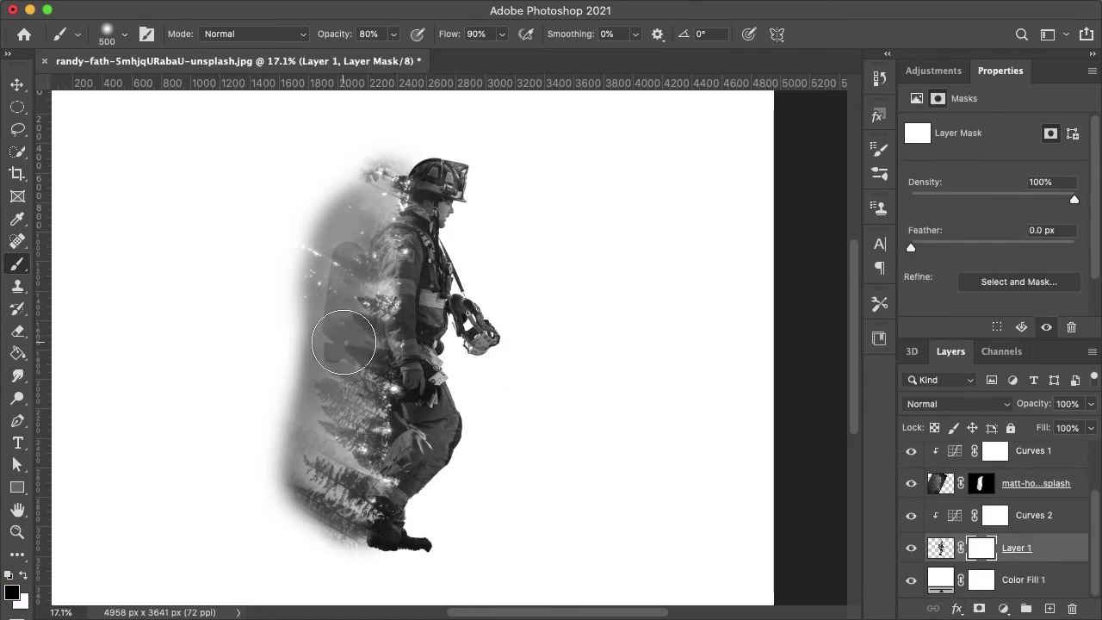
- Undo the Layer 1 mask, duplicate the layer, and steepen the Curves 1 curve to brighten the forest
{"action": "key", "text": "super+z"}
{"action": "key", "text": "super+z"}
{"action": "key", "text": "super+z"}
{"action": "key", "text": "super+j"}
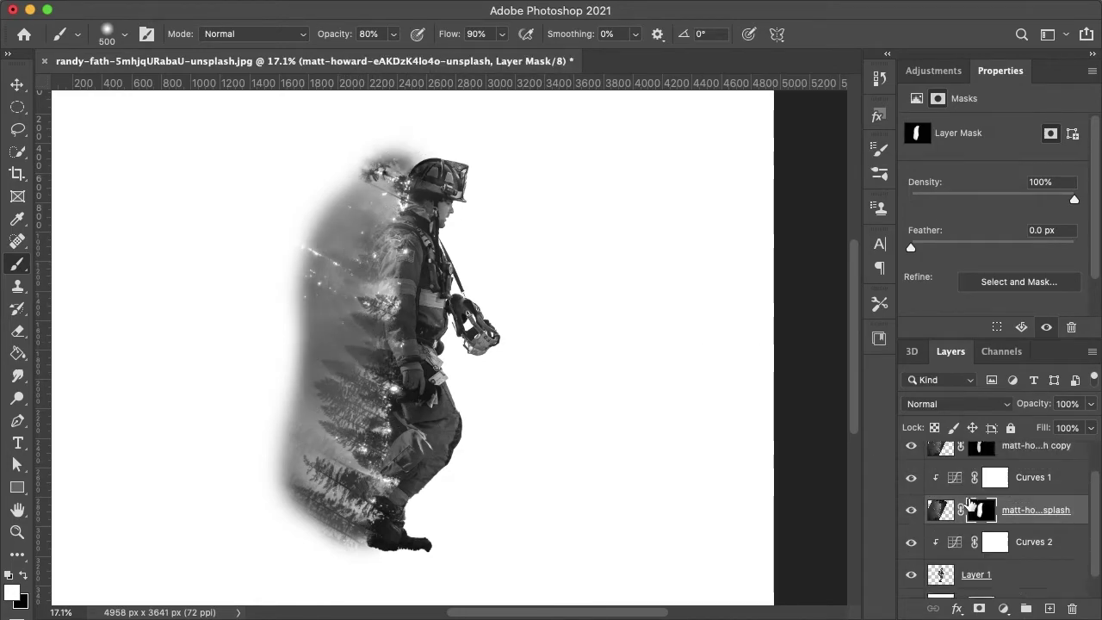
{"action": "left_click_drag", "start_coordinate": [1034, 450], "coordinate": [1033, 500]}
{"action": "left_click", "coordinate": [916, 98]}
{"action": "left_click_drag", "start_coordinate": [1051, 172], "coordinate": [1017, 174]}
- Set up a black 900 px brush on the forest layer's mask
{"action": "left_click", "coordinate": [981, 521]}
{"action": "key", "text": "x"}
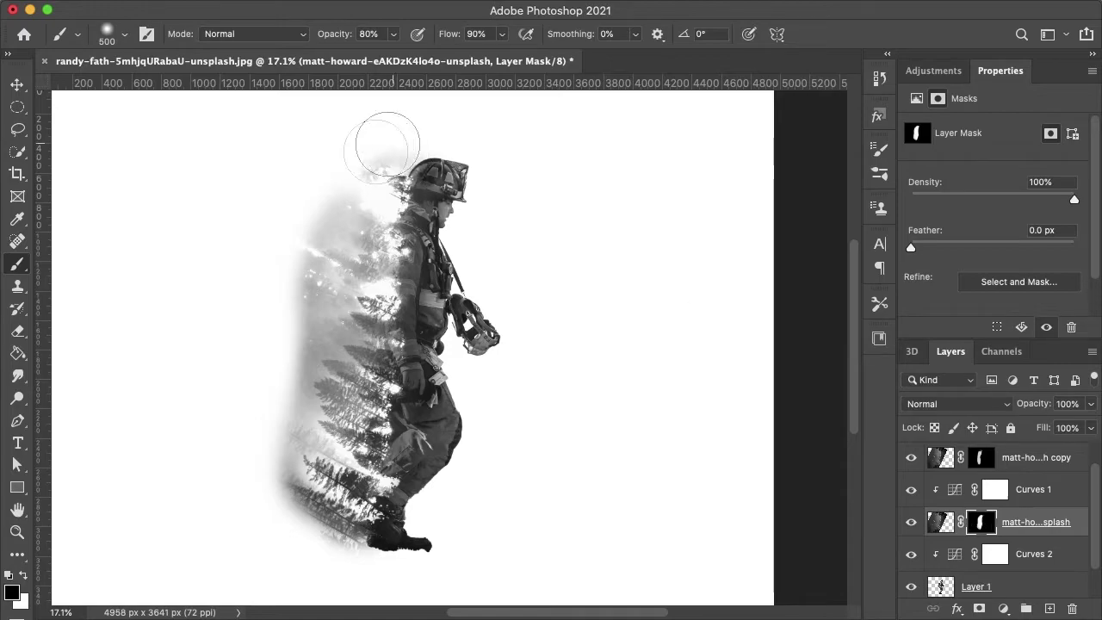
{"action": "key", "text": "bracketright"}
{"action": "key", "text": "bracketright"}
{"action": "scroll", "coordinate": [273, 419], "scroll_direction": "down", "scroll_amount": 1}
{"action": "key", "text": "bracketright"}
{"action": "key", "text": "bracketright"}
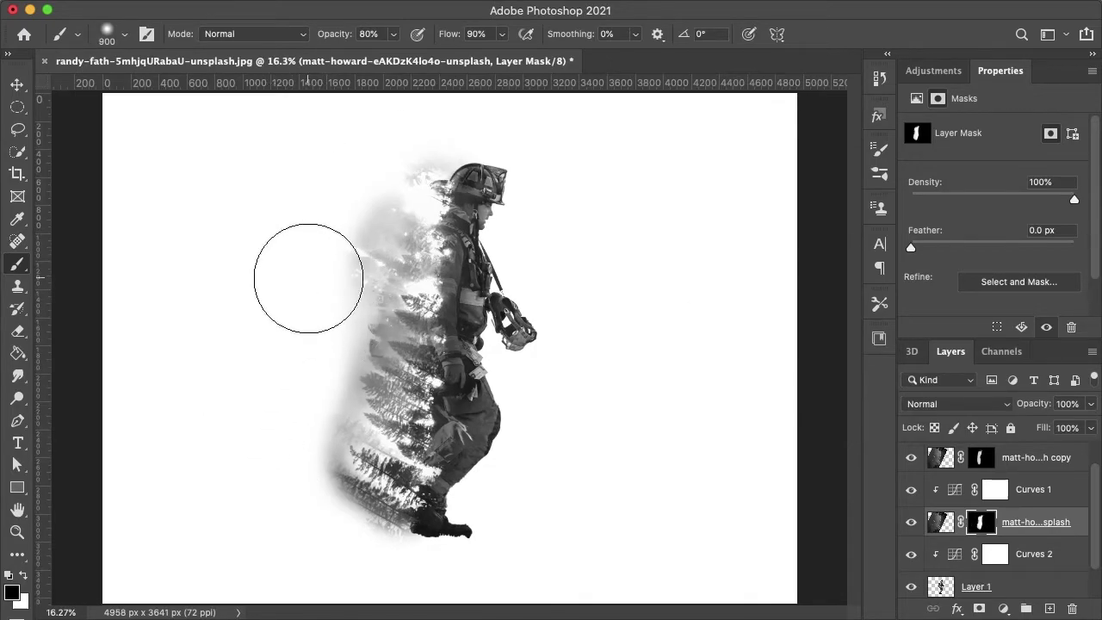
{"action": "scroll", "coordinate": [246, 143], "scroll_direction": "up", "scroll_amount": 2}
{"action": "scroll", "coordinate": [246, 172], "scroll_direction": "up", "scroll_amount": 1}
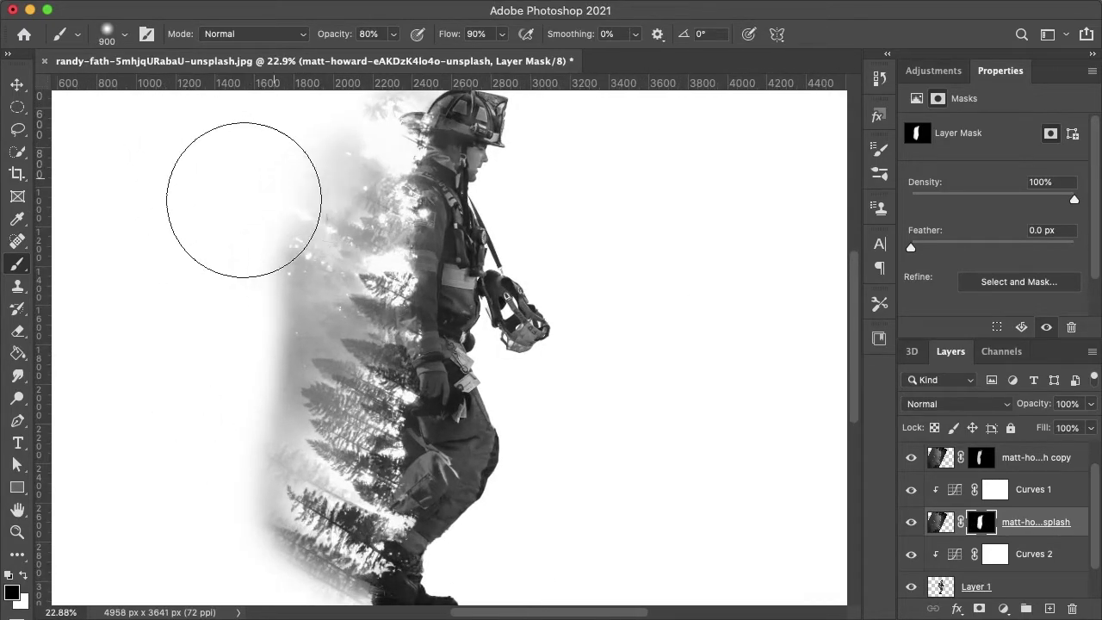
- Steepen Curves 1 further, shrink the mask brush to 600, and select Layer 1 copy
{"action": "left_click", "coordinate": [995, 489]}
{"action": "left_click", "coordinate": [918, 99]}
{"action": "left_click_drag", "start_coordinate": [1033, 170], "coordinate": [1012, 170]}
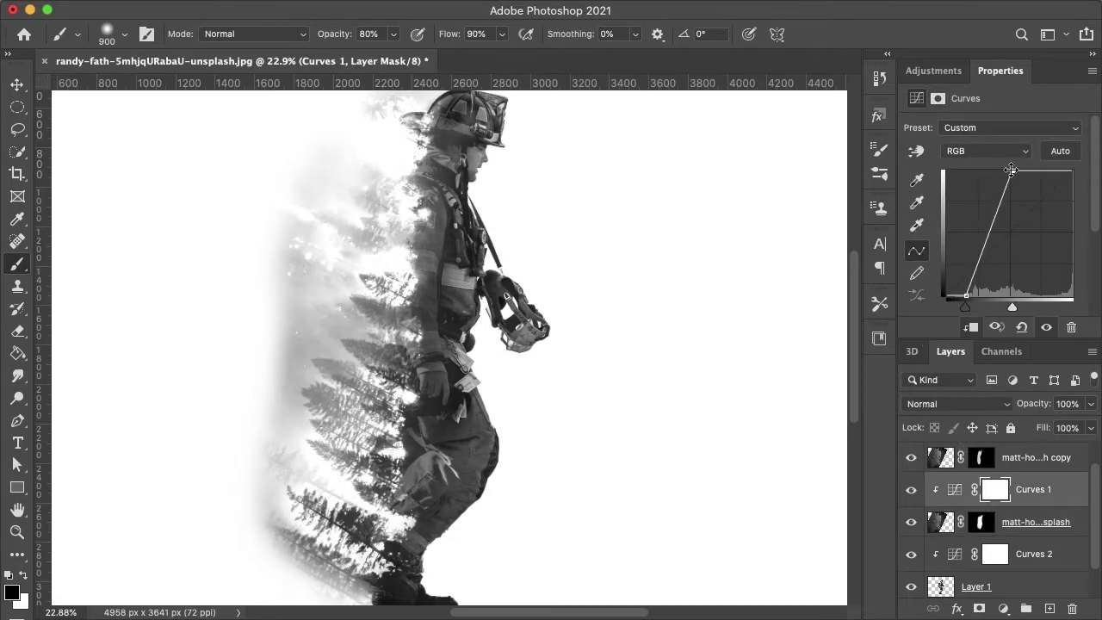
{"action": "left_click", "coordinate": [981, 522]}
{"action": "key", "text": "bracketleft"}
{"action": "key", "text": "bracketleft"}
{"action": "key", "text": "bracketleft"}
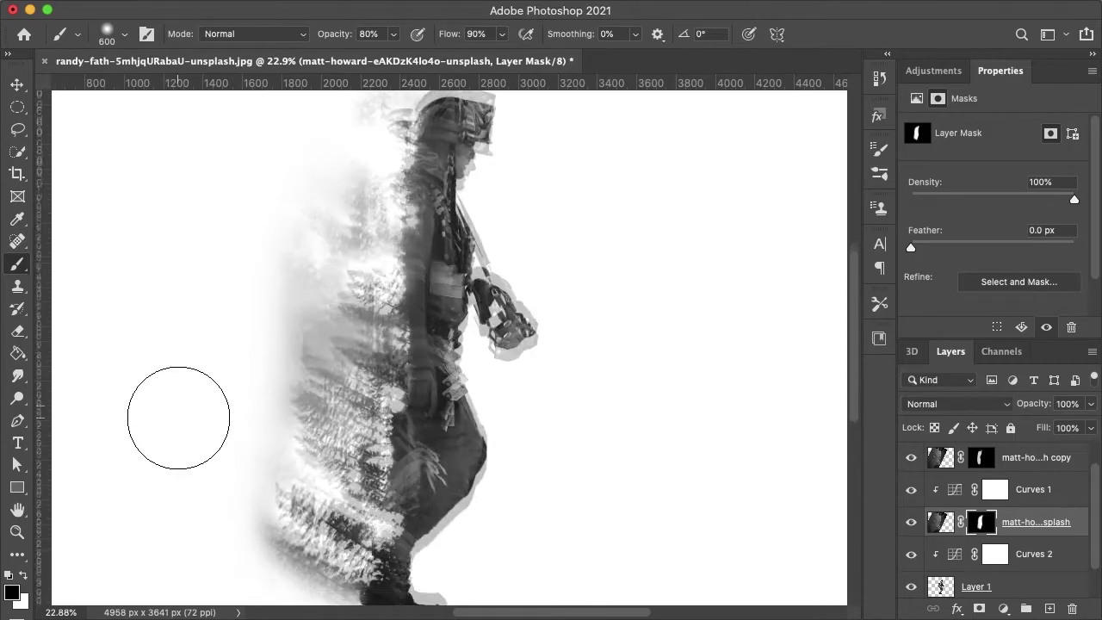
{"action": "left_click", "coordinate": [916, 98]}
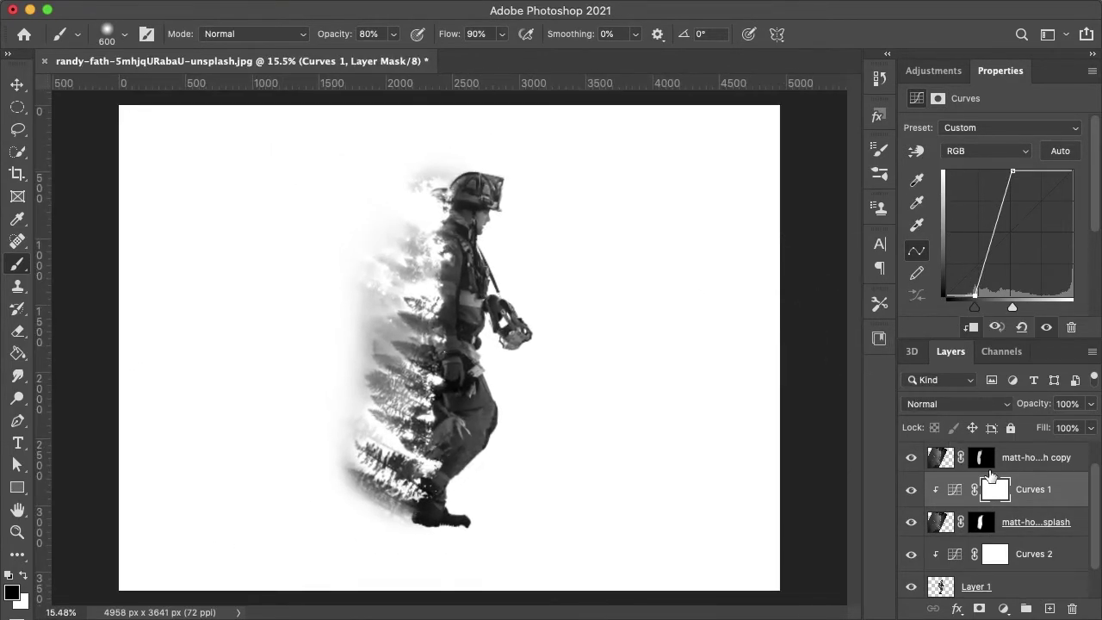
{"action": "scroll", "coordinate": [991, 476], "scroll_direction": "up", "scroll_amount": 2}
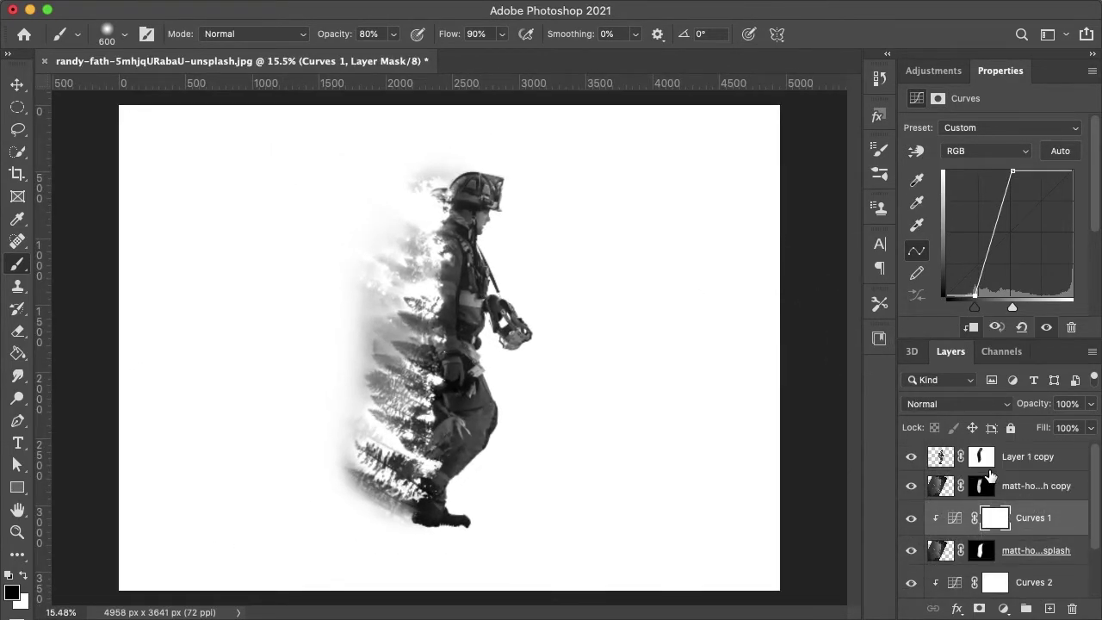
{"action": "left_click", "coordinate": [1025, 459]}
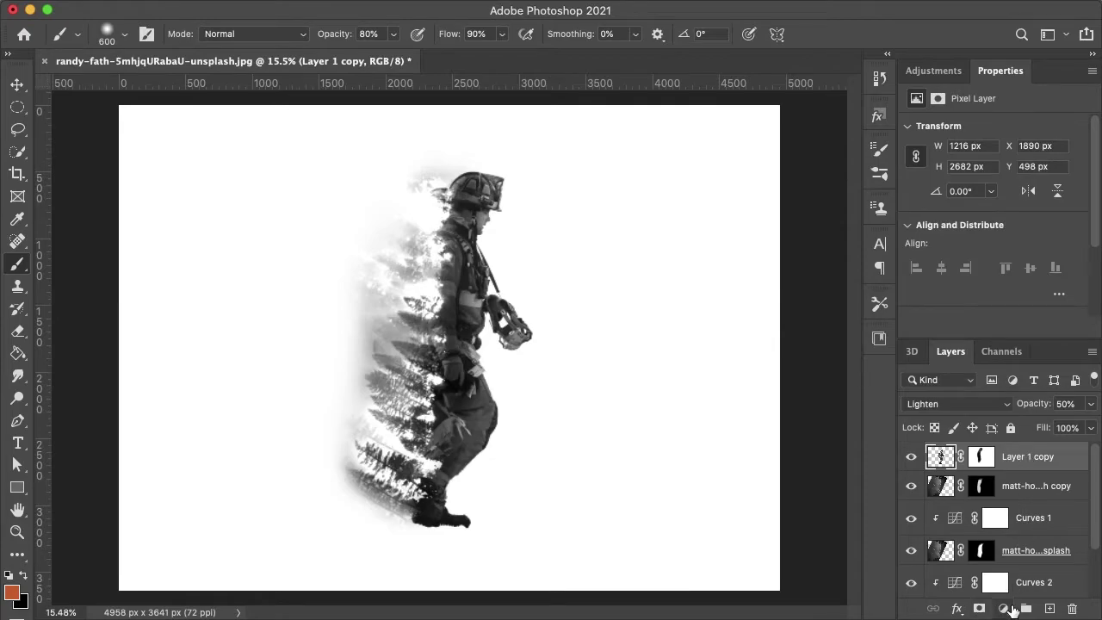
- Add a Solid Color fill layer in red #cc3636
{"action": "left_click", "coordinate": [1003, 609]}
{"action": "left_click", "coordinate": [1057, 286]}
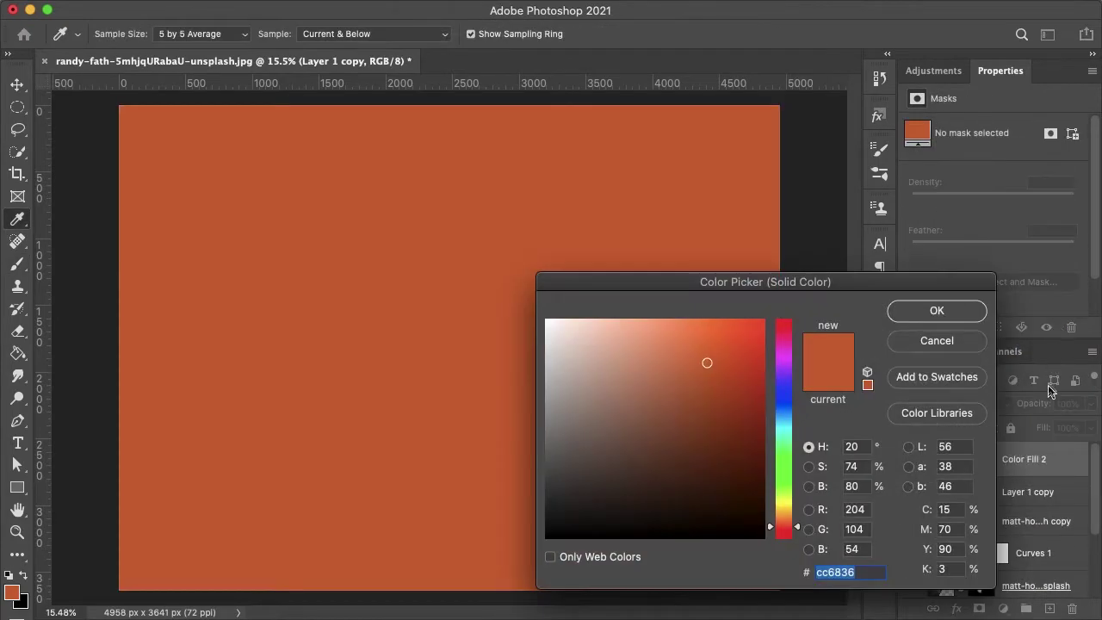
{"action": "left_click_drag", "start_coordinate": [794, 355], "coordinate": [791, 314]}
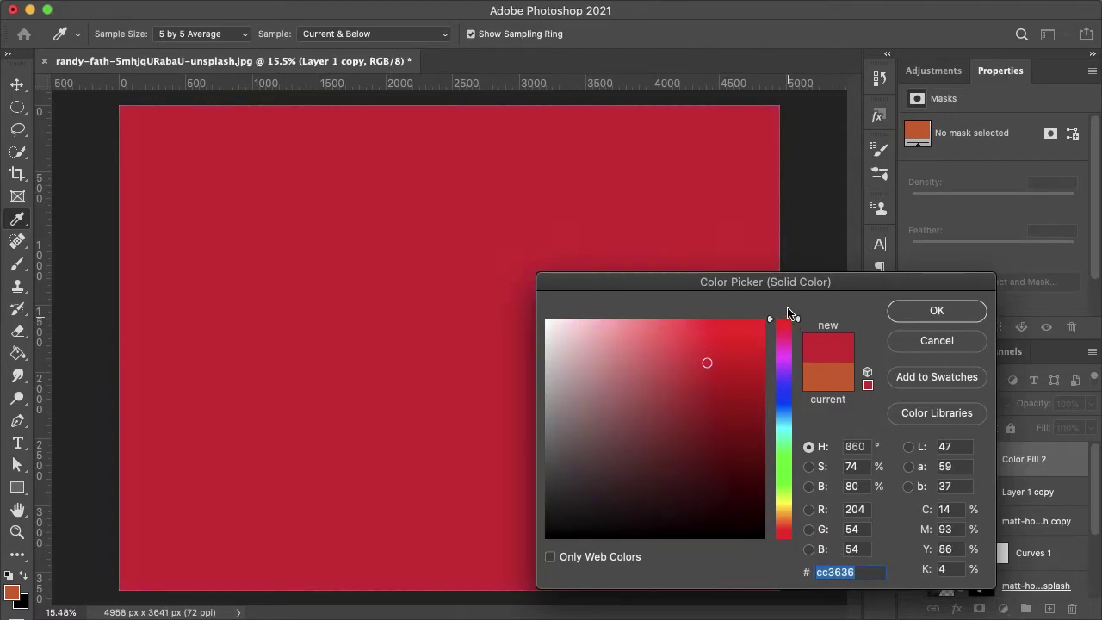
{"action": "left_click", "coordinate": [936, 315]}
- Set the red fill layer to Multiply blending at 25% opacity
{"action": "left_click", "coordinate": [938, 404]}
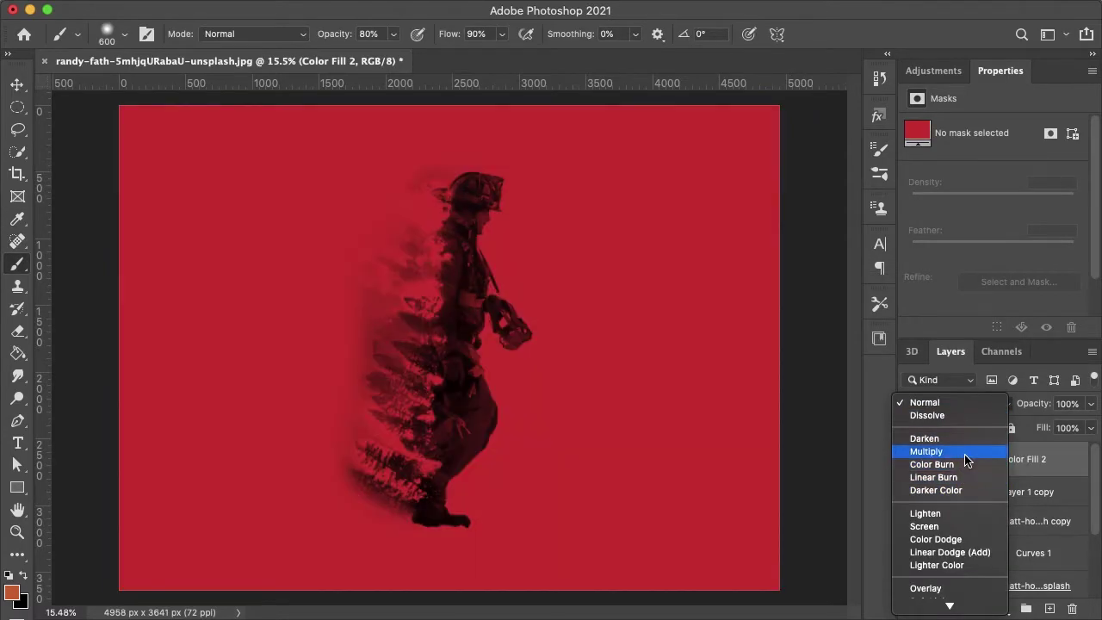
{"action": "left_click", "coordinate": [1055, 435]}
{"action": "left_click", "coordinate": [1077, 401]}
{"action": "type", "text": "25"}
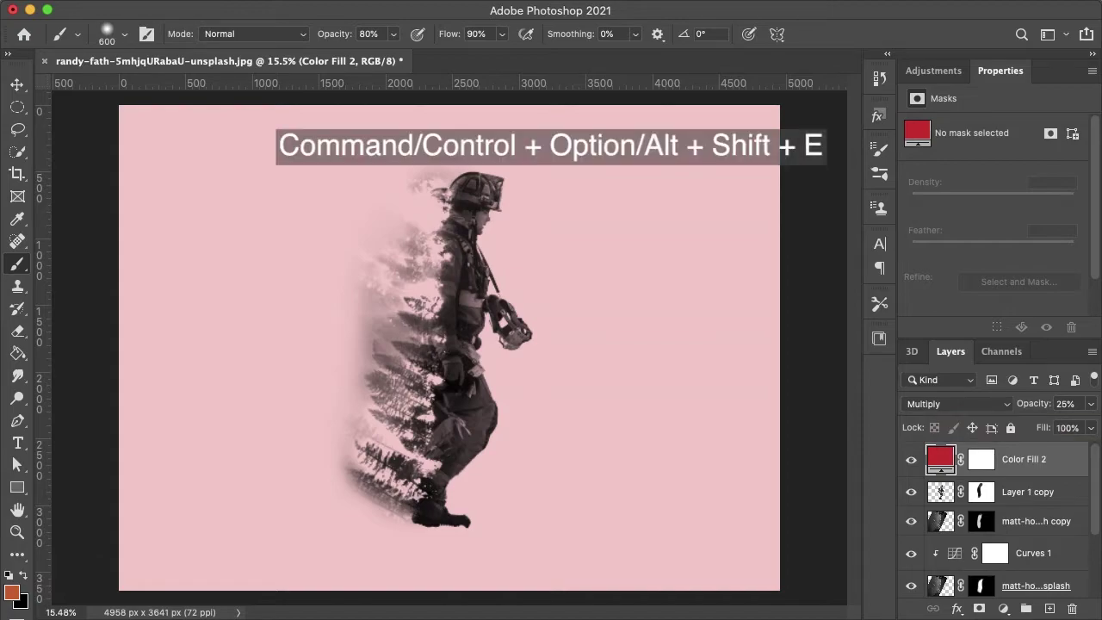
- Stamp all visible layers into a new merged layer and desaturate it
{"action": "key", "text": "ctrl+alt+shift+e"}
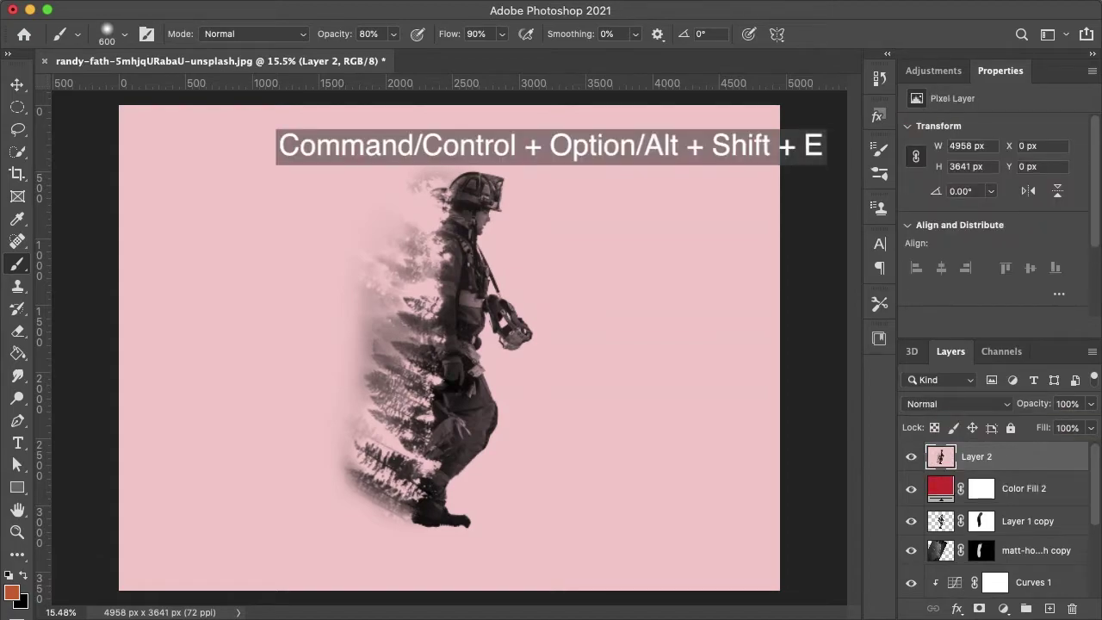
{"action": "left_click", "coordinate": [226, 12]}
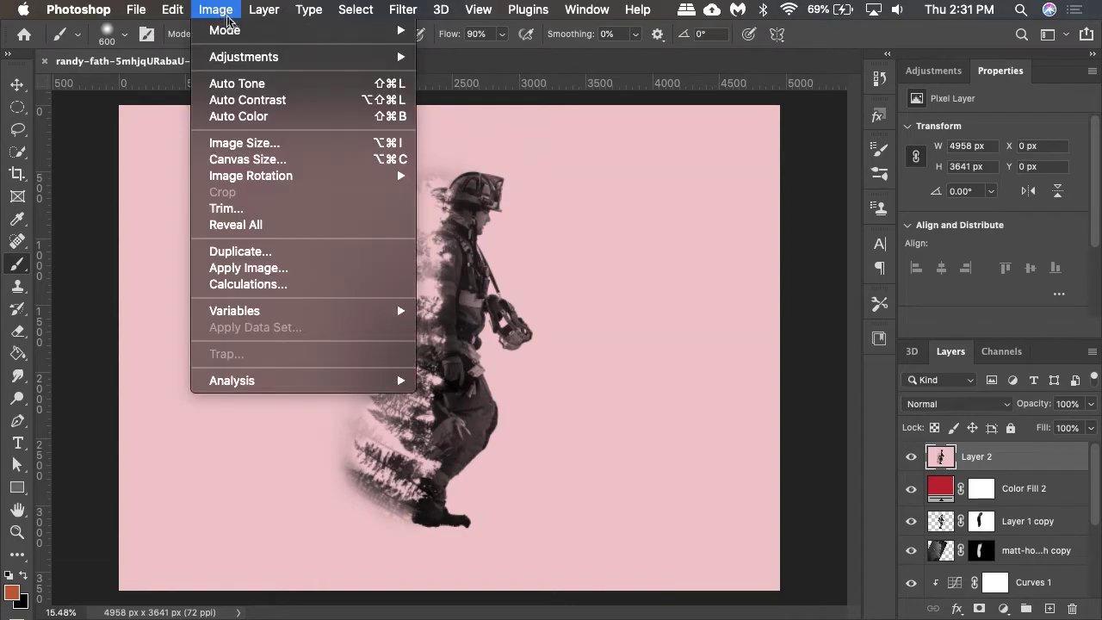
{"action": "mouse_move", "coordinate": [254, 57]}
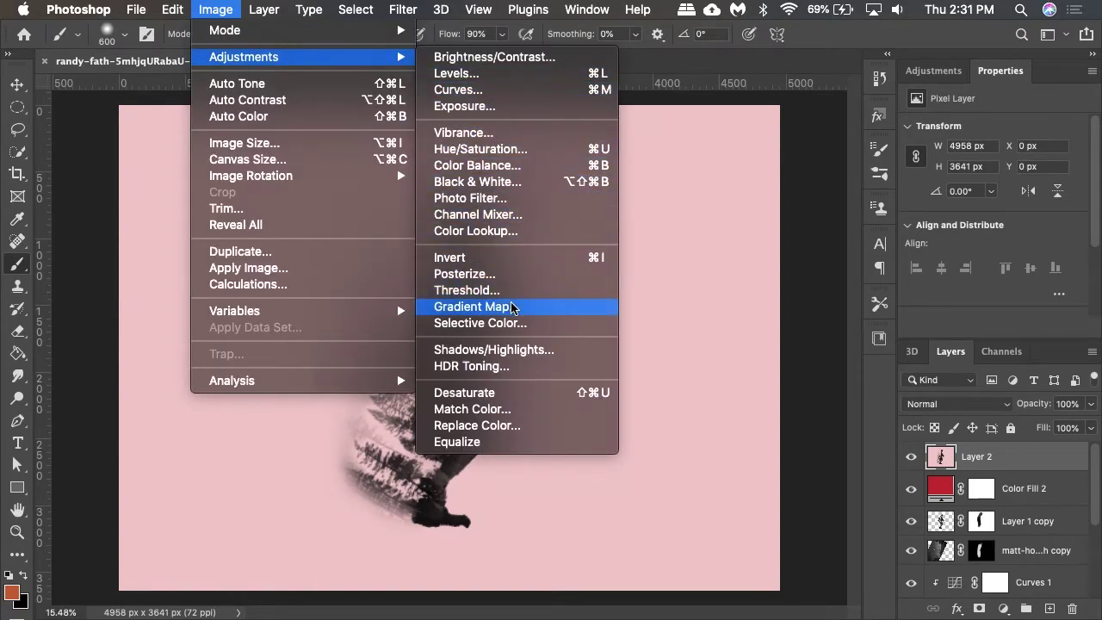
{"action": "left_click", "coordinate": [511, 393]}
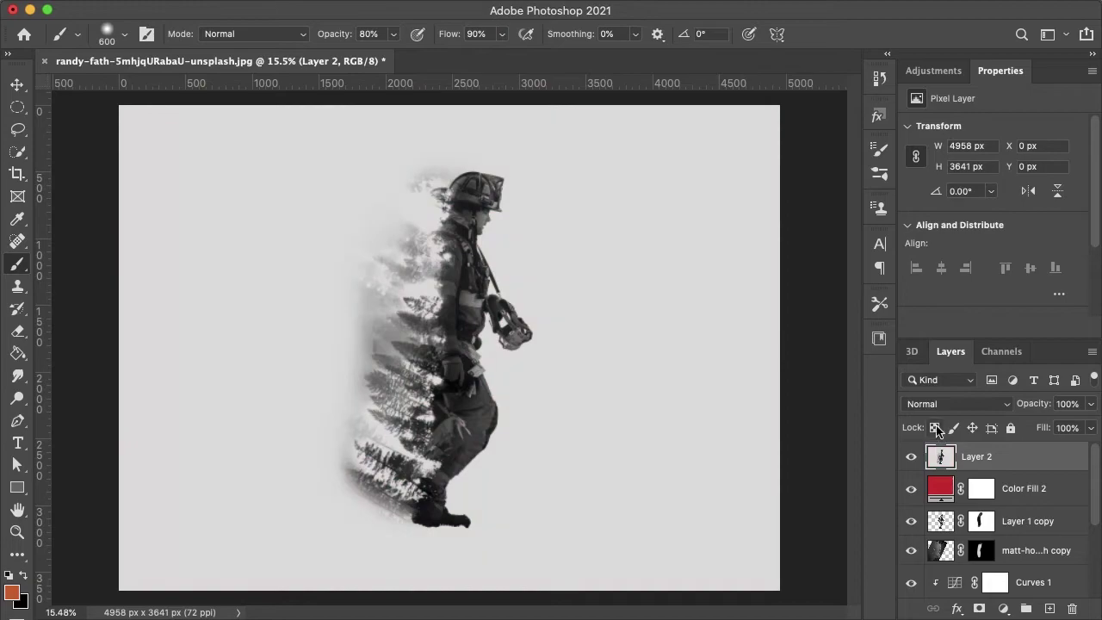
- Blend the merged layer in Lighten mode and compare the image with it on and off
{"action": "left_click", "coordinate": [933, 411]}
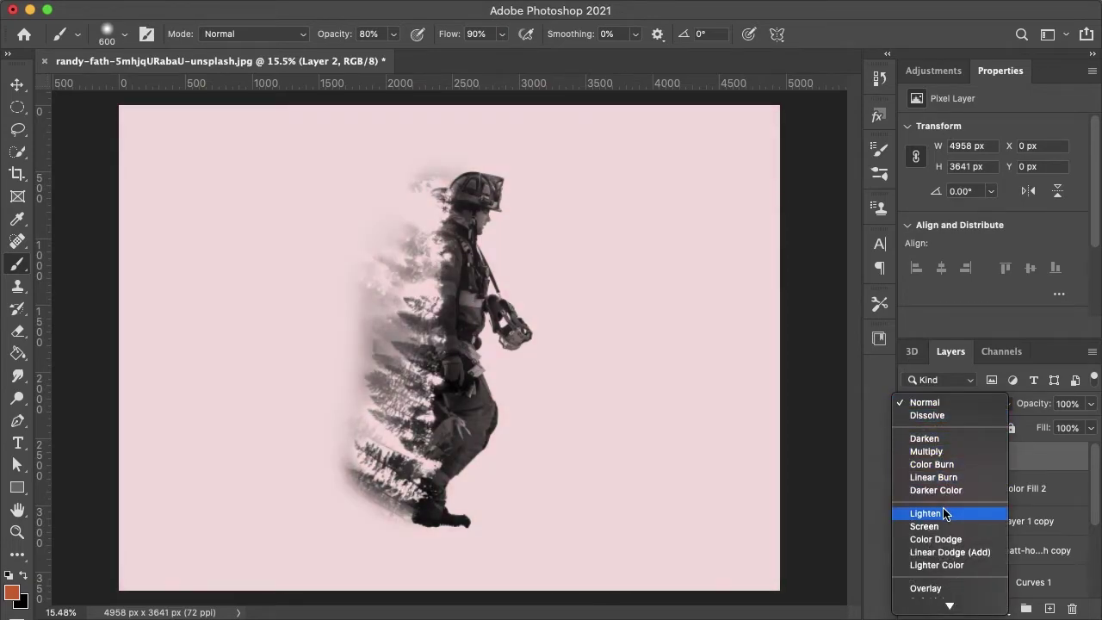
{"action": "left_click", "coordinate": [945, 515]}
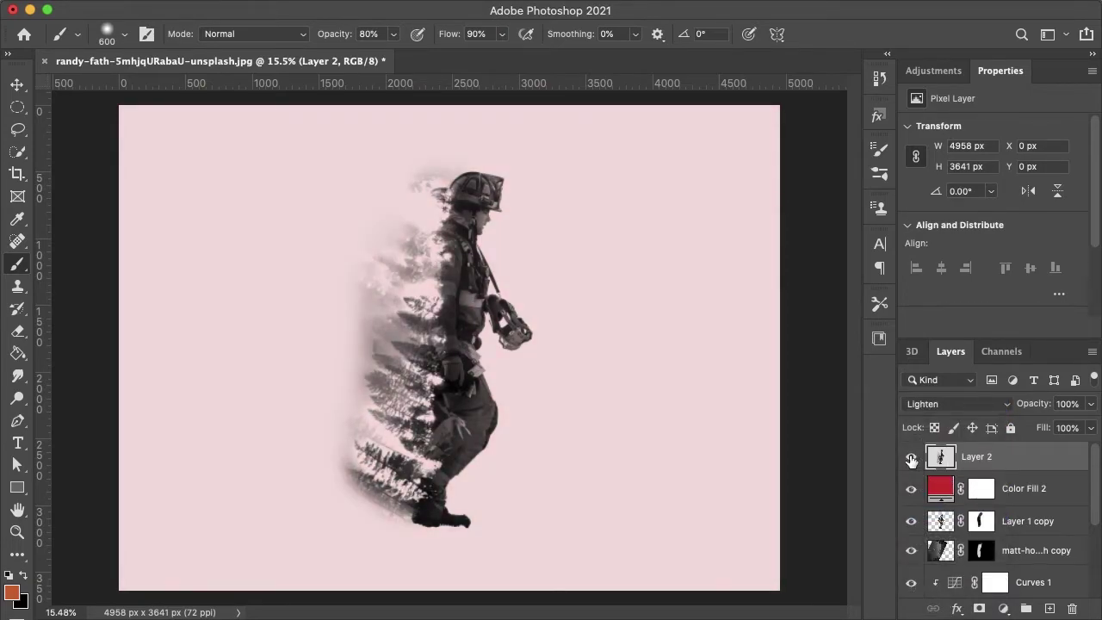
{"action": "left_click", "coordinate": [912, 460]}
{"action": "left_click", "coordinate": [911, 460]}
{"action": "left_click", "coordinate": [911, 460]}
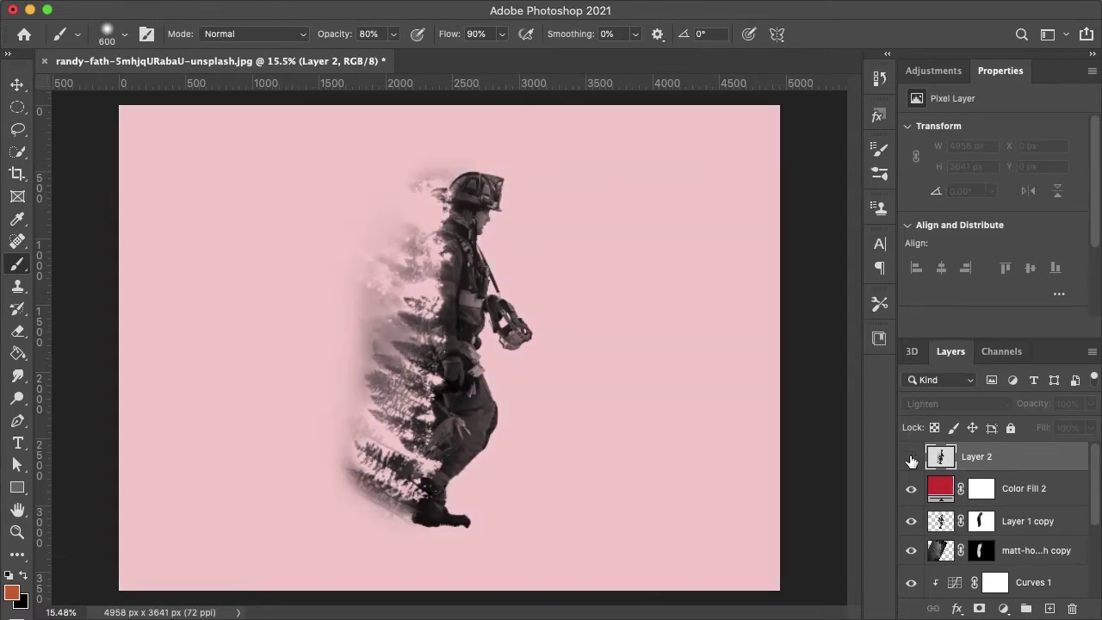
{"action": "left_click", "coordinate": [912, 460]}
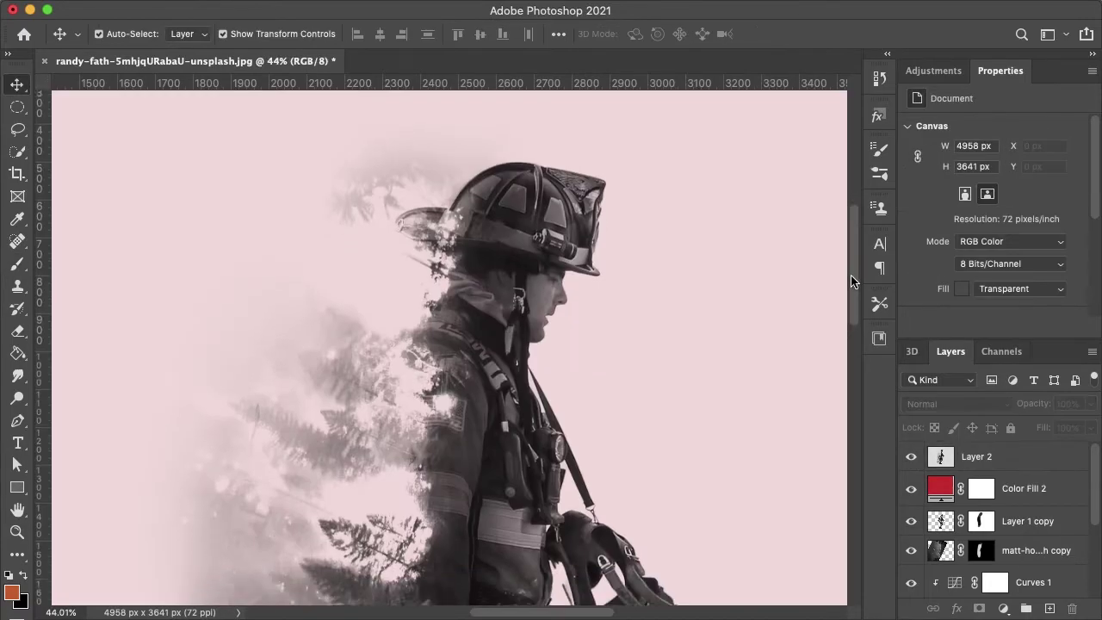
{"action": "left_click_drag", "start_coordinate": [851, 275], "coordinate": [850, 400]}
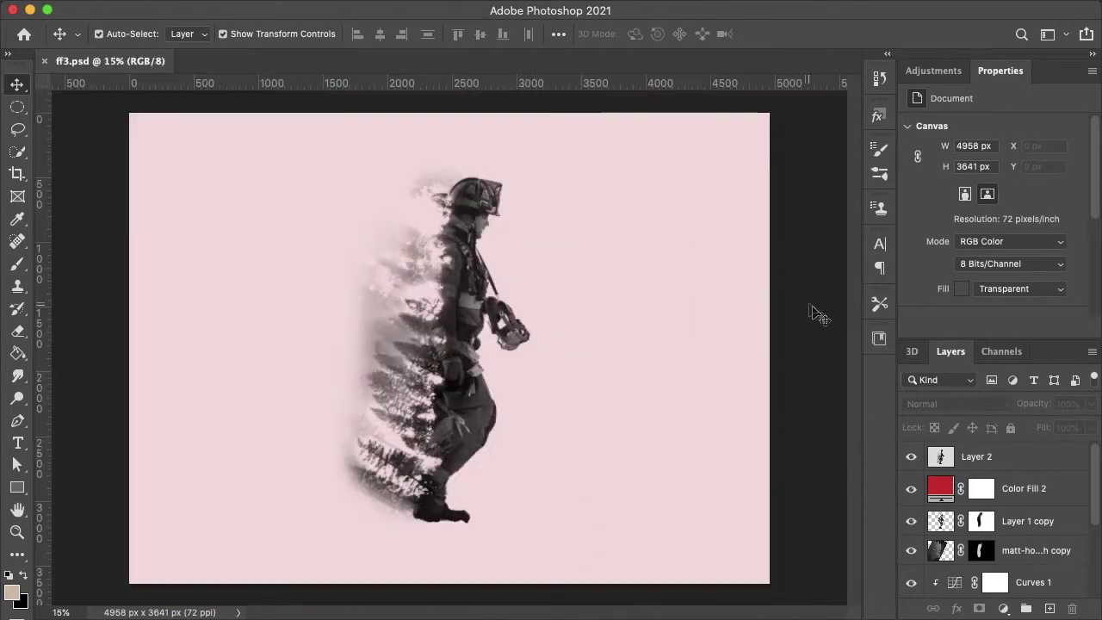
- Hide Layer 2 and Color Fill 2, then add a Color Burn layer above Layer 1 copy
{"action": "left_click", "coordinate": [913, 459]}
{"action": "left_click", "coordinate": [912, 489]}
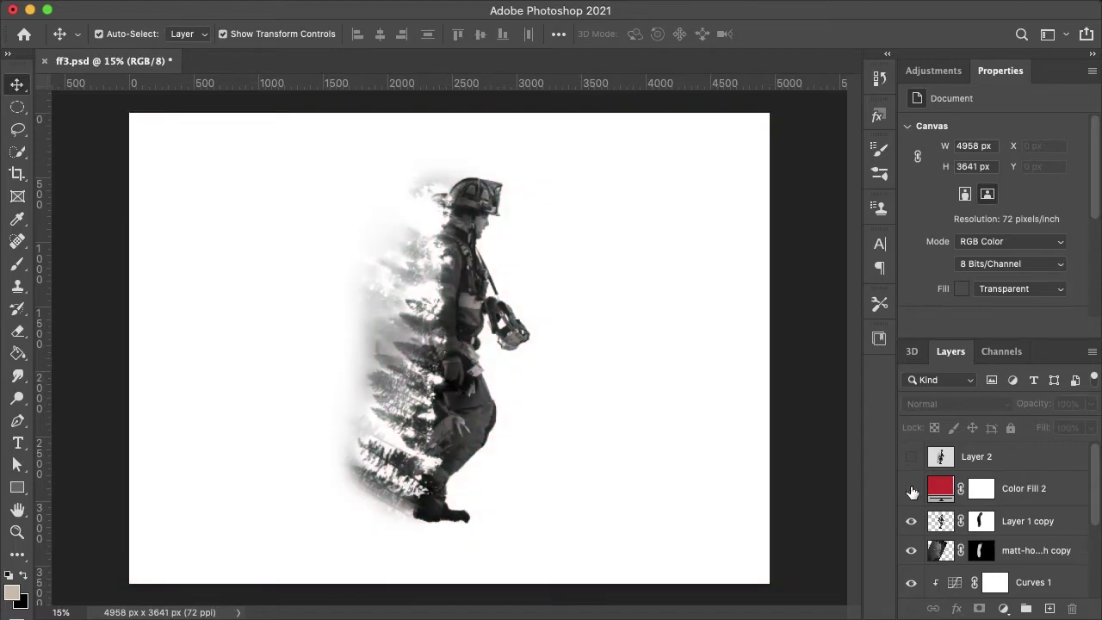
{"action": "left_click", "coordinate": [942, 519]}
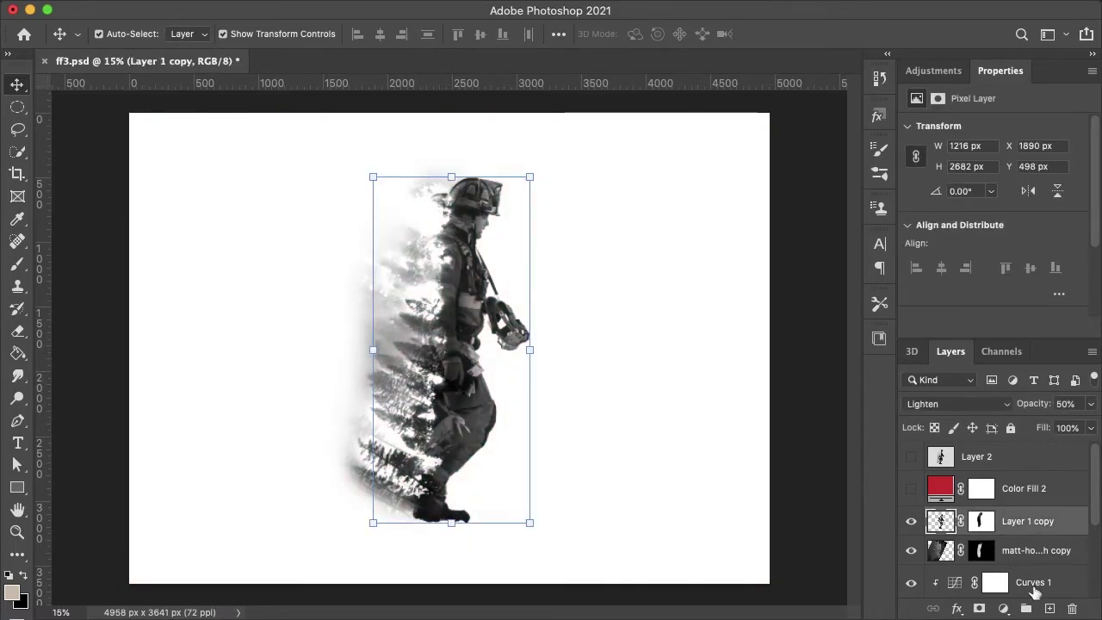
{"action": "left_click", "coordinate": [1051, 608]}
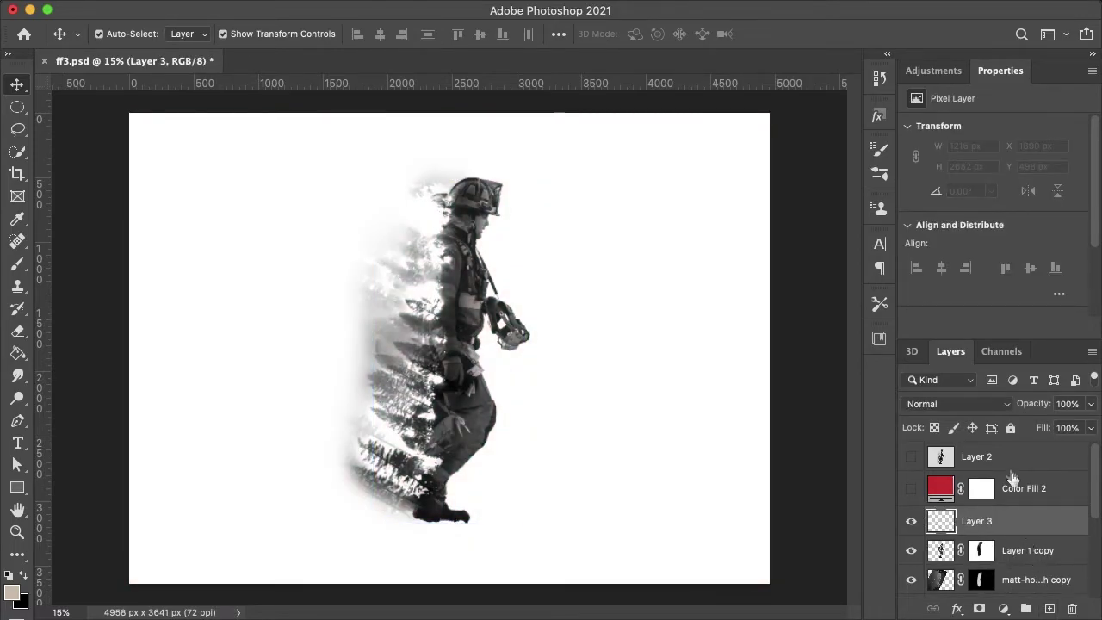
{"action": "left_click", "coordinate": [989, 408]}
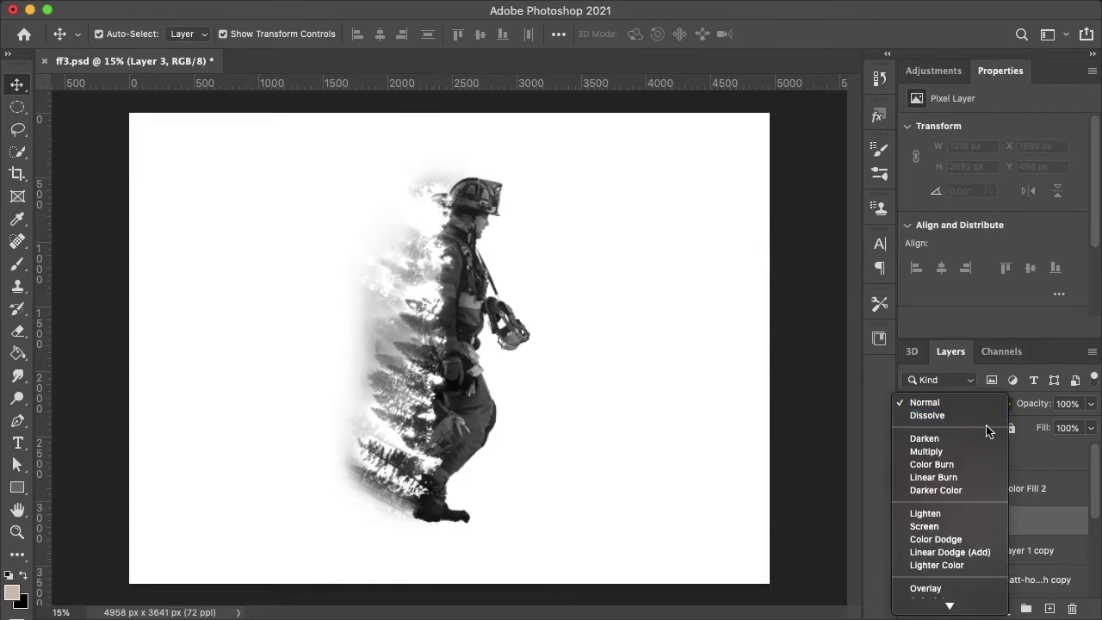
{"action": "left_click", "coordinate": [980, 468]}
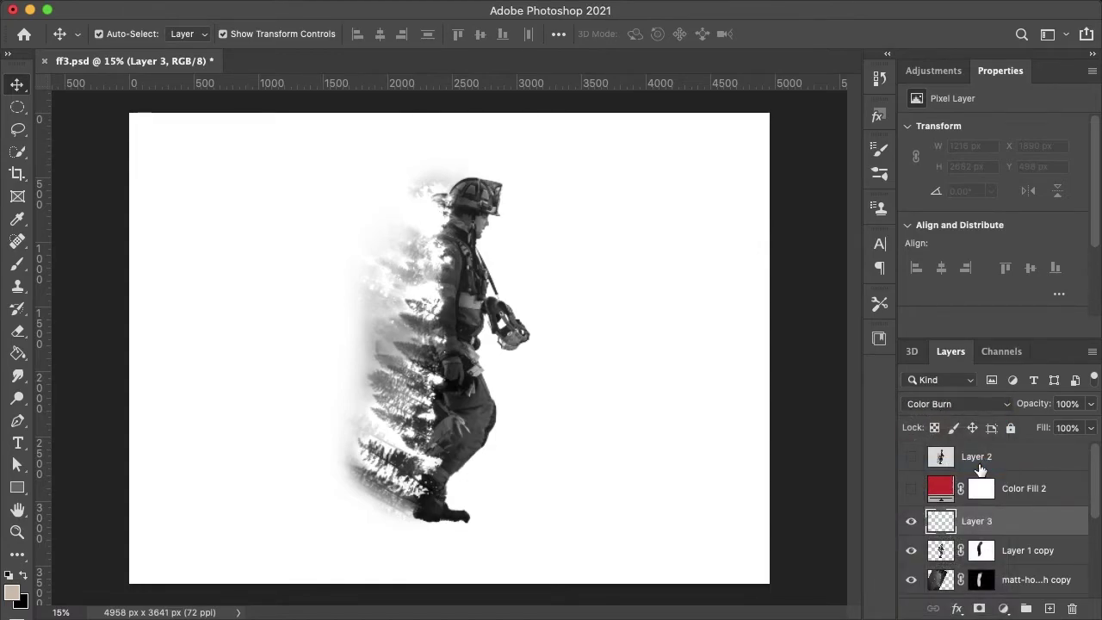
- Paint saturated orange up the firefighter's back with the brush
{"action": "left_click", "coordinate": [17, 265]}
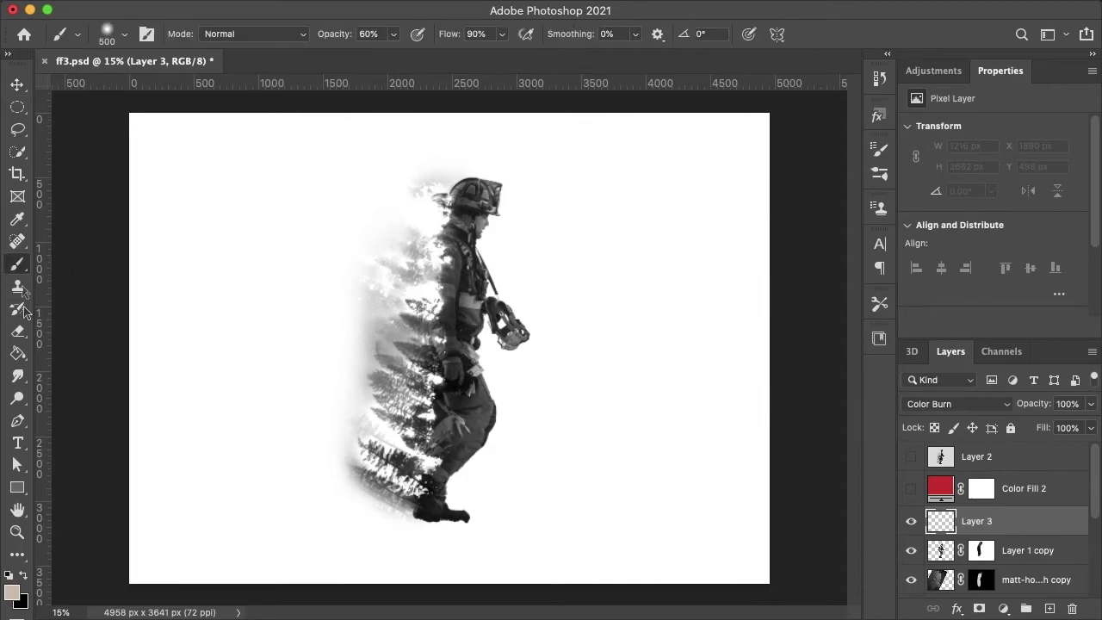
{"action": "left_click", "coordinate": [13, 592]}
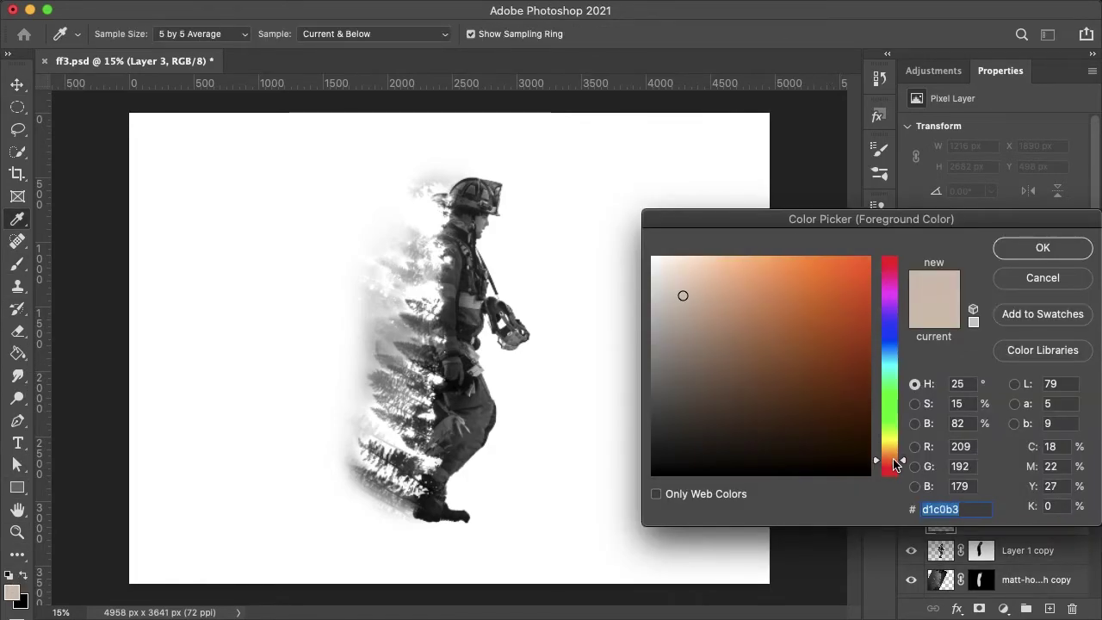
{"action": "left_click", "coordinate": [894, 462]}
{"action": "mouse_move", "coordinate": [758, 301]}
{"action": "left_mouse_down"}
{"action": "mouse_move", "coordinate": [808, 261]}
{"action": "mouse_move", "coordinate": [806, 281]}
{"action": "mouse_move", "coordinate": [817, 273]}
{"action": "left_mouse_up"}
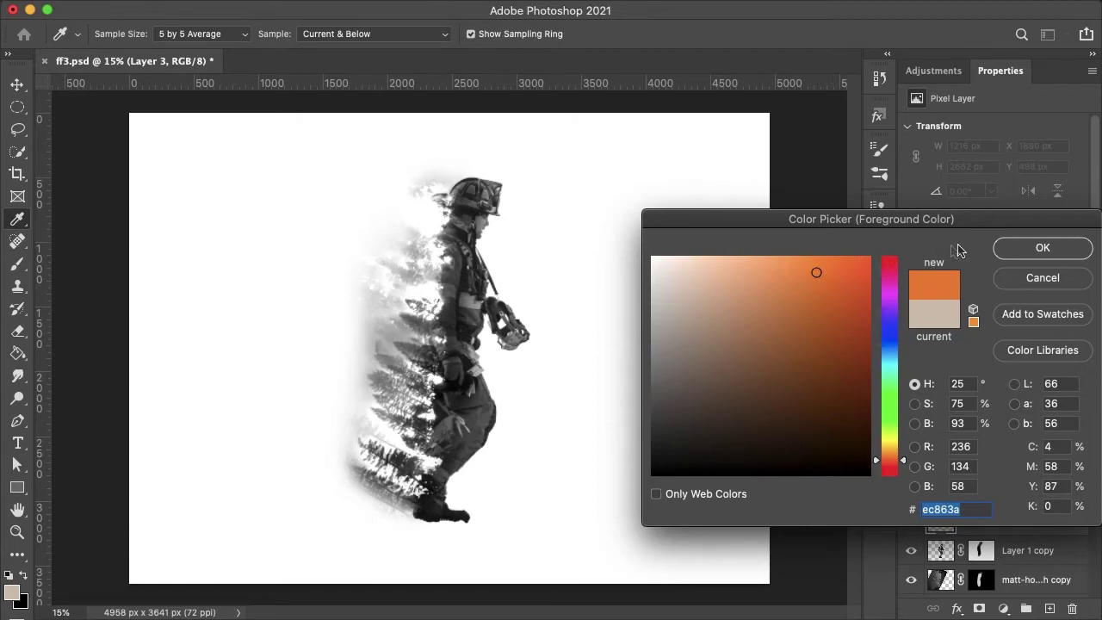
{"action": "left_click", "coordinate": [1012, 250]}
{"action": "key", "text": "b"}
{"action": "scroll", "coordinate": [422, 318], "scroll_direction": "up", "scroll_amount": 2}
{"action": "scroll", "coordinate": [422, 319], "scroll_direction": "down", "scroll_amount": 1}
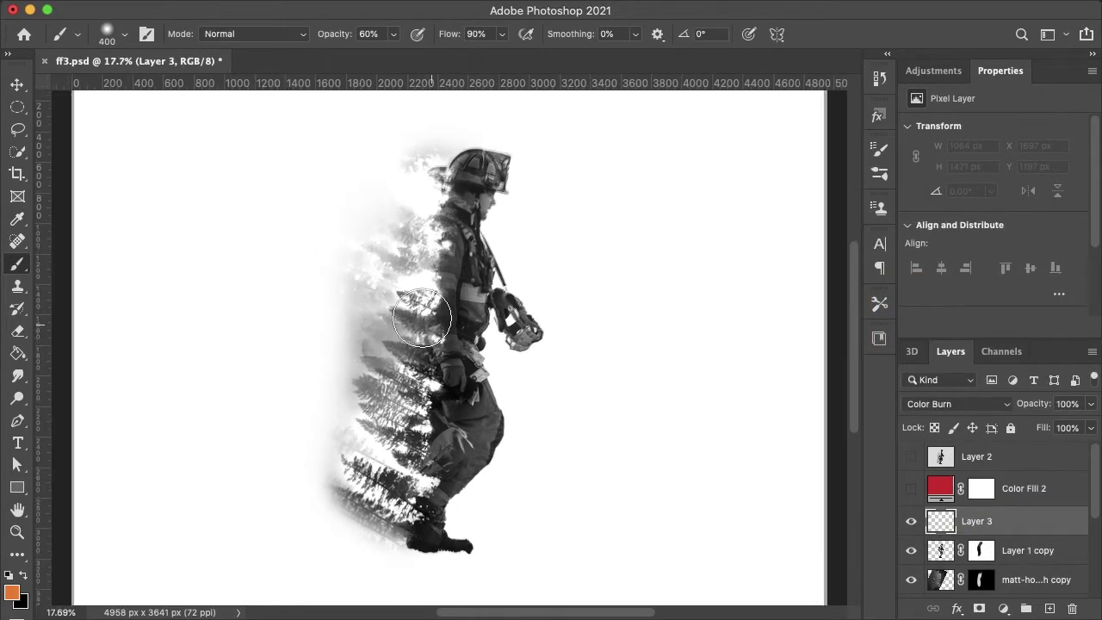
{"action": "mouse_move", "coordinate": [423, 320]}
{"action": "left_mouse_down"}
{"action": "mouse_move", "coordinate": [440, 205]}
{"action": "mouse_move", "coordinate": [415, 348]}
{"action": "mouse_move", "coordinate": [423, 484]}
{"action": "mouse_move", "coordinate": [412, 521]}
{"action": "mouse_move", "coordinate": [405, 206]}
{"action": "mouse_move", "coordinate": [425, 175]}
{"action": "mouse_move", "coordinate": [381, 266]}
{"action": "mouse_move", "coordinate": [346, 470]}
{"action": "mouse_move", "coordinate": [387, 390]}
{"action": "mouse_move", "coordinate": [438, 158]}
{"action": "mouse_move", "coordinate": [376, 409]}
{"action": "left_mouse_up"}
- Paint a different orange shade down over the trees, then choose light peach
{"action": "left_click", "coordinate": [11, 592]}
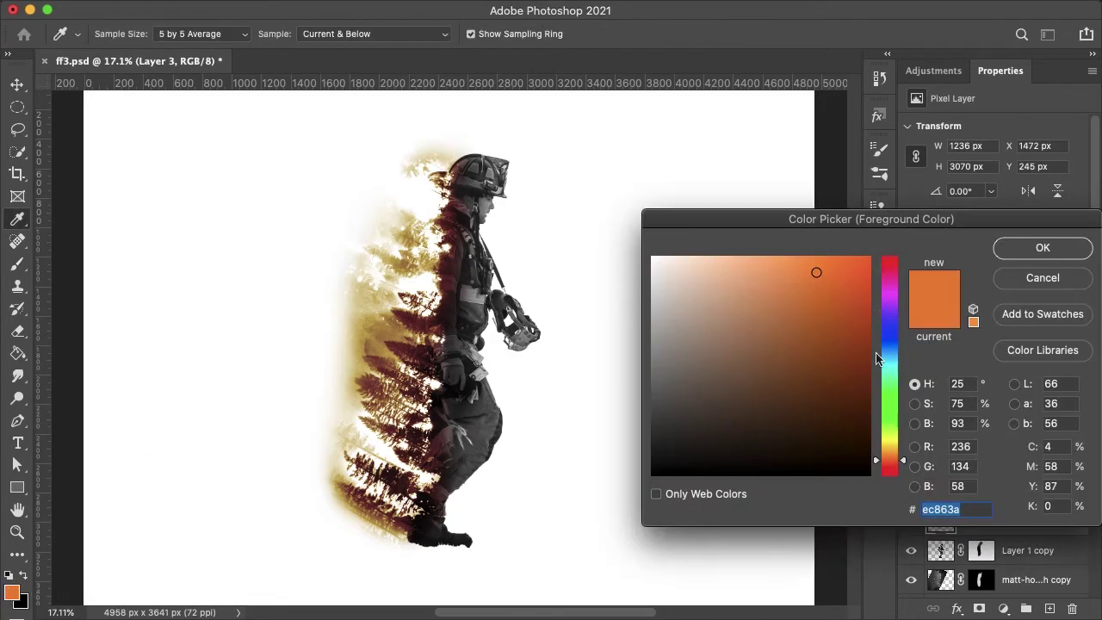
{"action": "left_click", "coordinate": [832, 298]}
{"action": "left_click", "coordinate": [1043, 247]}
{"action": "mouse_move", "coordinate": [405, 289]}
{"action": "left_mouse_down"}
{"action": "mouse_move", "coordinate": [421, 495]}
{"action": "mouse_move", "coordinate": [415, 298]}
{"action": "mouse_move", "coordinate": [438, 170]}
{"action": "left_mouse_up"}
{"action": "left_click", "coordinate": [11, 593]}
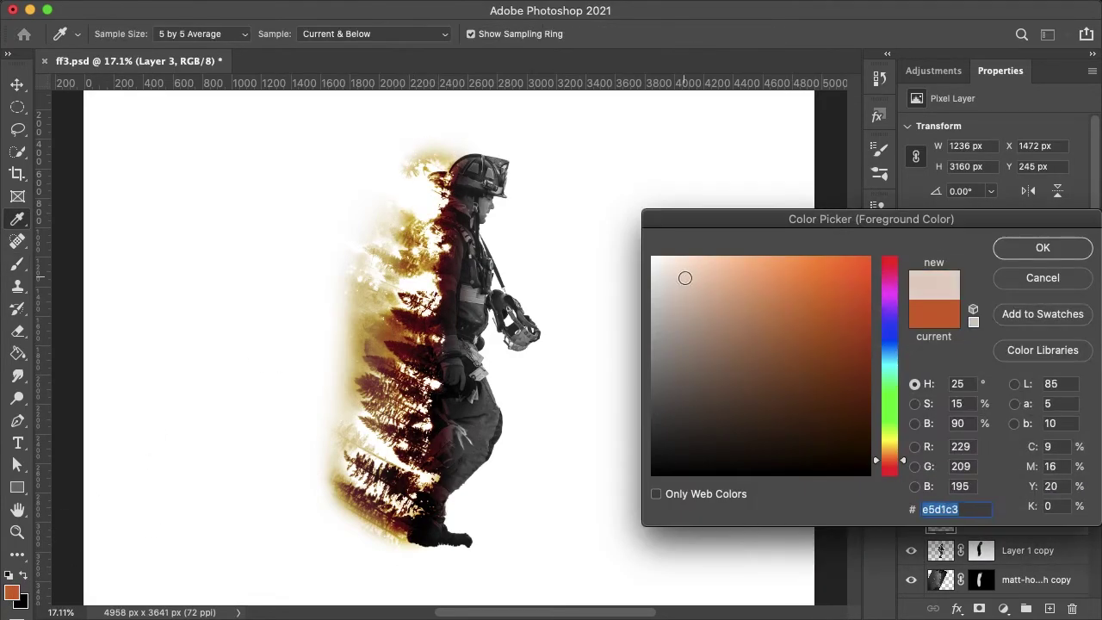
{"action": "left_click", "coordinate": [1043, 247]}
- Paint pale peach around the firefighter, then switch to near-white #dfd5bf with a 200 px brush
{"action": "key", "text": "b"}
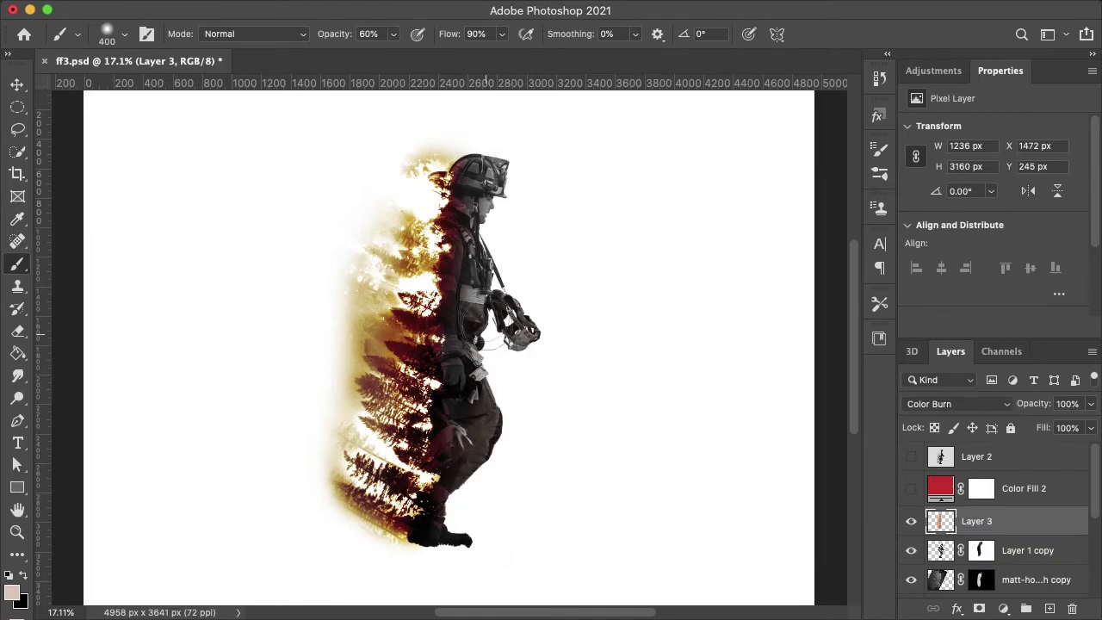
{"action": "left_click_drag", "start_coordinate": [488, 314], "coordinate": [488, 258]}
{"action": "left_click", "coordinate": [11, 593]}
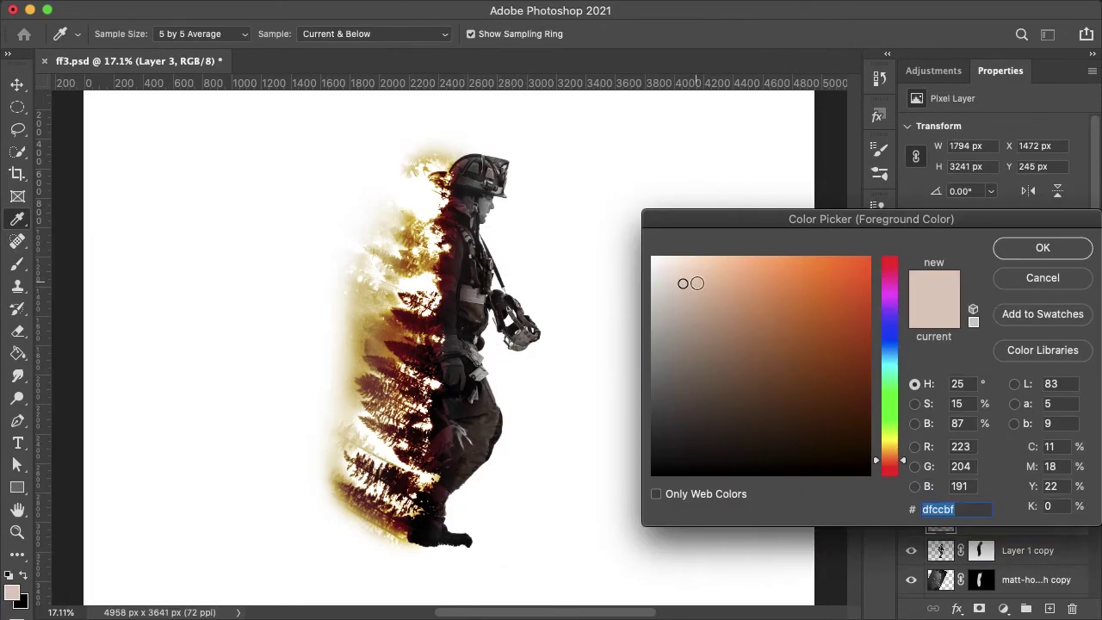
{"action": "left_click", "coordinate": [887, 458]}
{"action": "left_click", "coordinate": [669, 264]}
{"action": "left_click", "coordinate": [1043, 247]}
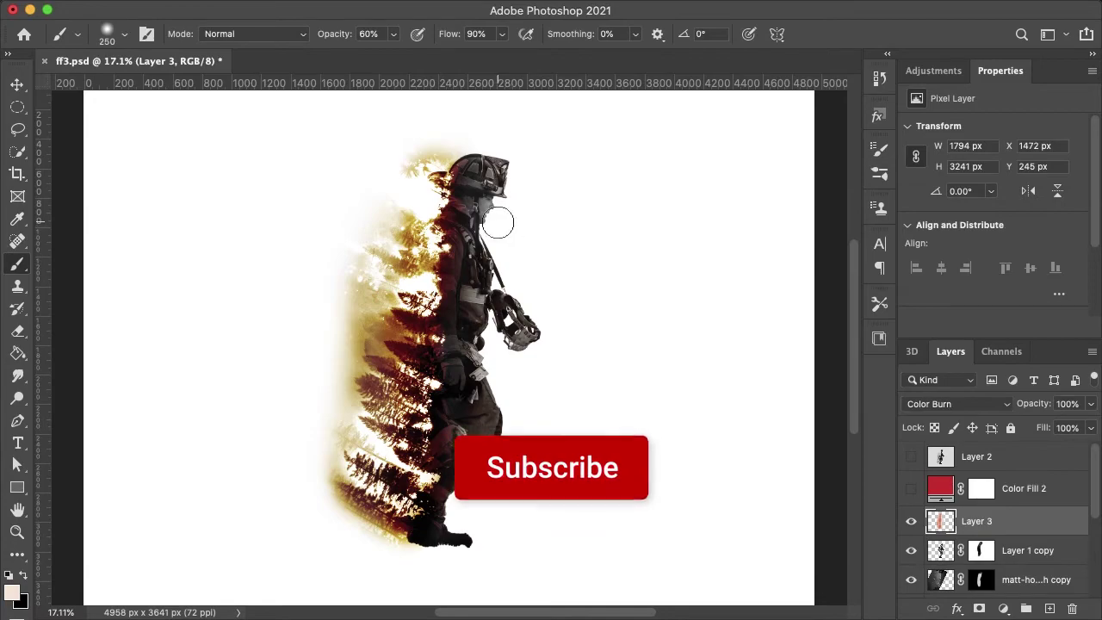
{"action": "key", "text": "bracketleft"}
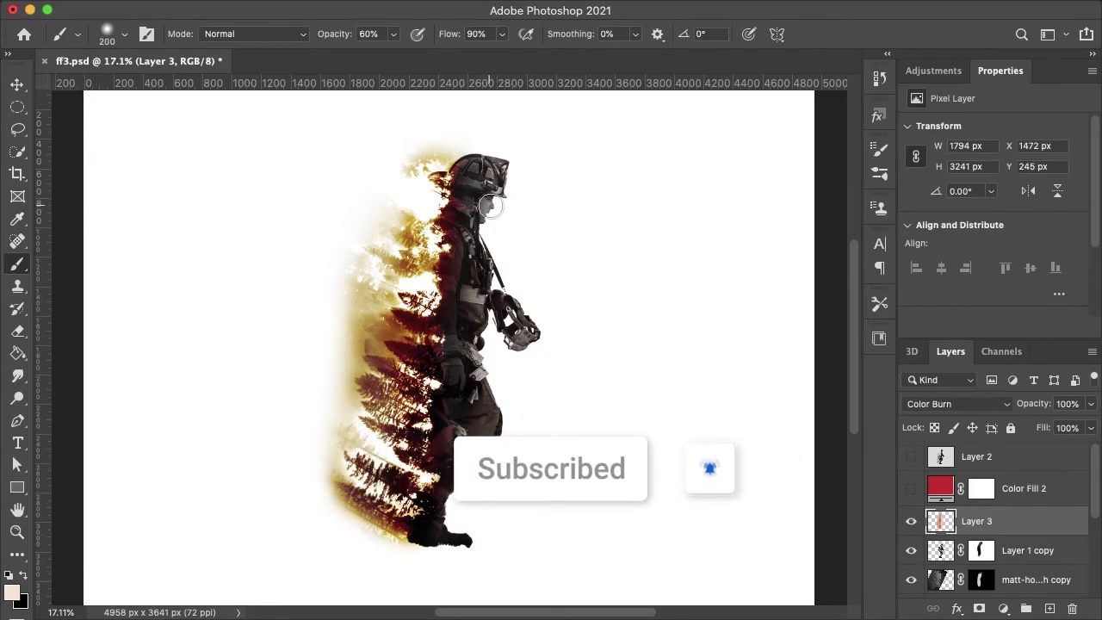
{"action": "left_click", "coordinate": [21, 85]}
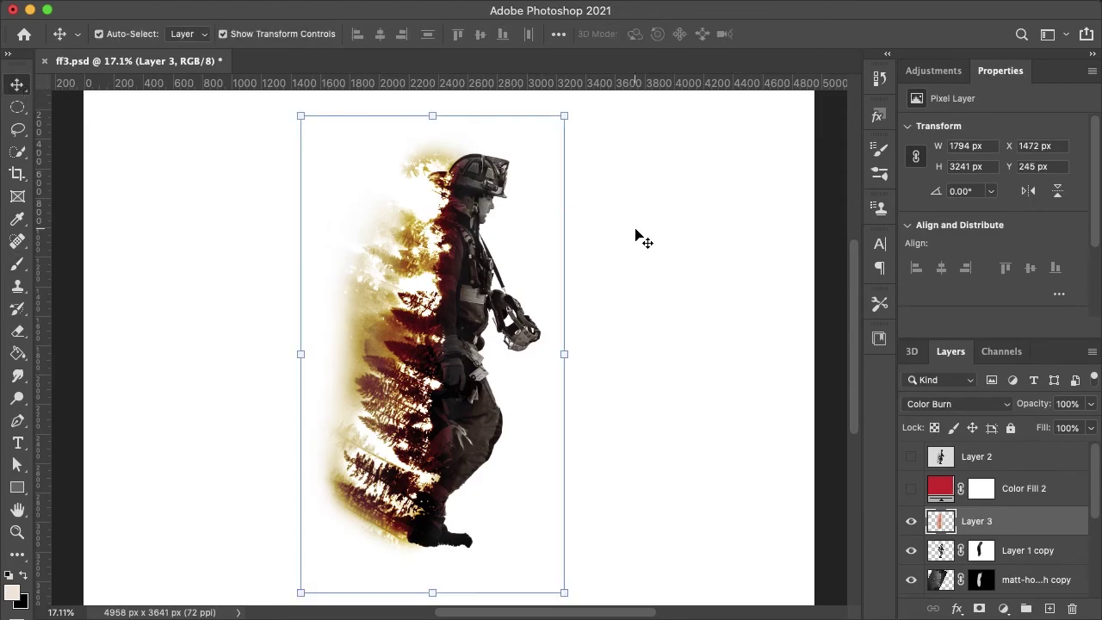